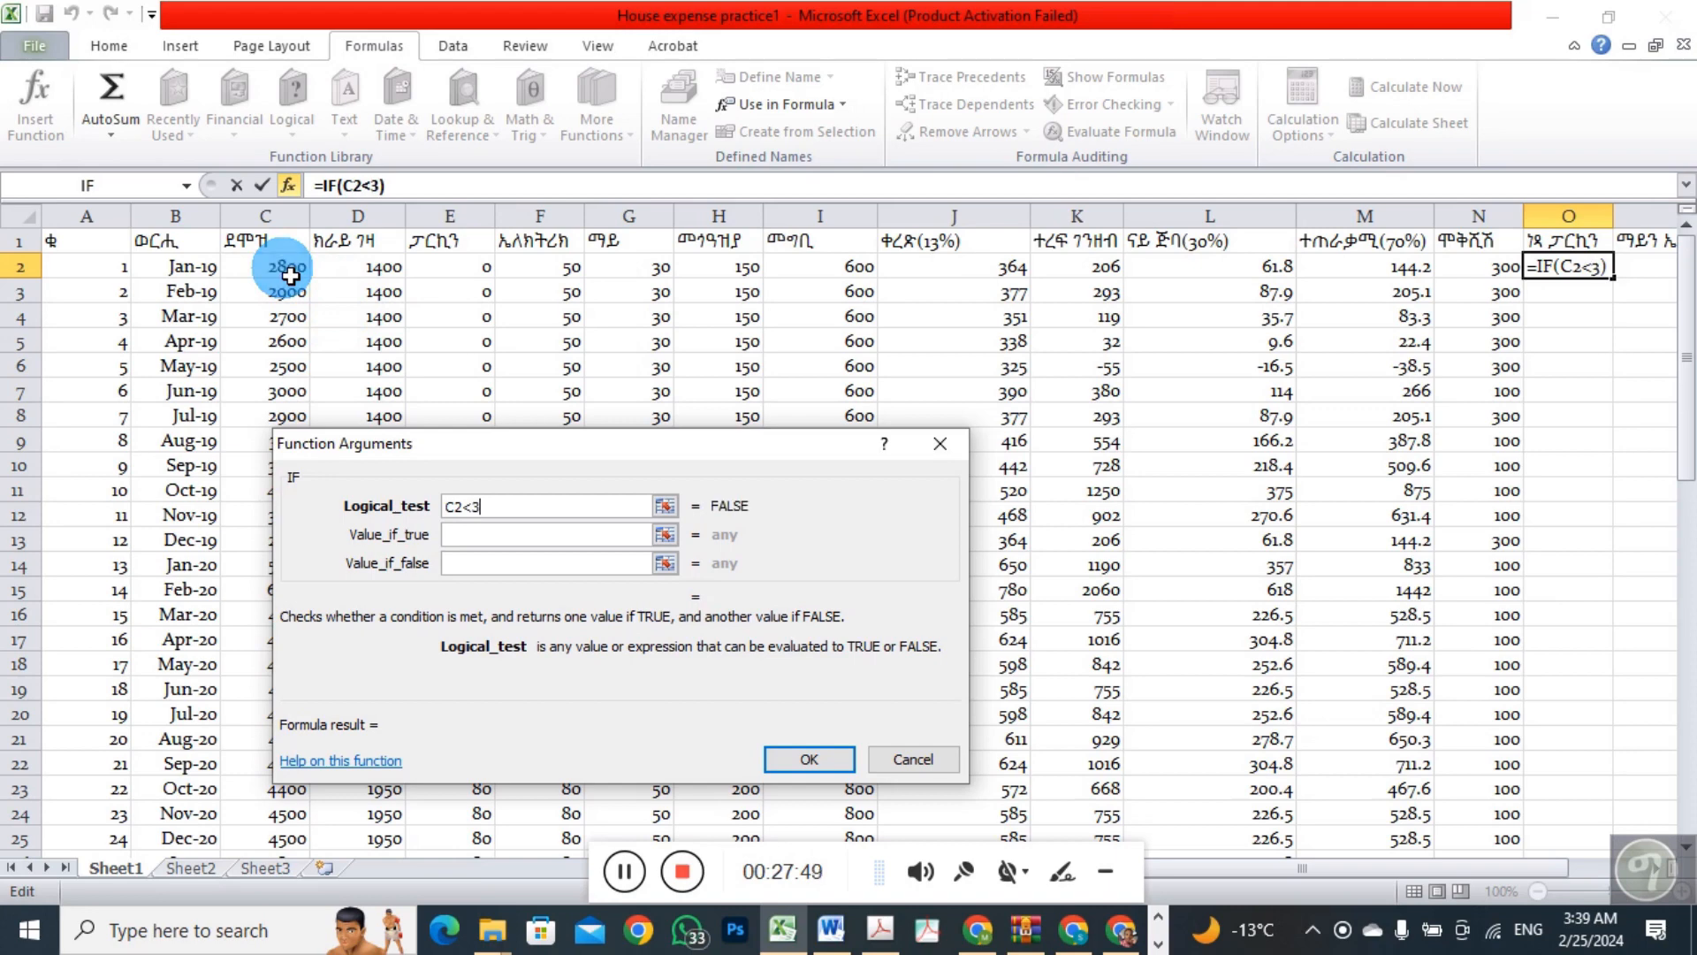
Complete the IF function in O2 with the test C2<3000, returning 80 if true and 0 if false
{"action": "type", "text": "000"}
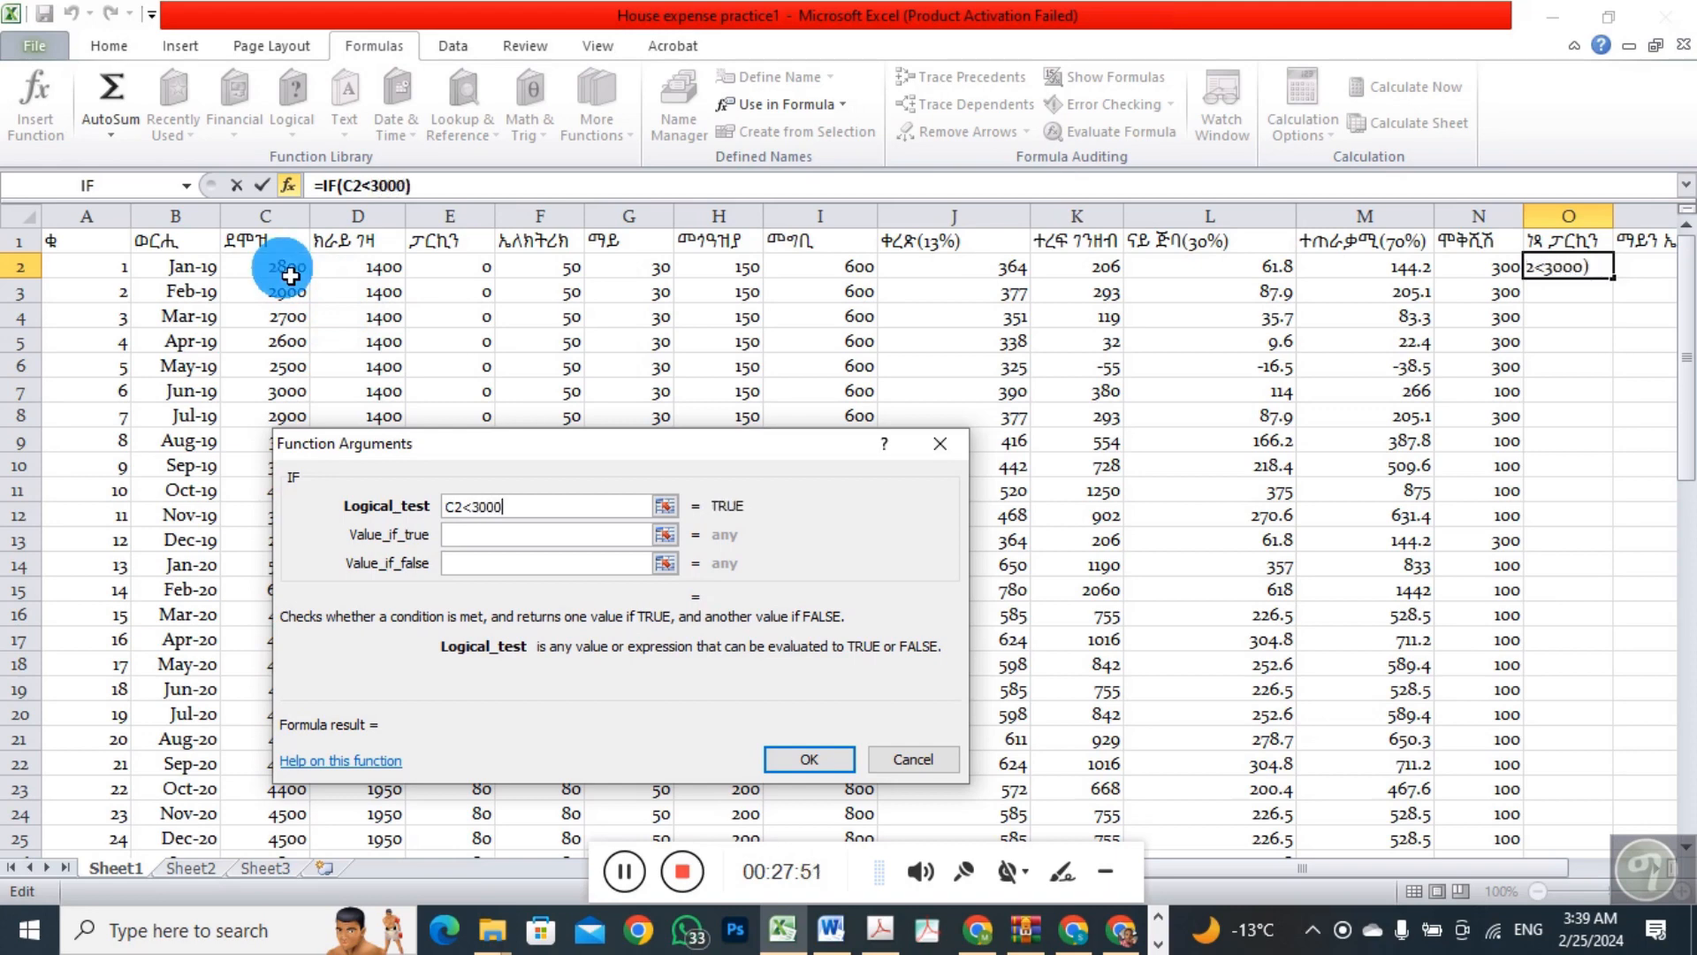
{"action": "left_click", "coordinate": [460, 535]}
{"action": "type", "text": "80"}
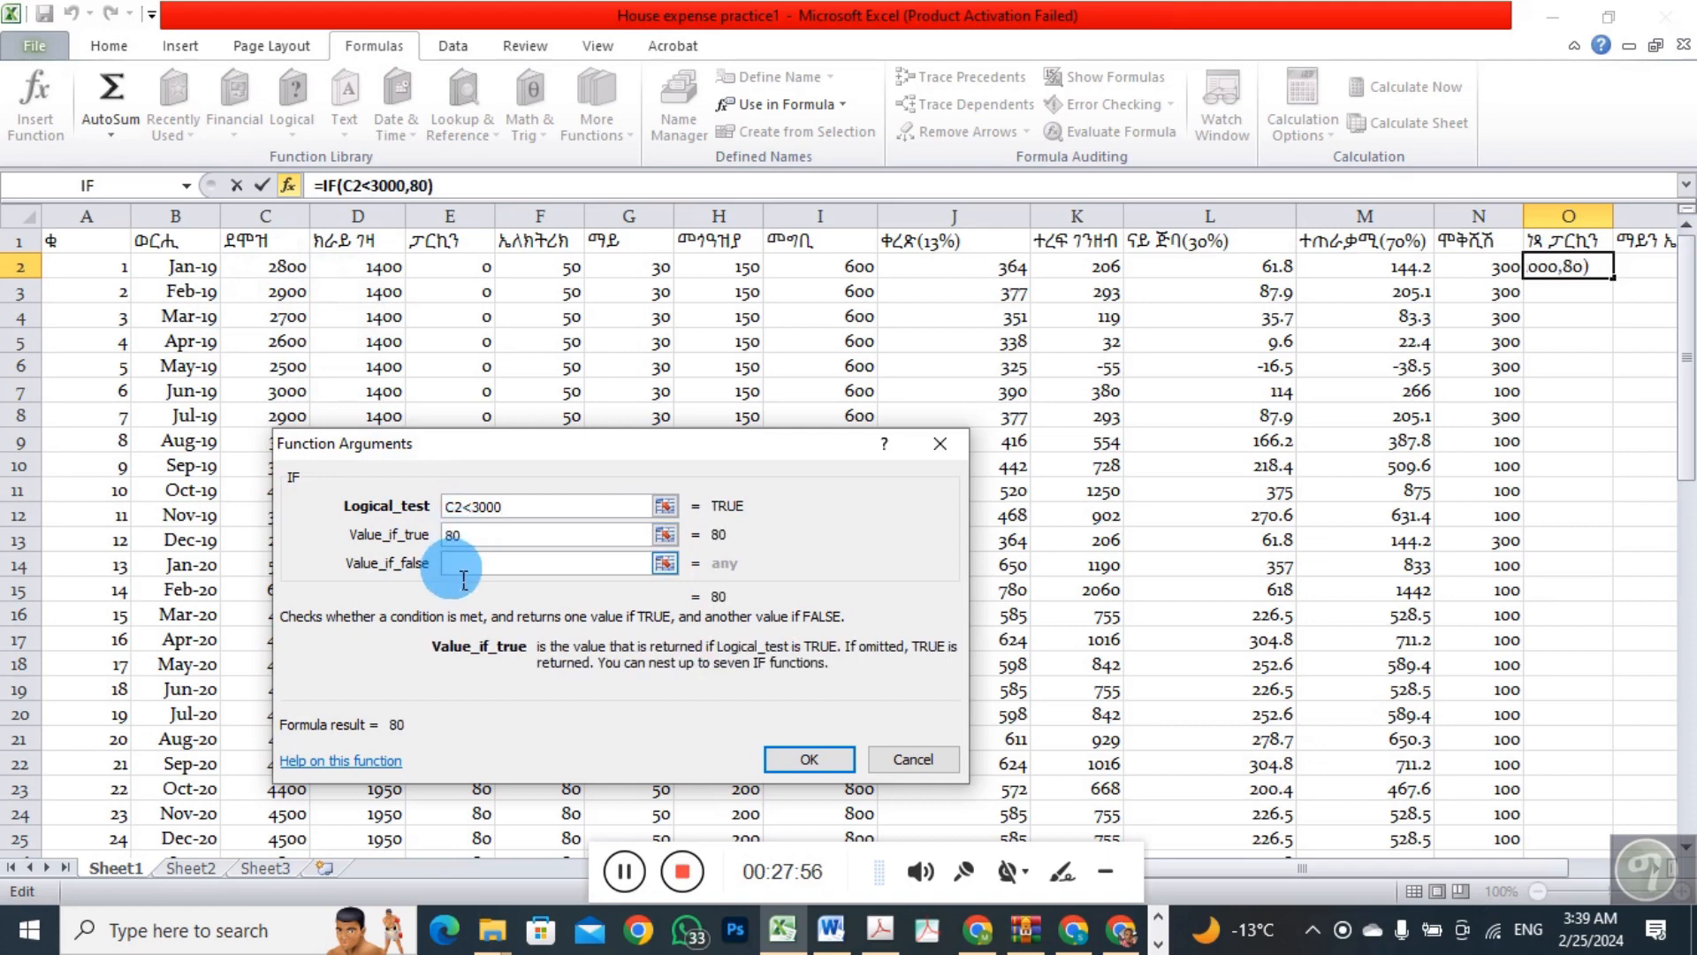
{"action": "left_click", "coordinate": [468, 565]}
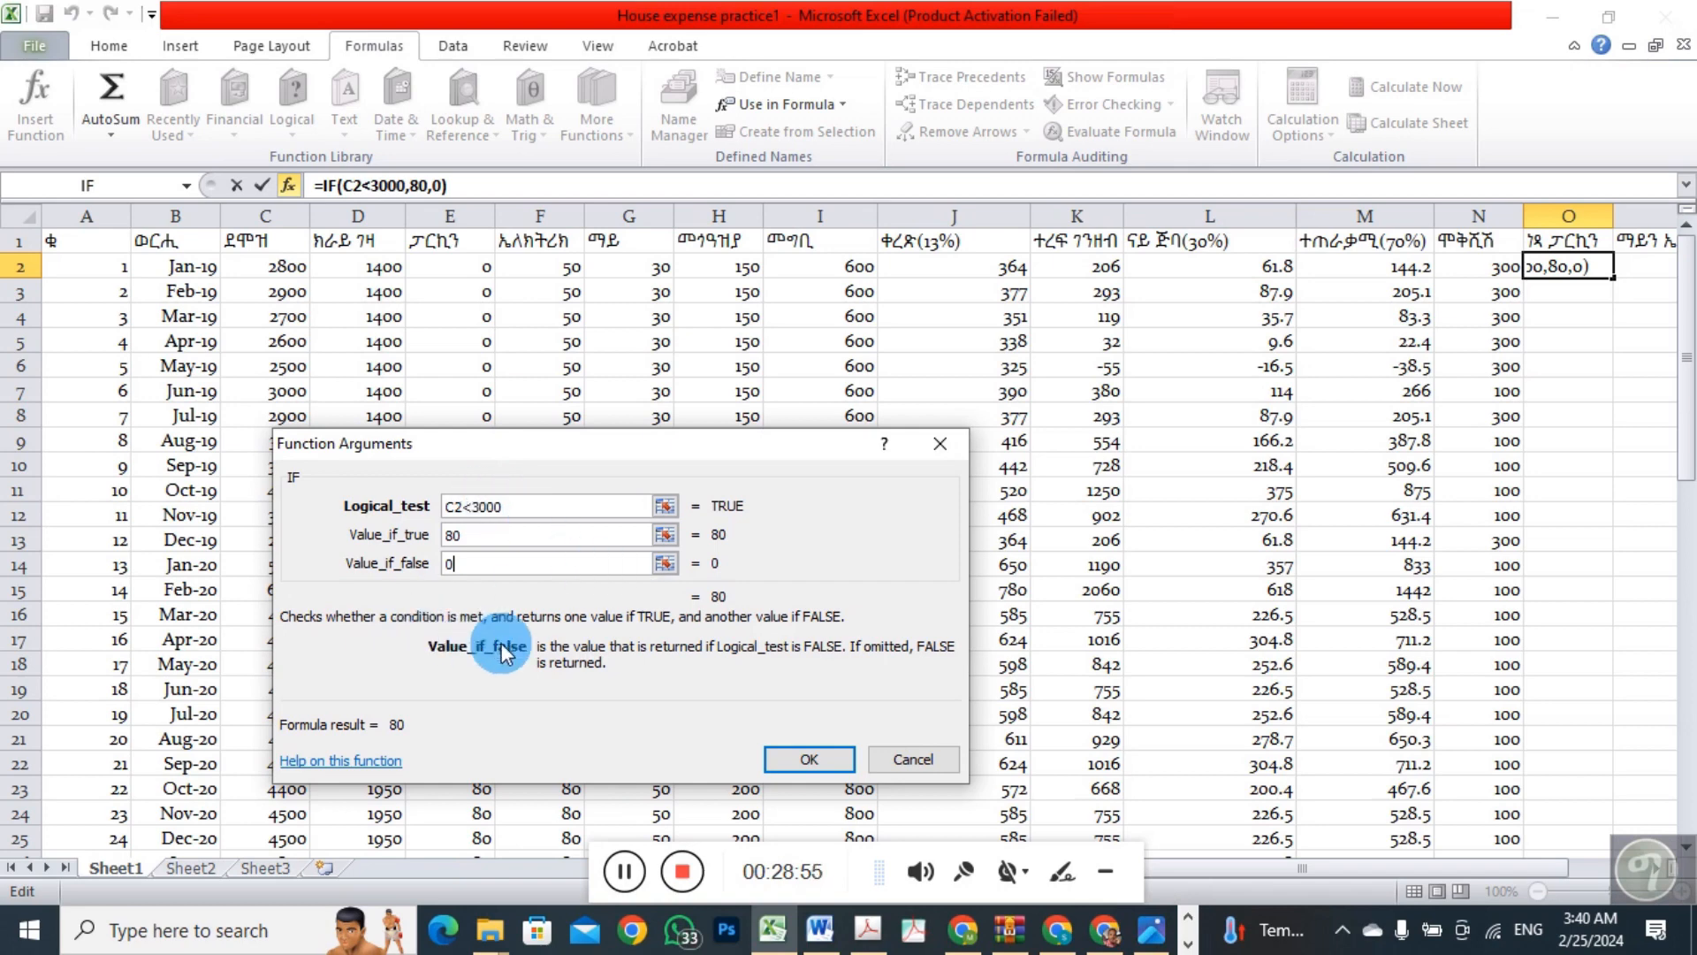
{"action": "left_click", "coordinate": [813, 756]}
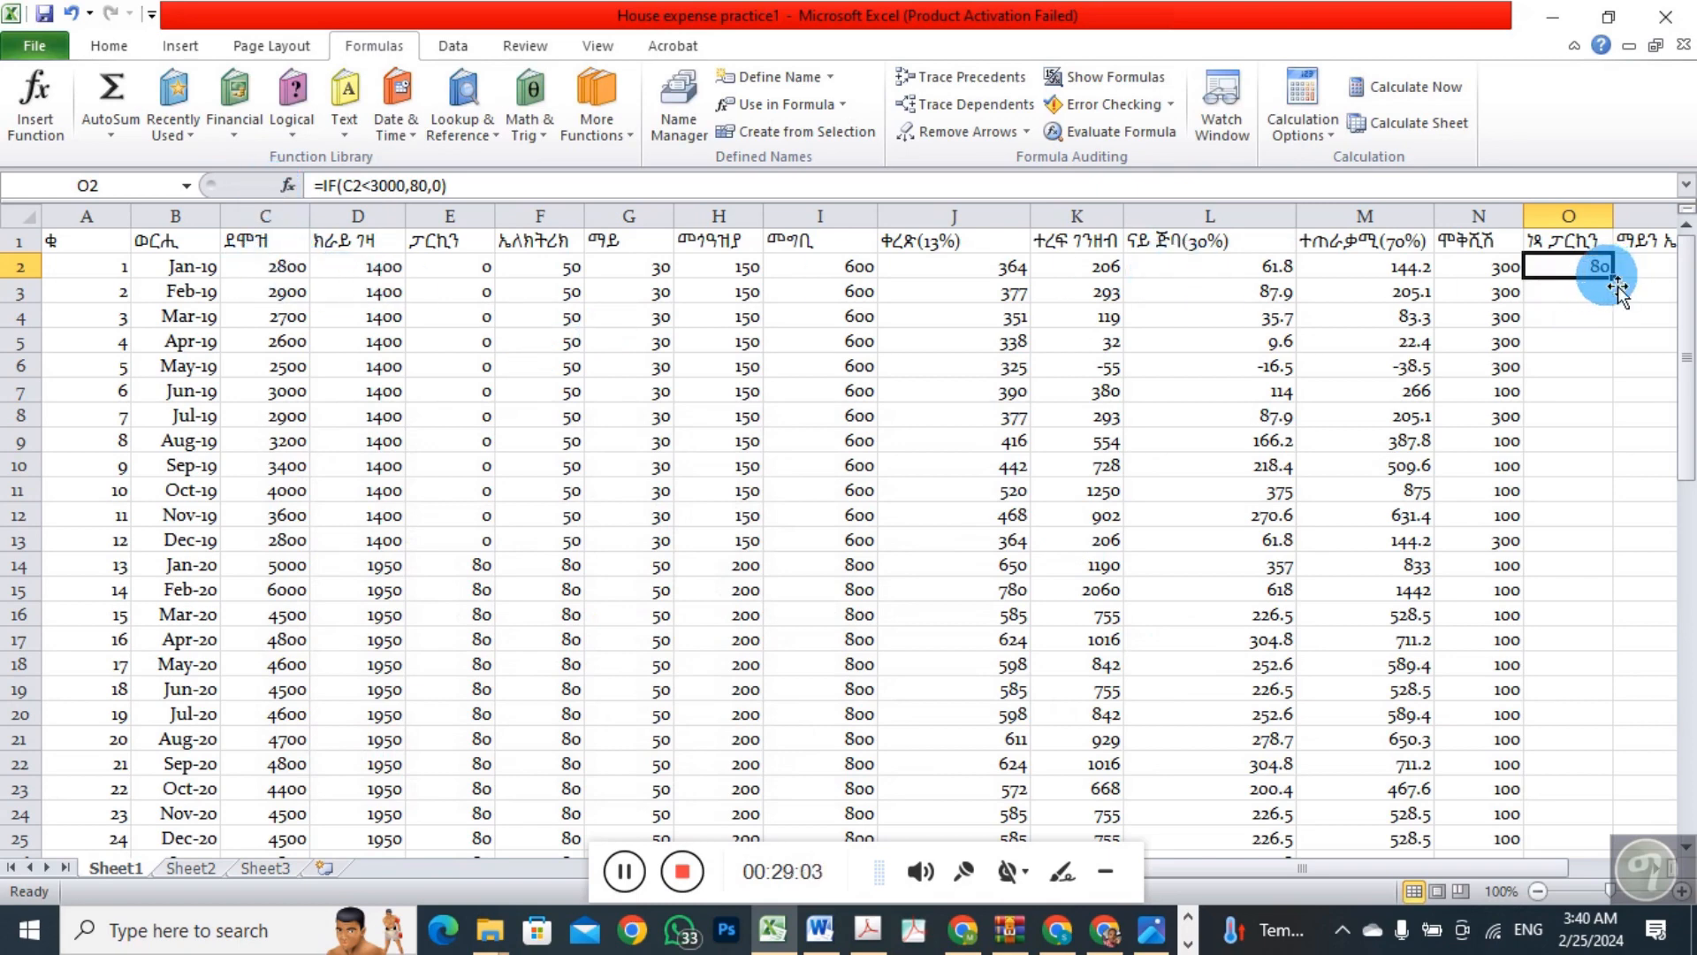
Fill the IF formula from O2 down to O16 and inspect the copied formulas in O7, O9 and O12
{"action": "left_click_drag", "start_coordinate": [1619, 285], "coordinate": [1605, 637]}
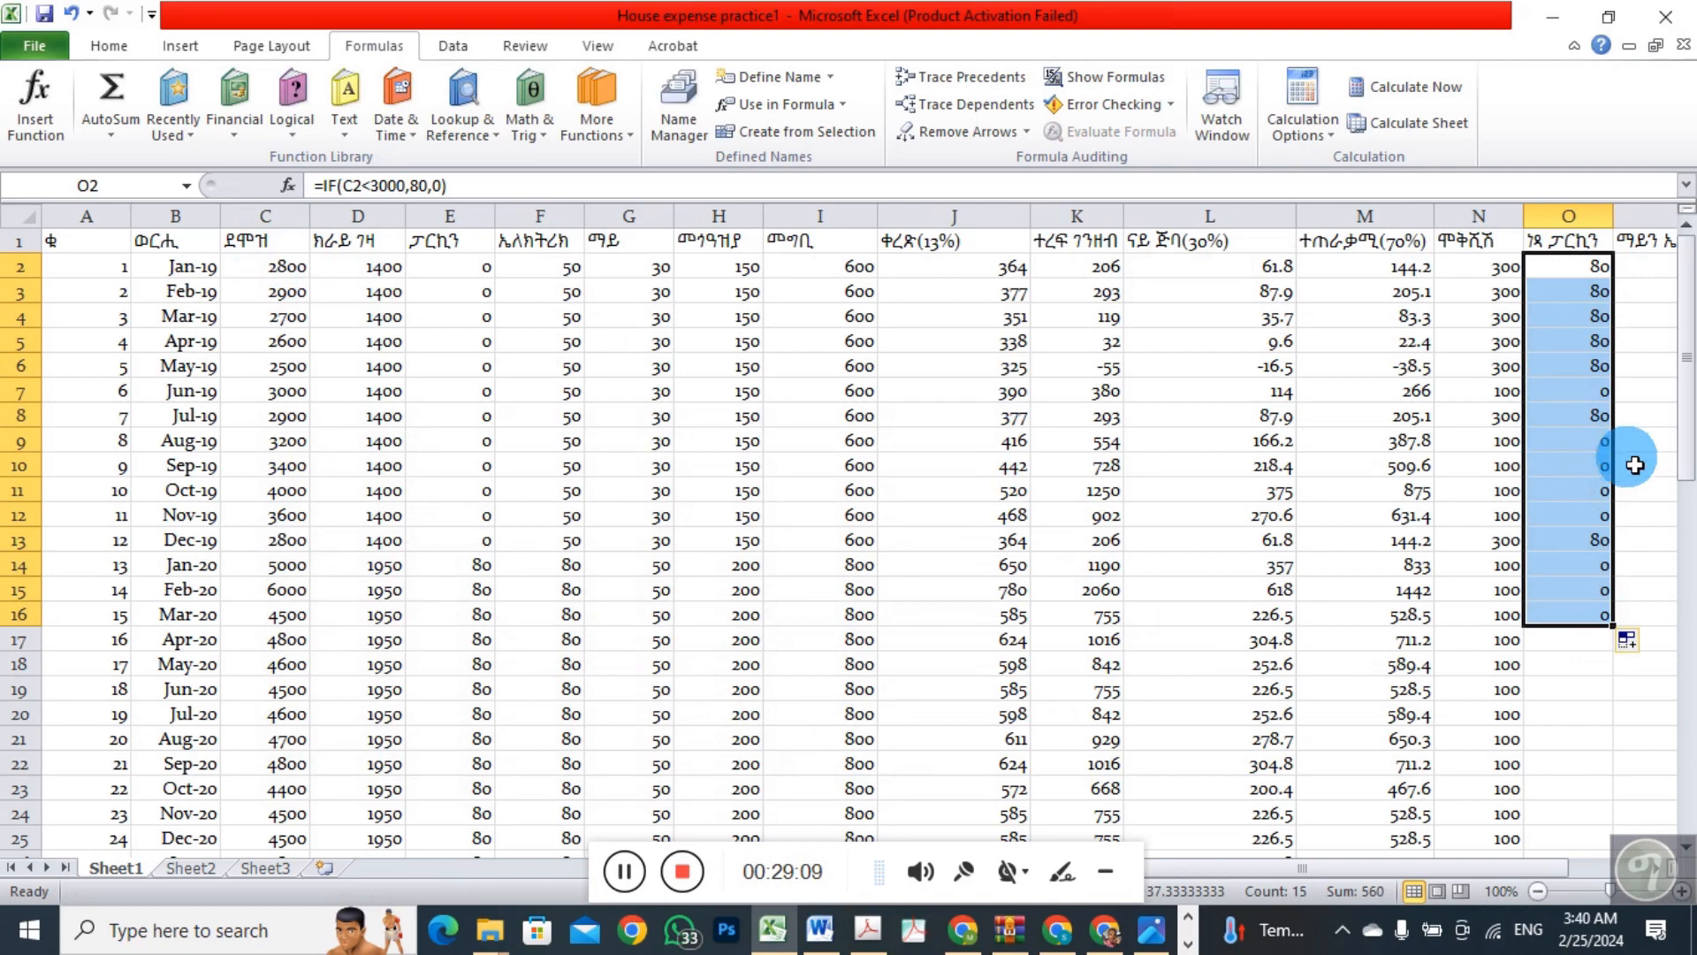
{"action": "left_click", "coordinate": [1596, 396]}
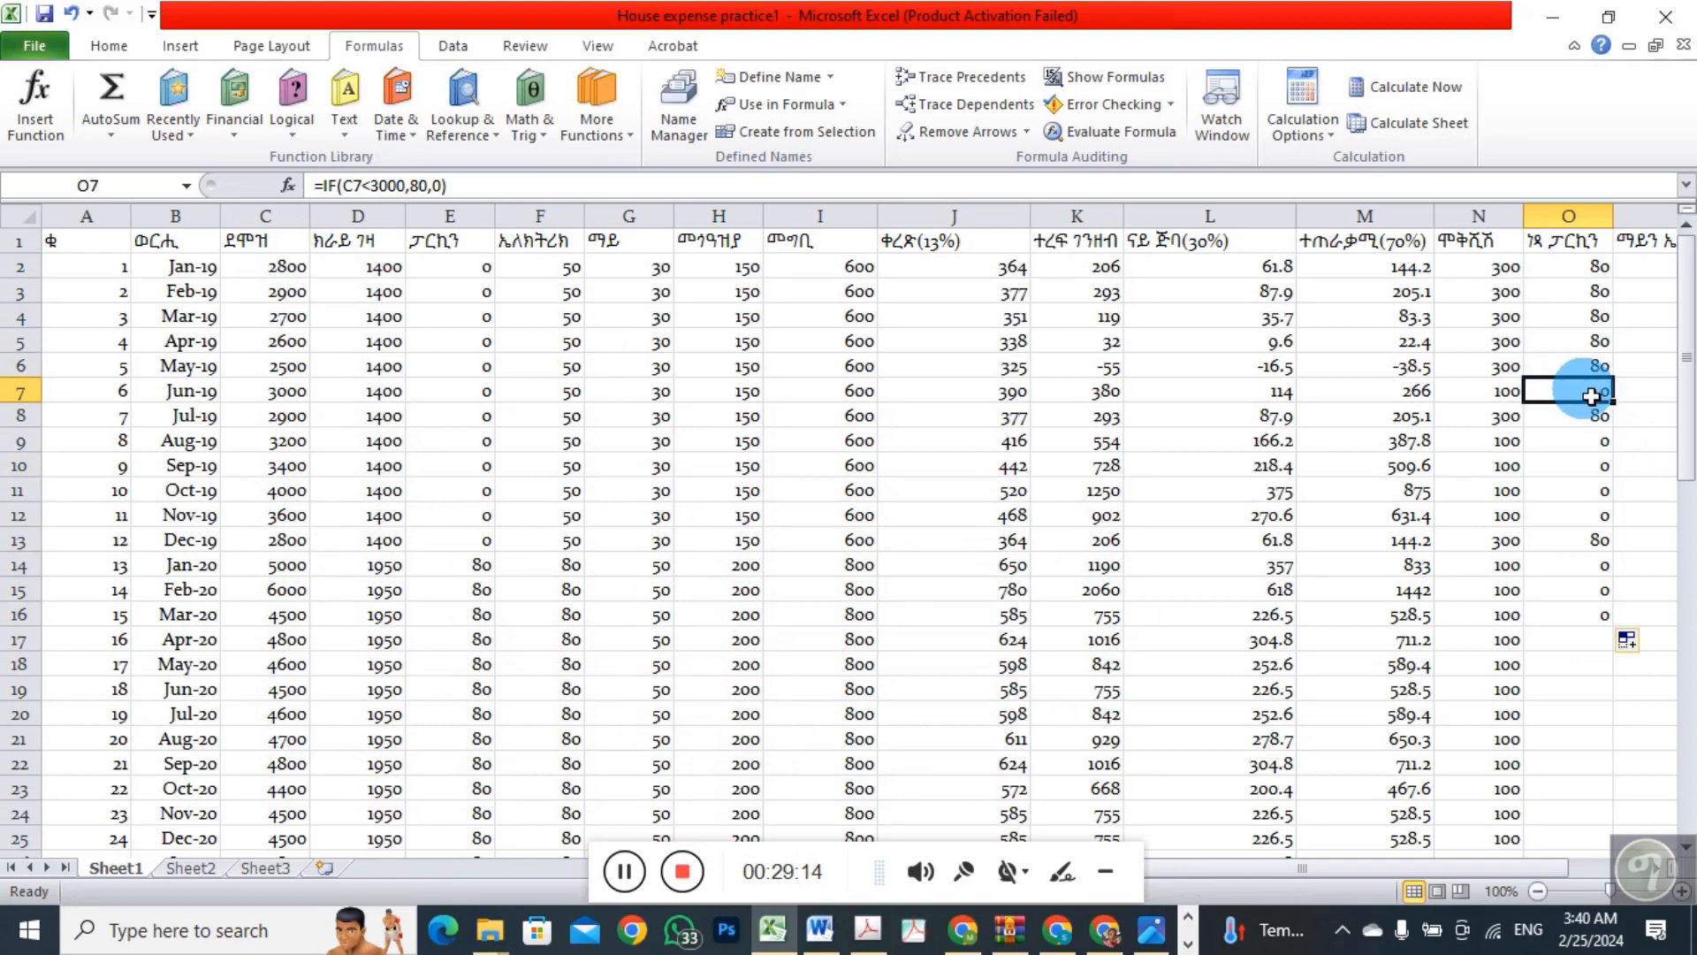
{"action": "left_click", "coordinate": [1591, 447]}
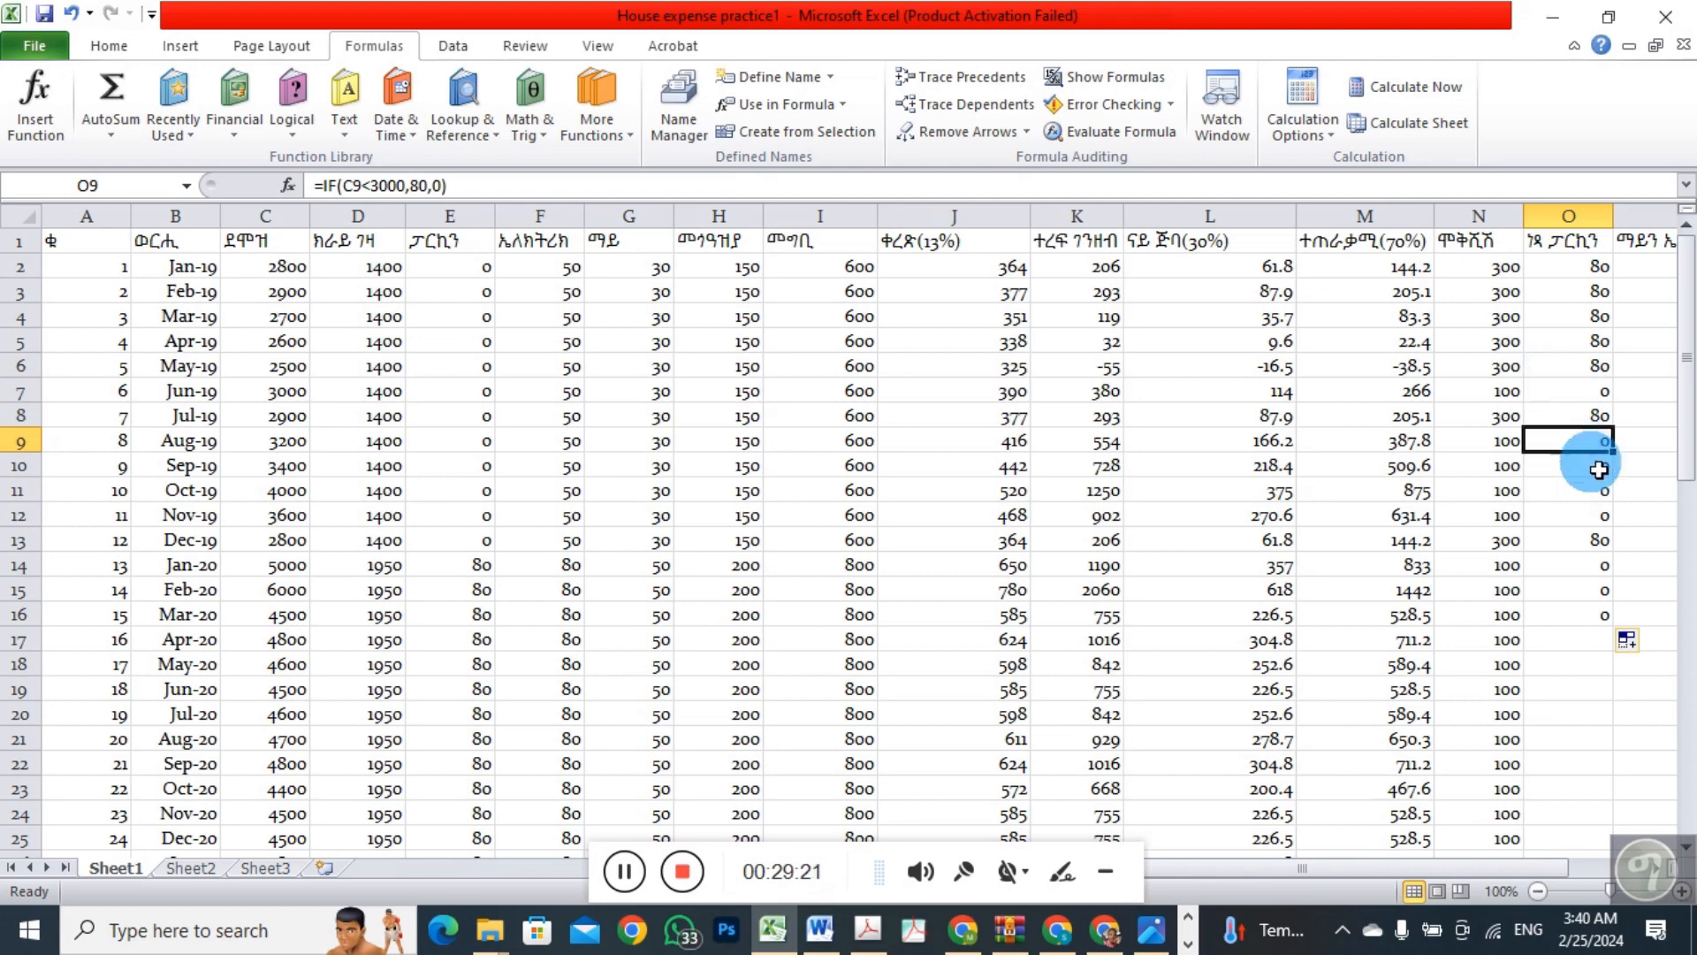
{"action": "left_click", "coordinate": [1583, 514]}
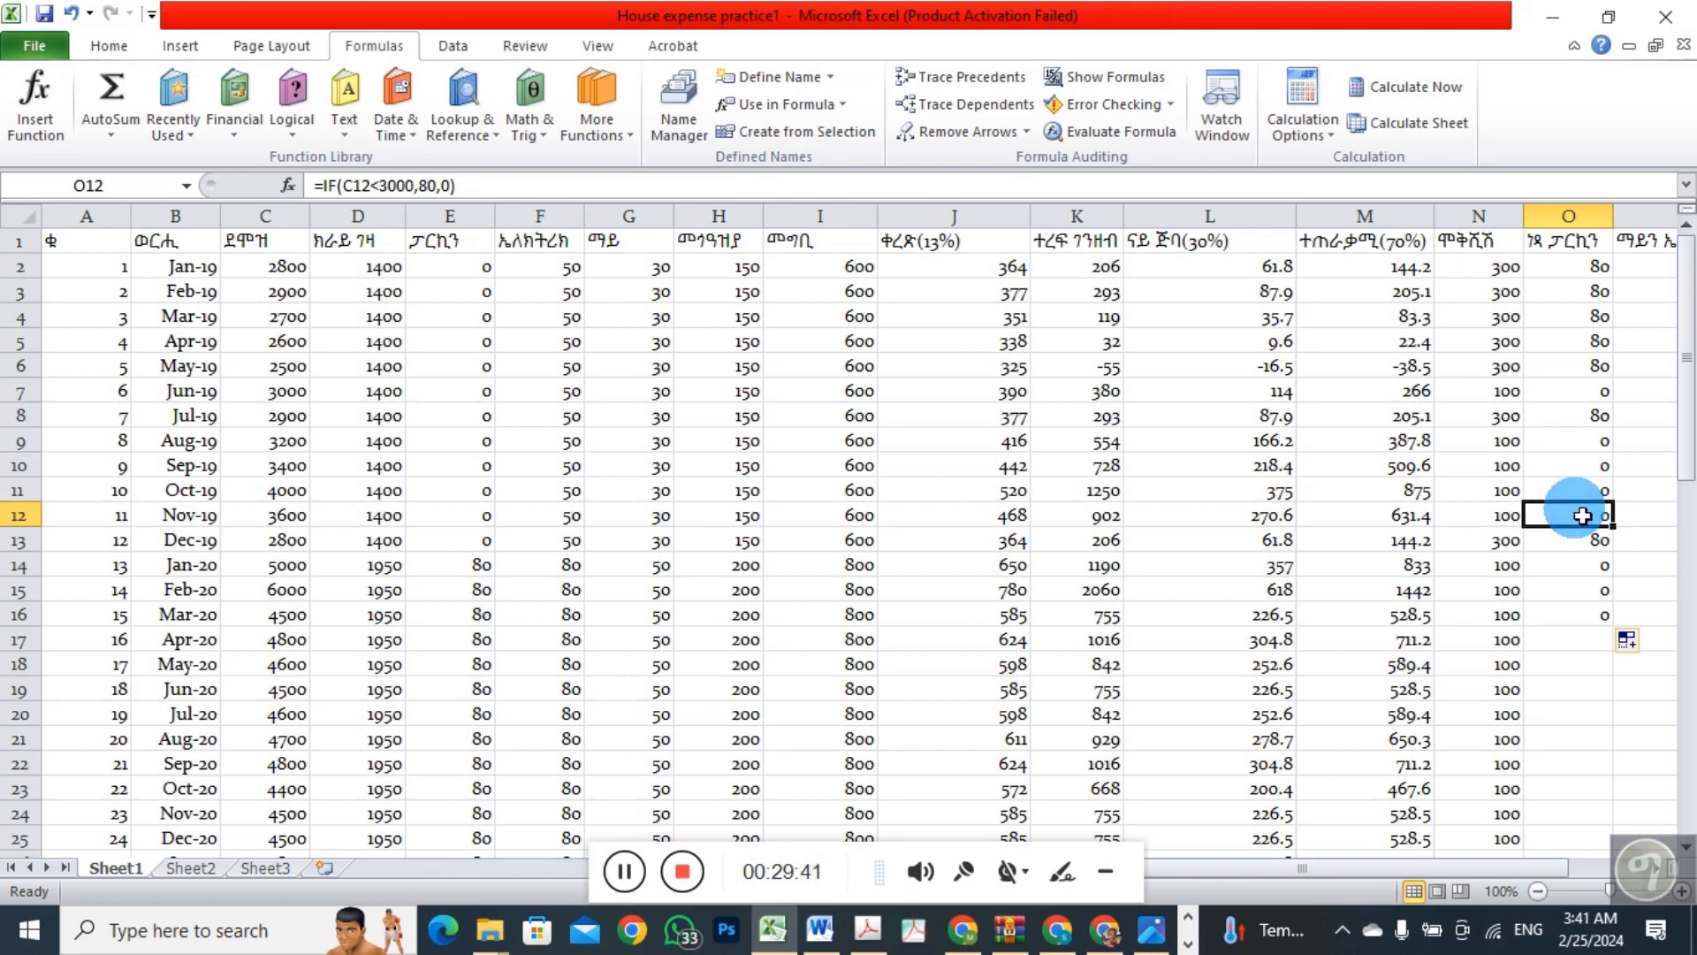
Clear the contents of cells O2 to O16
{"action": "left_click", "coordinate": [1601, 276]}
{"action": "left_click_drag", "start_coordinate": [1601, 279], "coordinate": [1601, 614]}
{"action": "right_click", "coordinate": [1595, 608]}
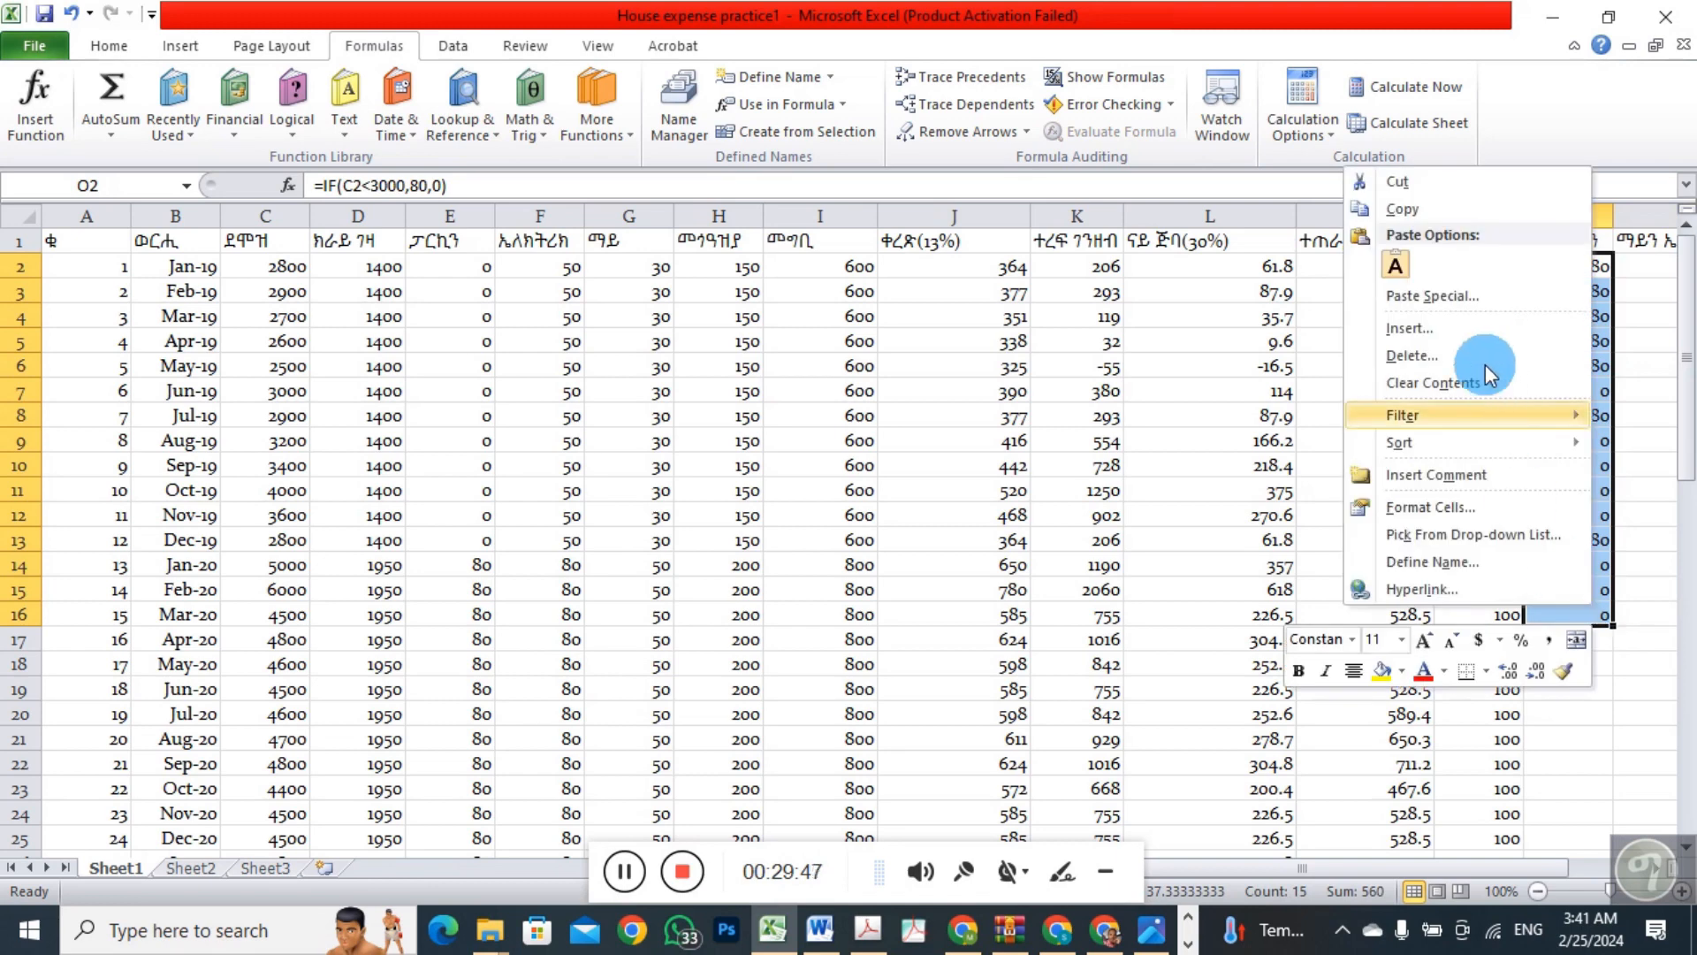
{"action": "mouse_move", "coordinate": [1397, 402]}
{"action": "left_click", "coordinate": [1406, 383]}
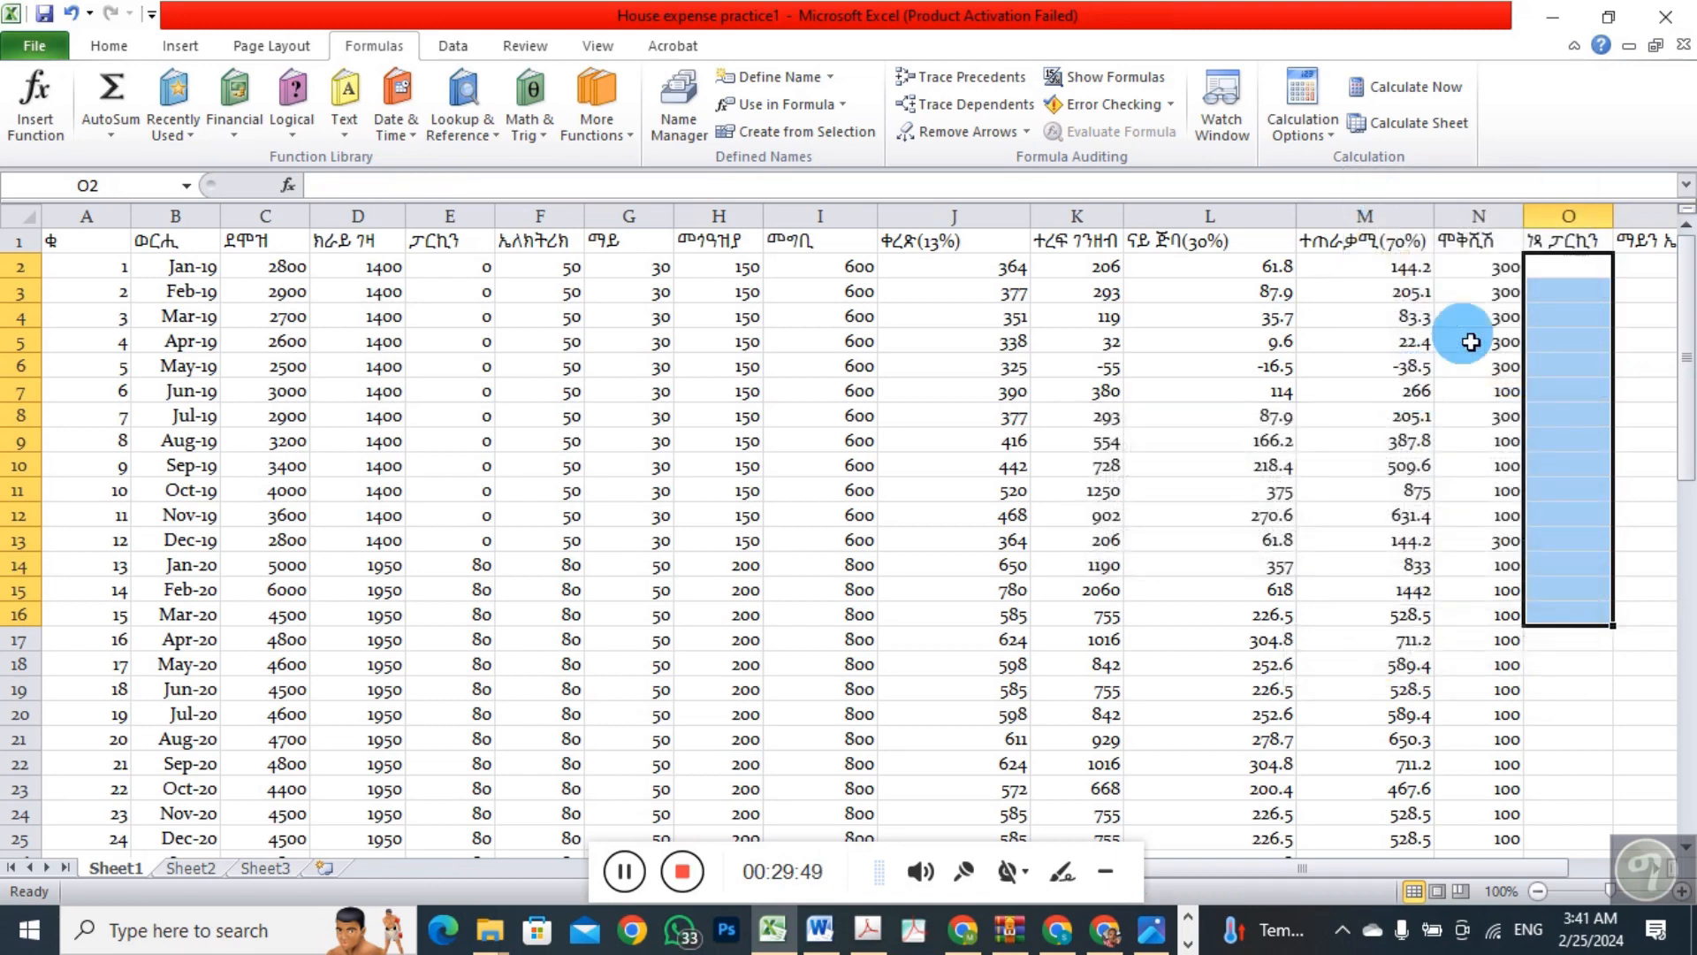
Write the formula =if(c2<3000,80,0) directly into cell O2
{"action": "left_click", "coordinate": [1548, 276]}
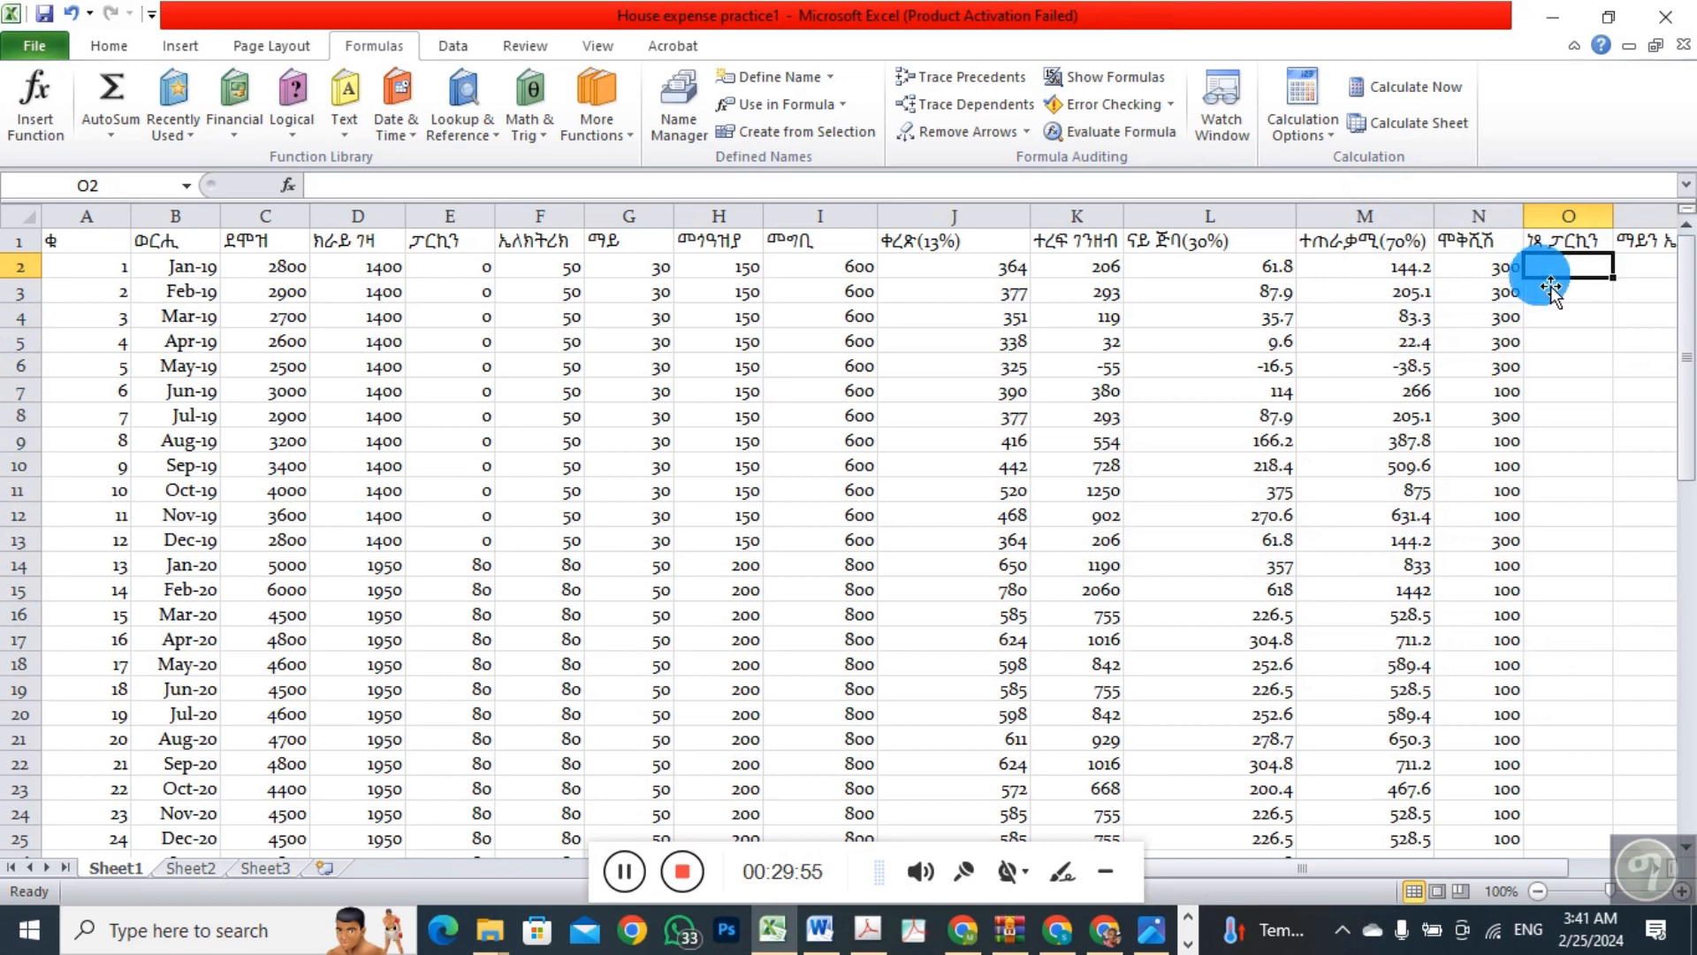
{"action": "type", "text": "="}
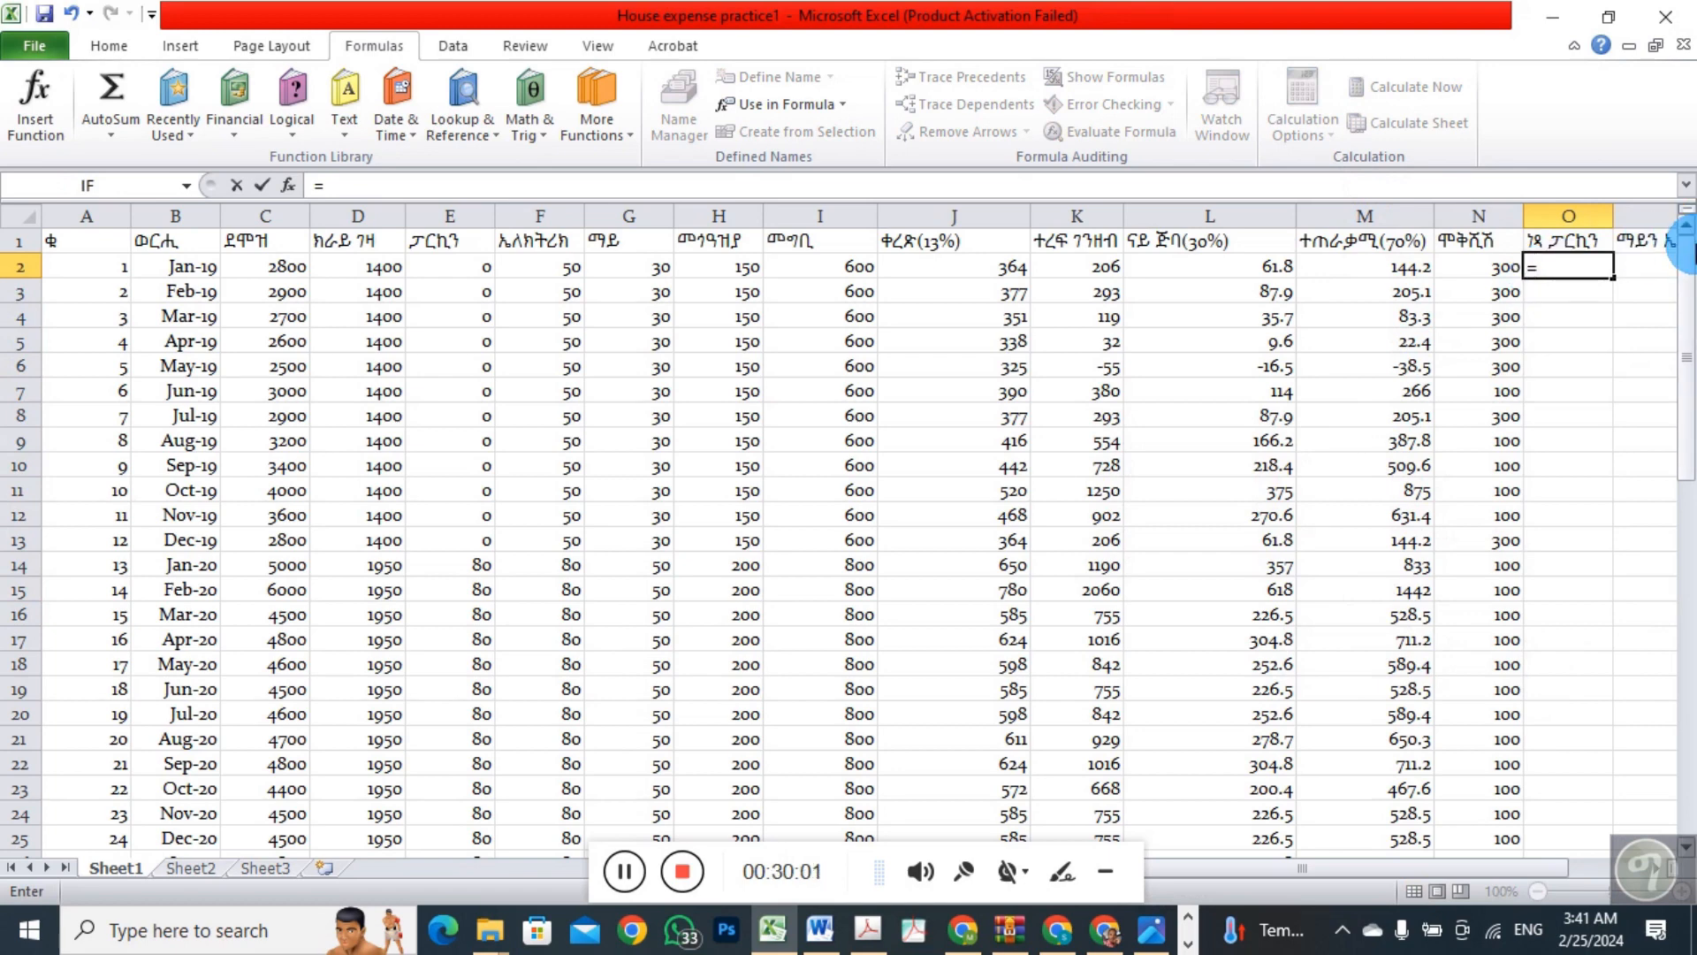
{"action": "type", "text": "if"}
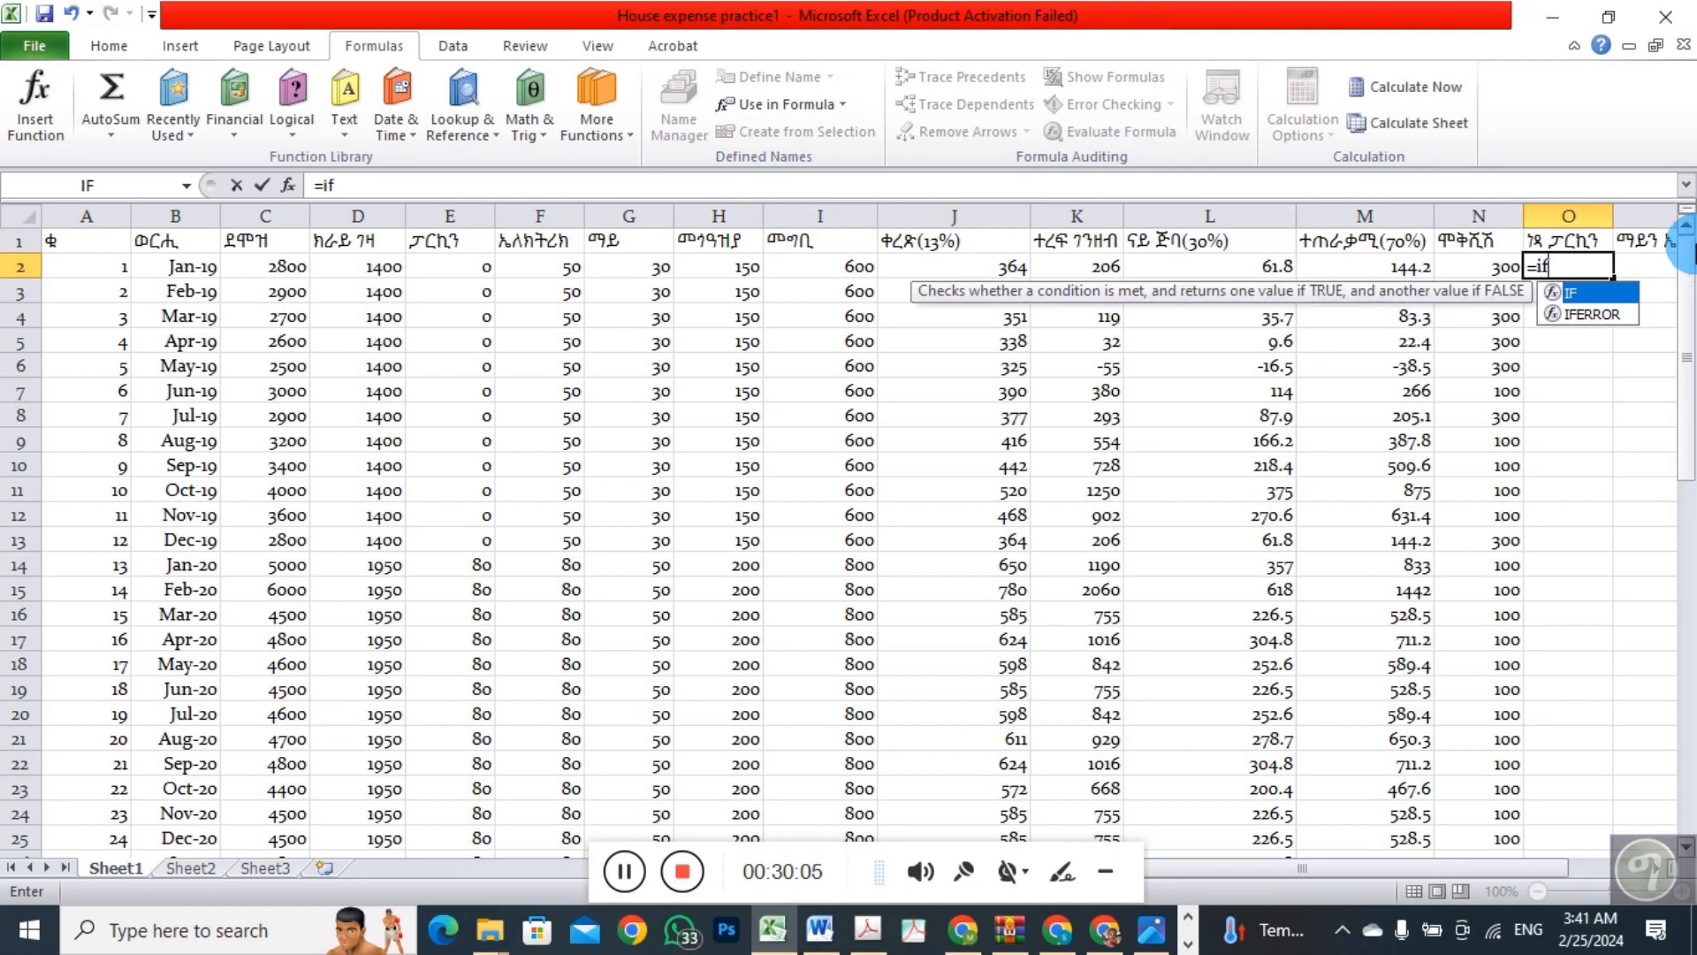
{"action": "type", "text": "("}
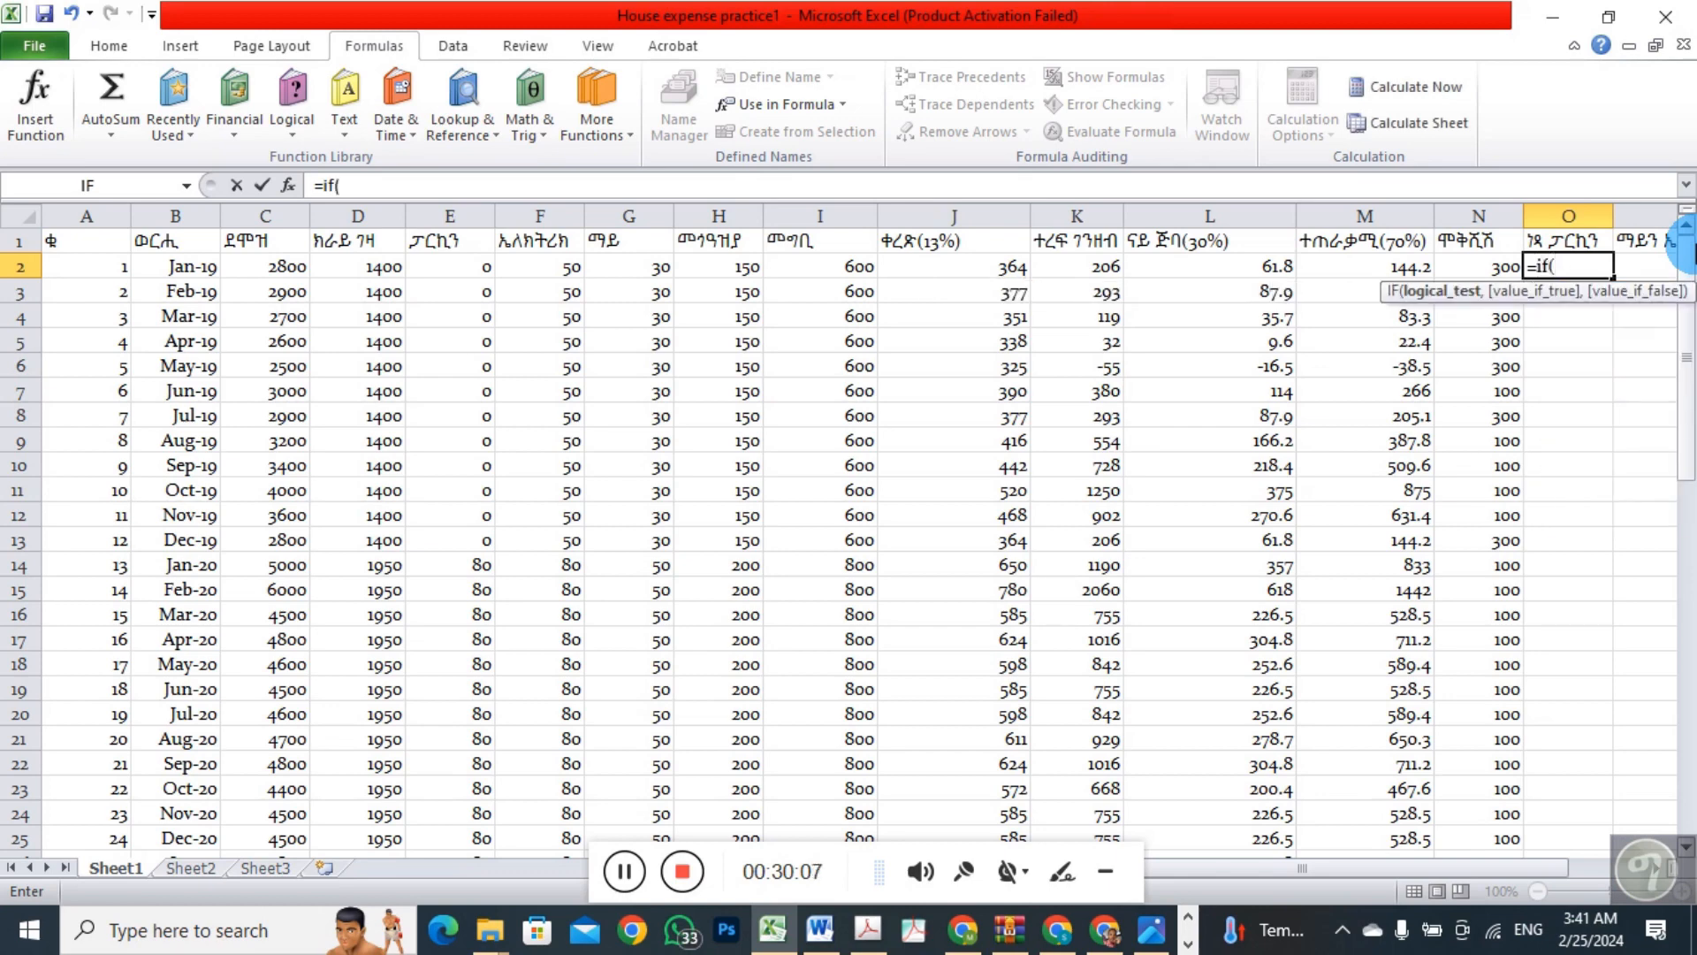
{"action": "type", "text": "c2<3000"}
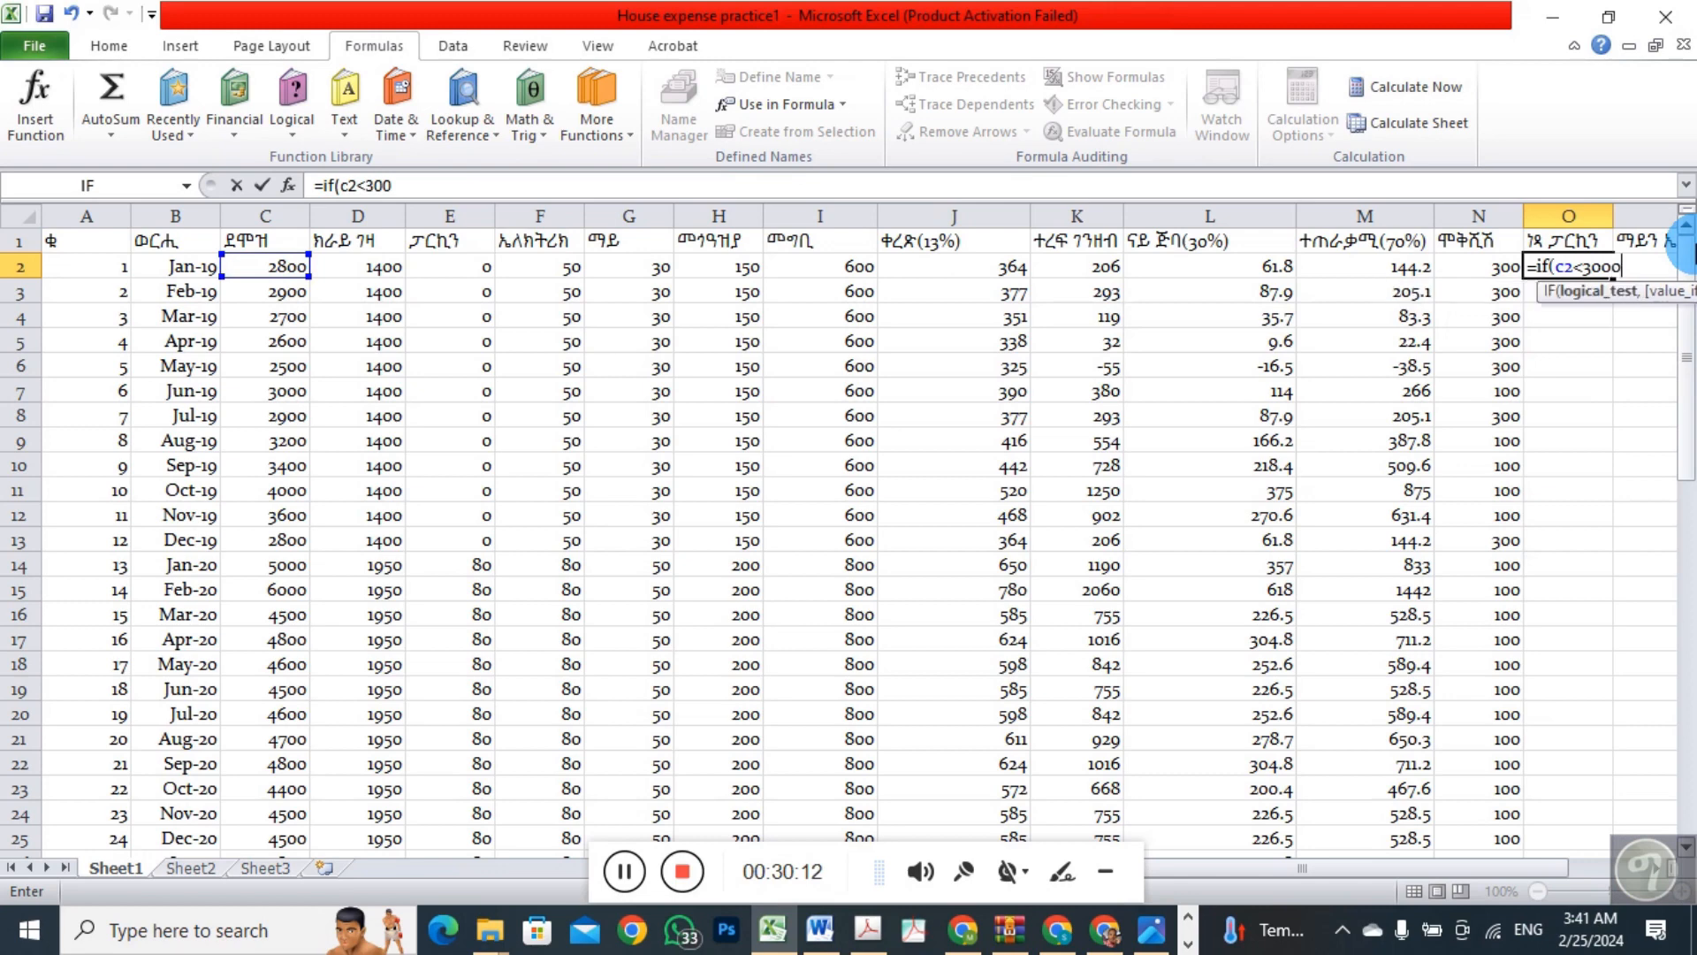
{"action": "type", "text": ","}
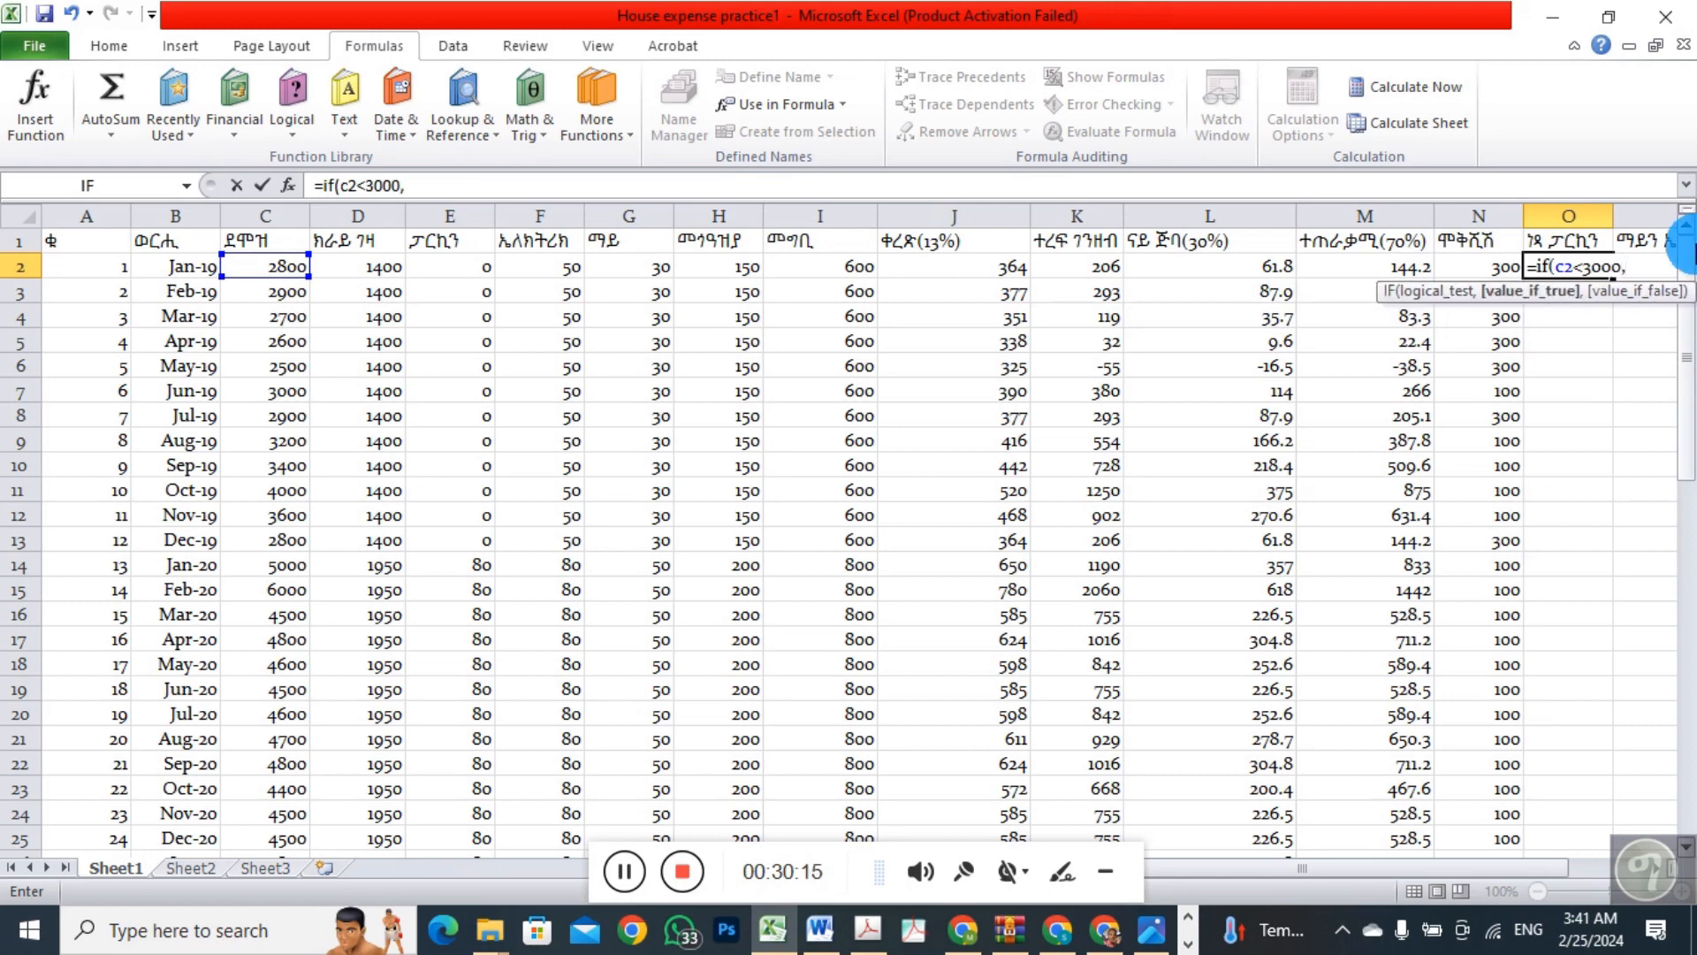
{"action": "type", "text": "80"}
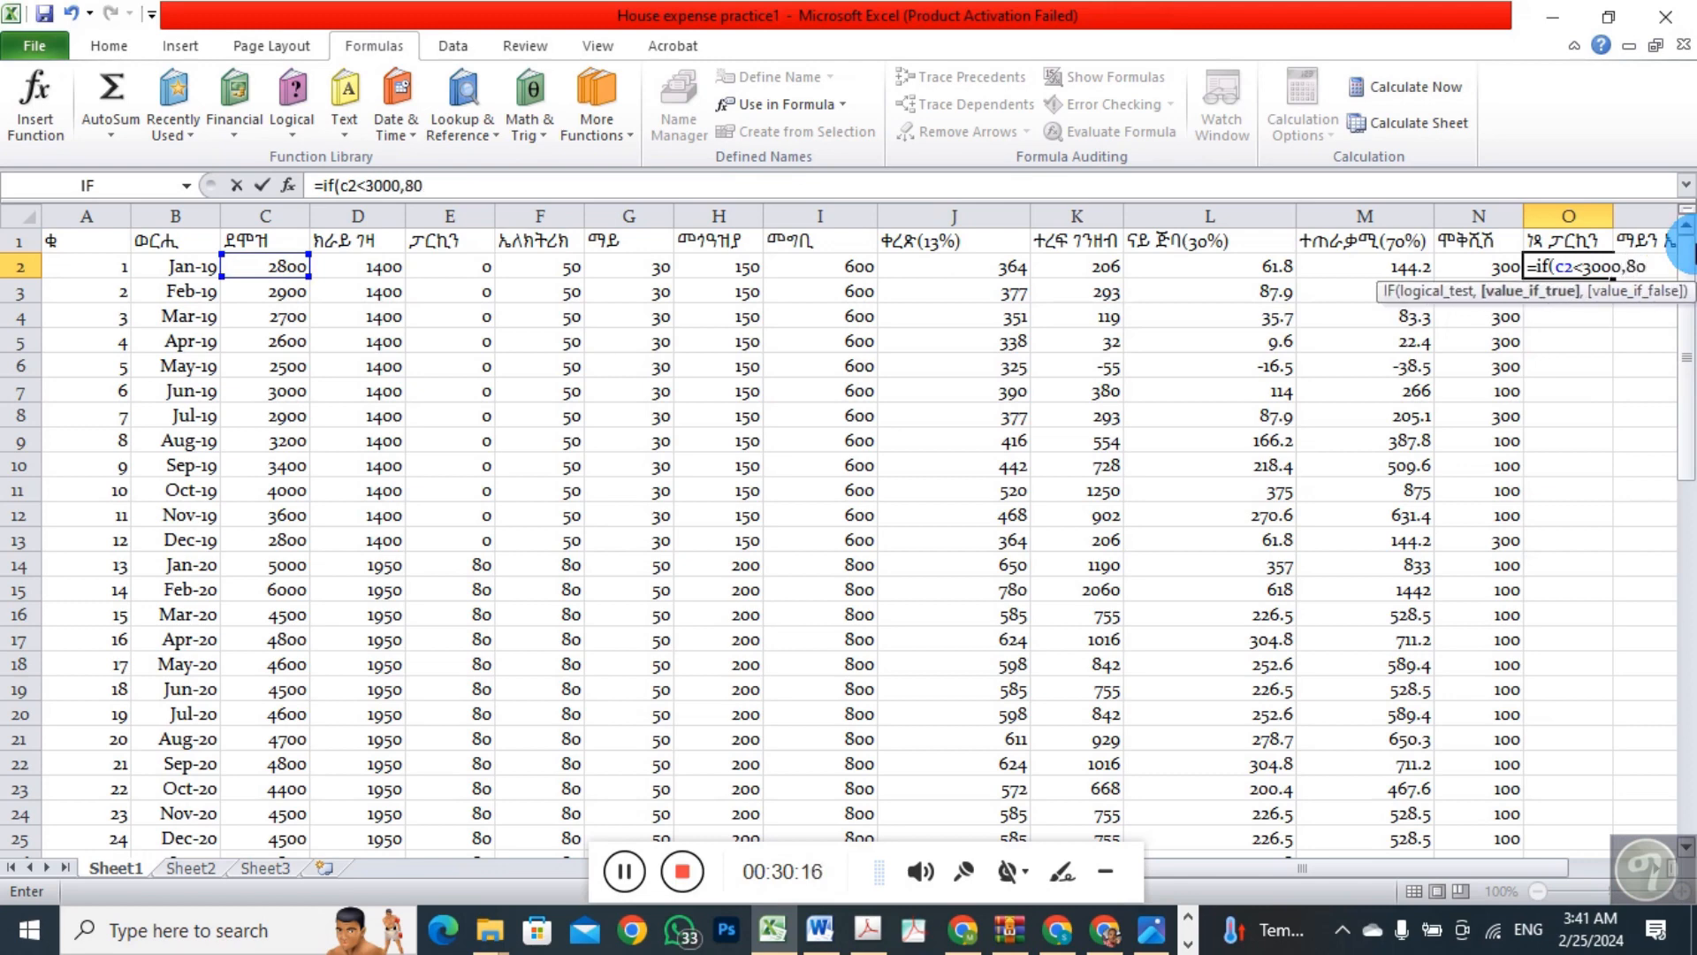
{"action": "type", "text": ",0"}
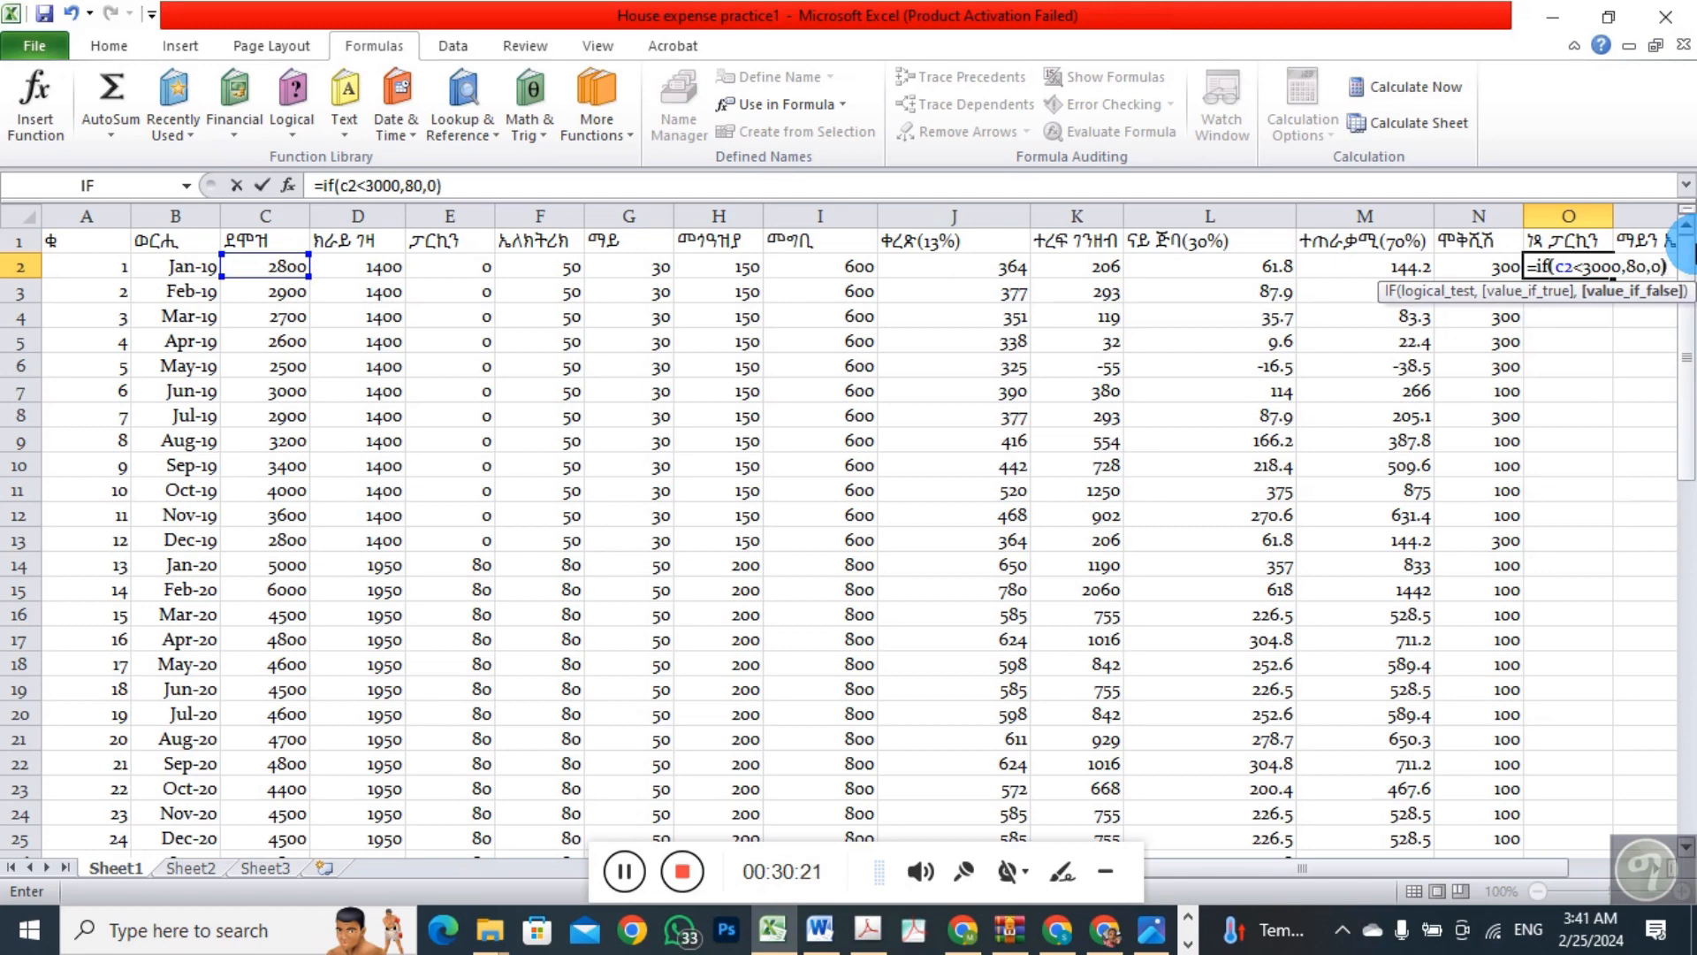
{"action": "type", "text": ")"}
{"action": "key", "text": "Return"}
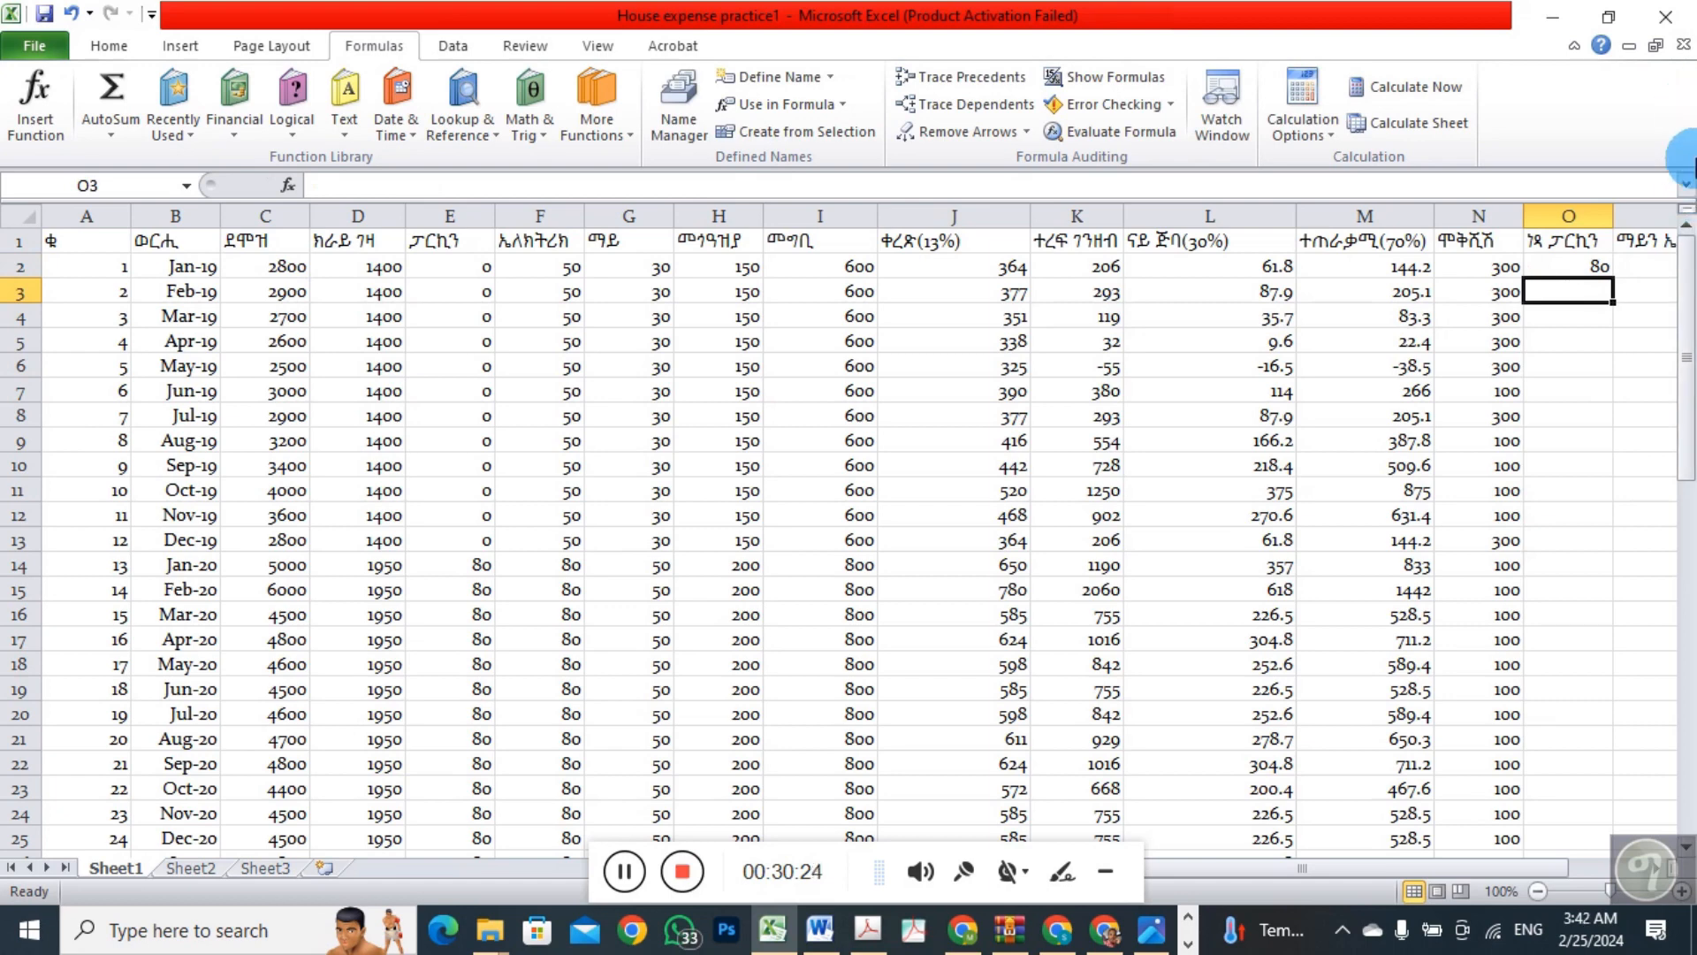
Fill the IF formula from O2 down through the Dec-23 row, O61
{"action": "left_click", "coordinate": [1592, 267]}
{"action": "left_click_drag", "start_coordinate": [1614, 281], "coordinate": [1566, 802]}
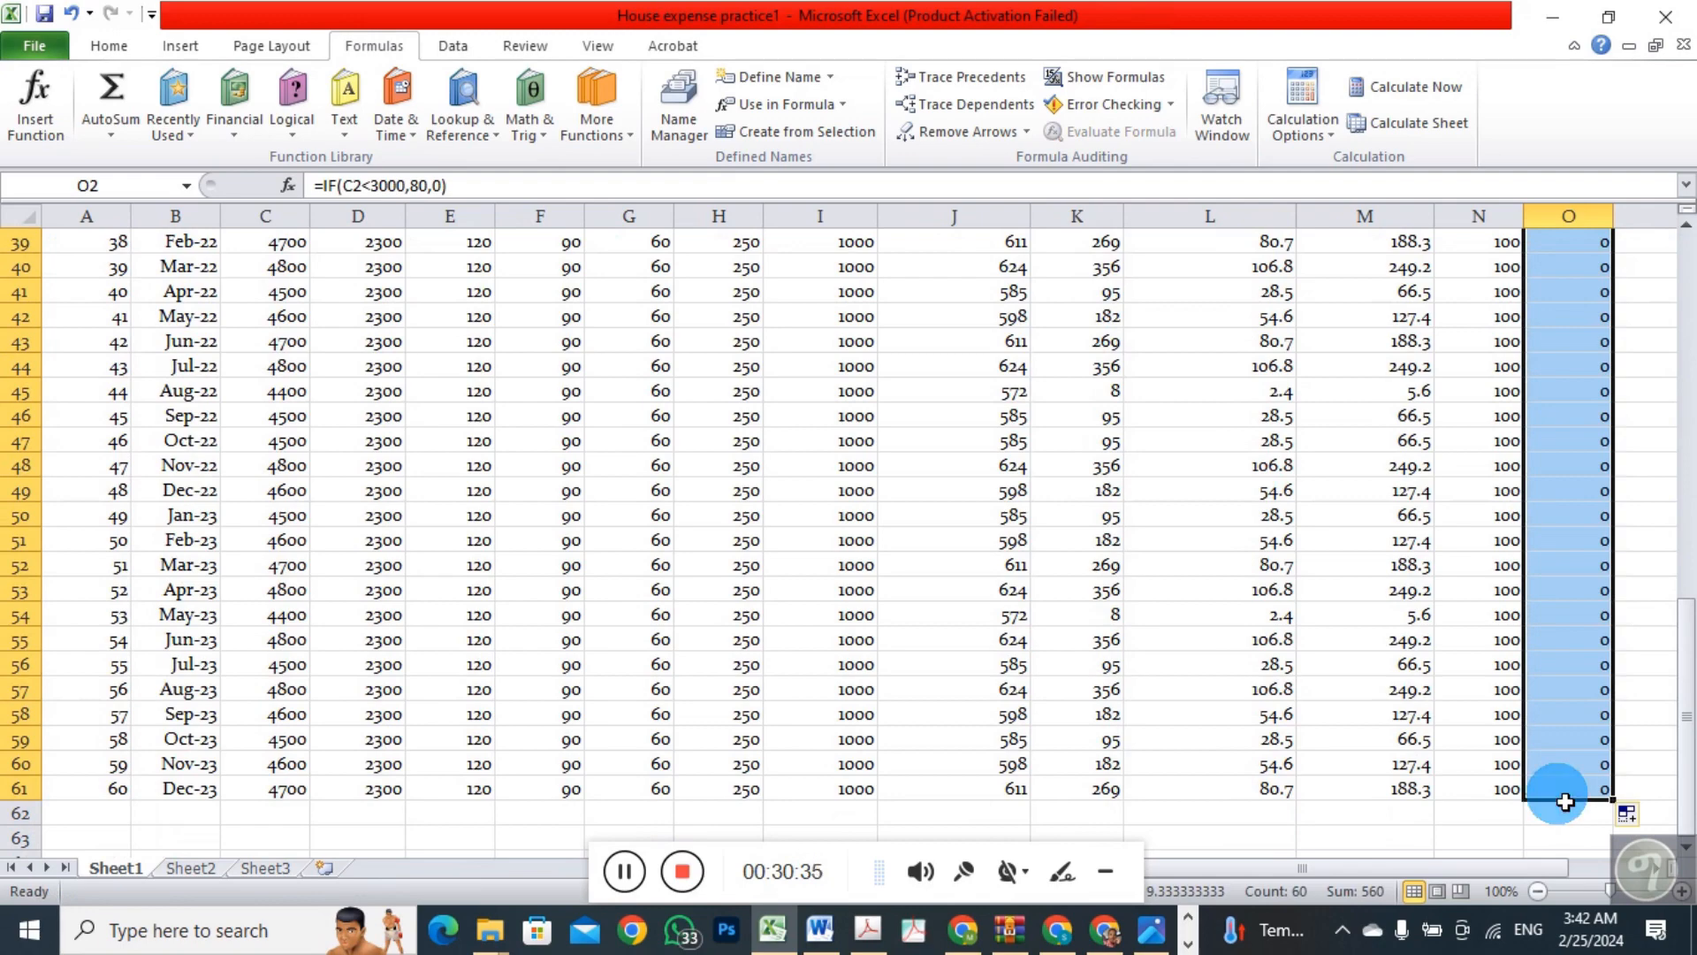
{"action": "left_click_drag", "start_coordinate": [1680, 734], "coordinate": [1687, 354]}
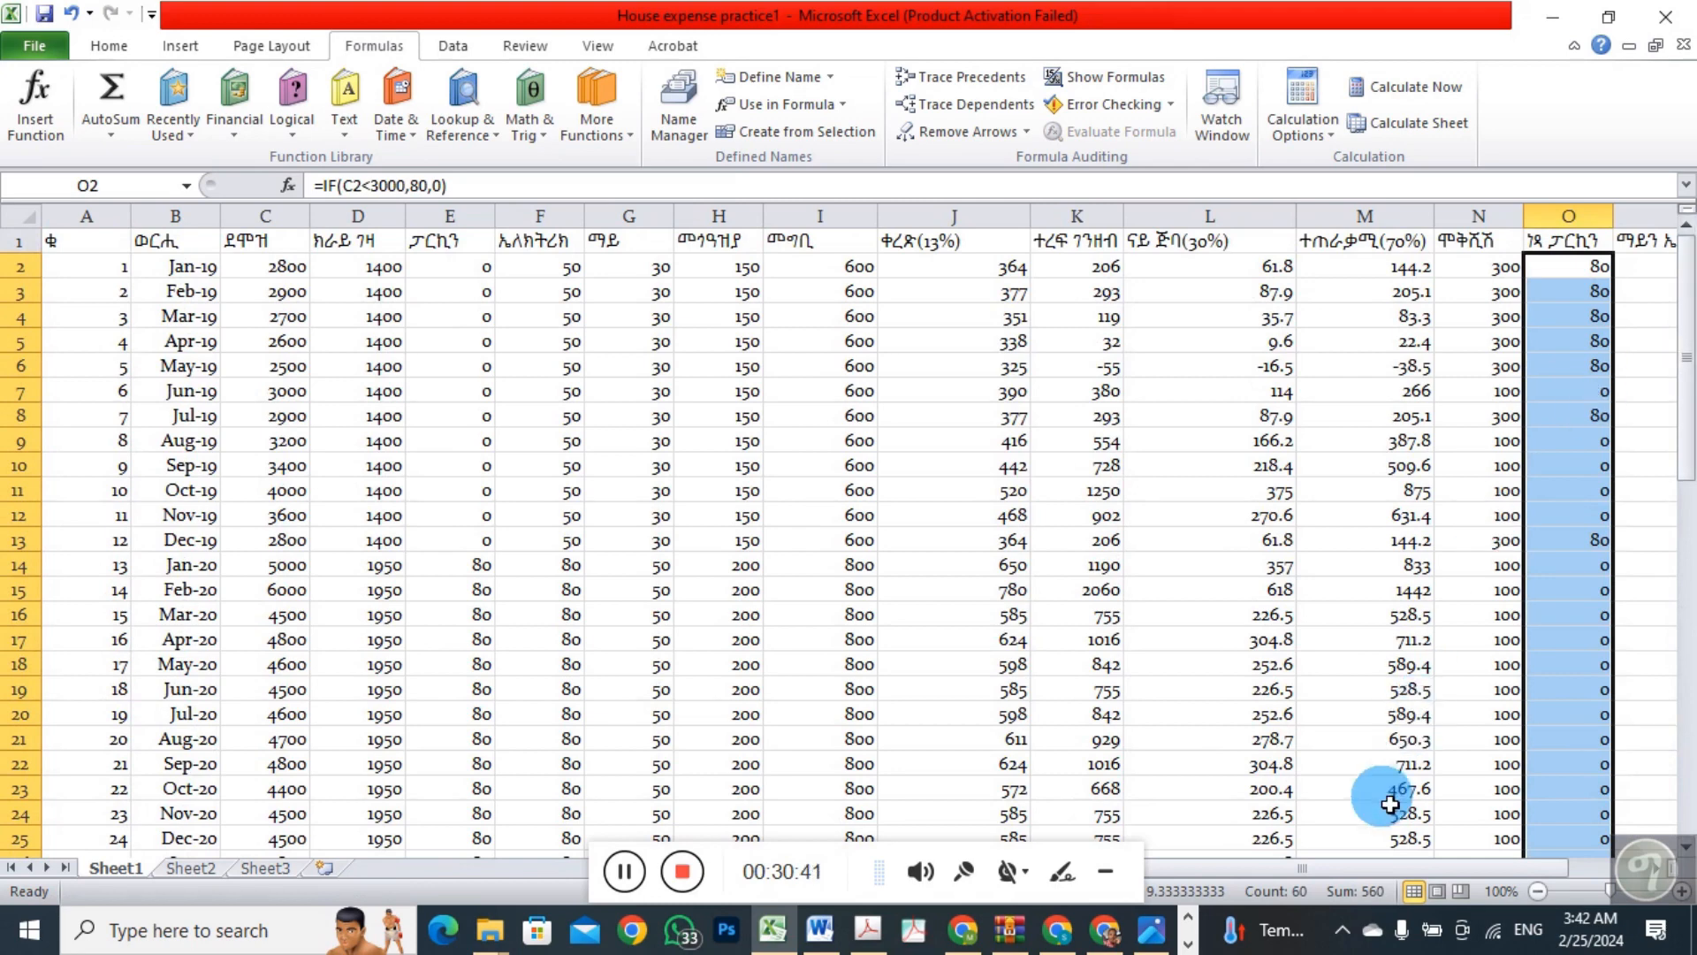
Insert an AND function in P2 testing G2>50 and F2>50, and fill it down to P61
{"action": "left_click_drag", "start_coordinate": [1335, 867], "coordinate": [1386, 868]}
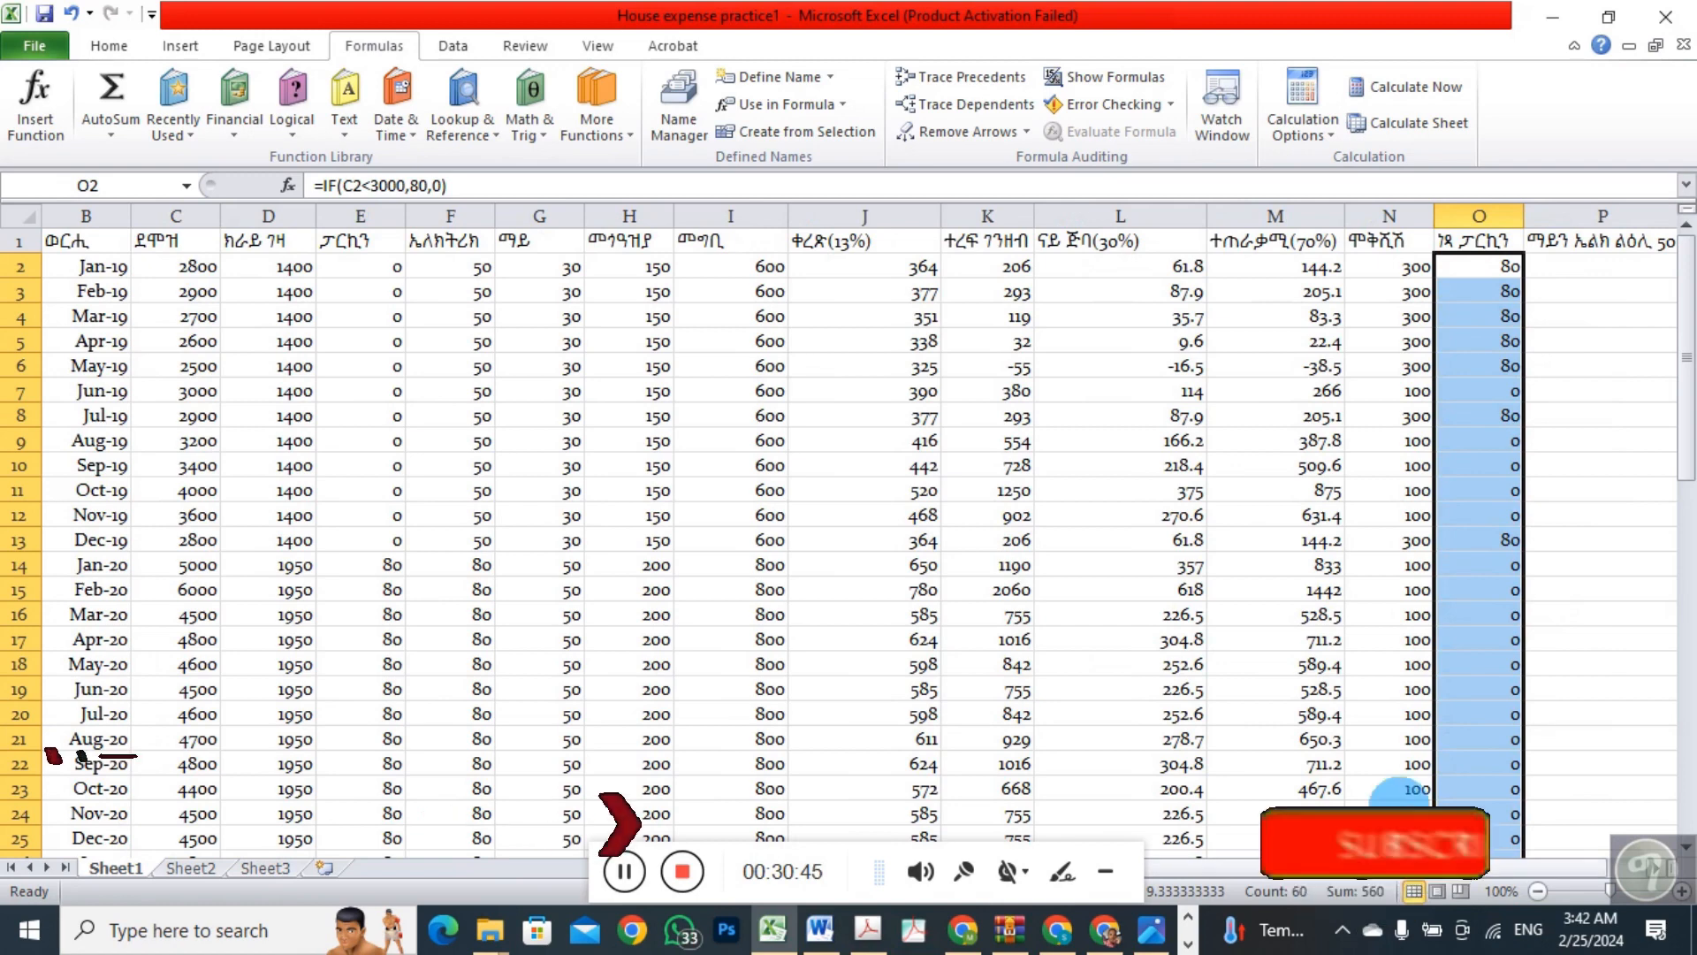
{"action": "left_click", "coordinate": [1599, 268]}
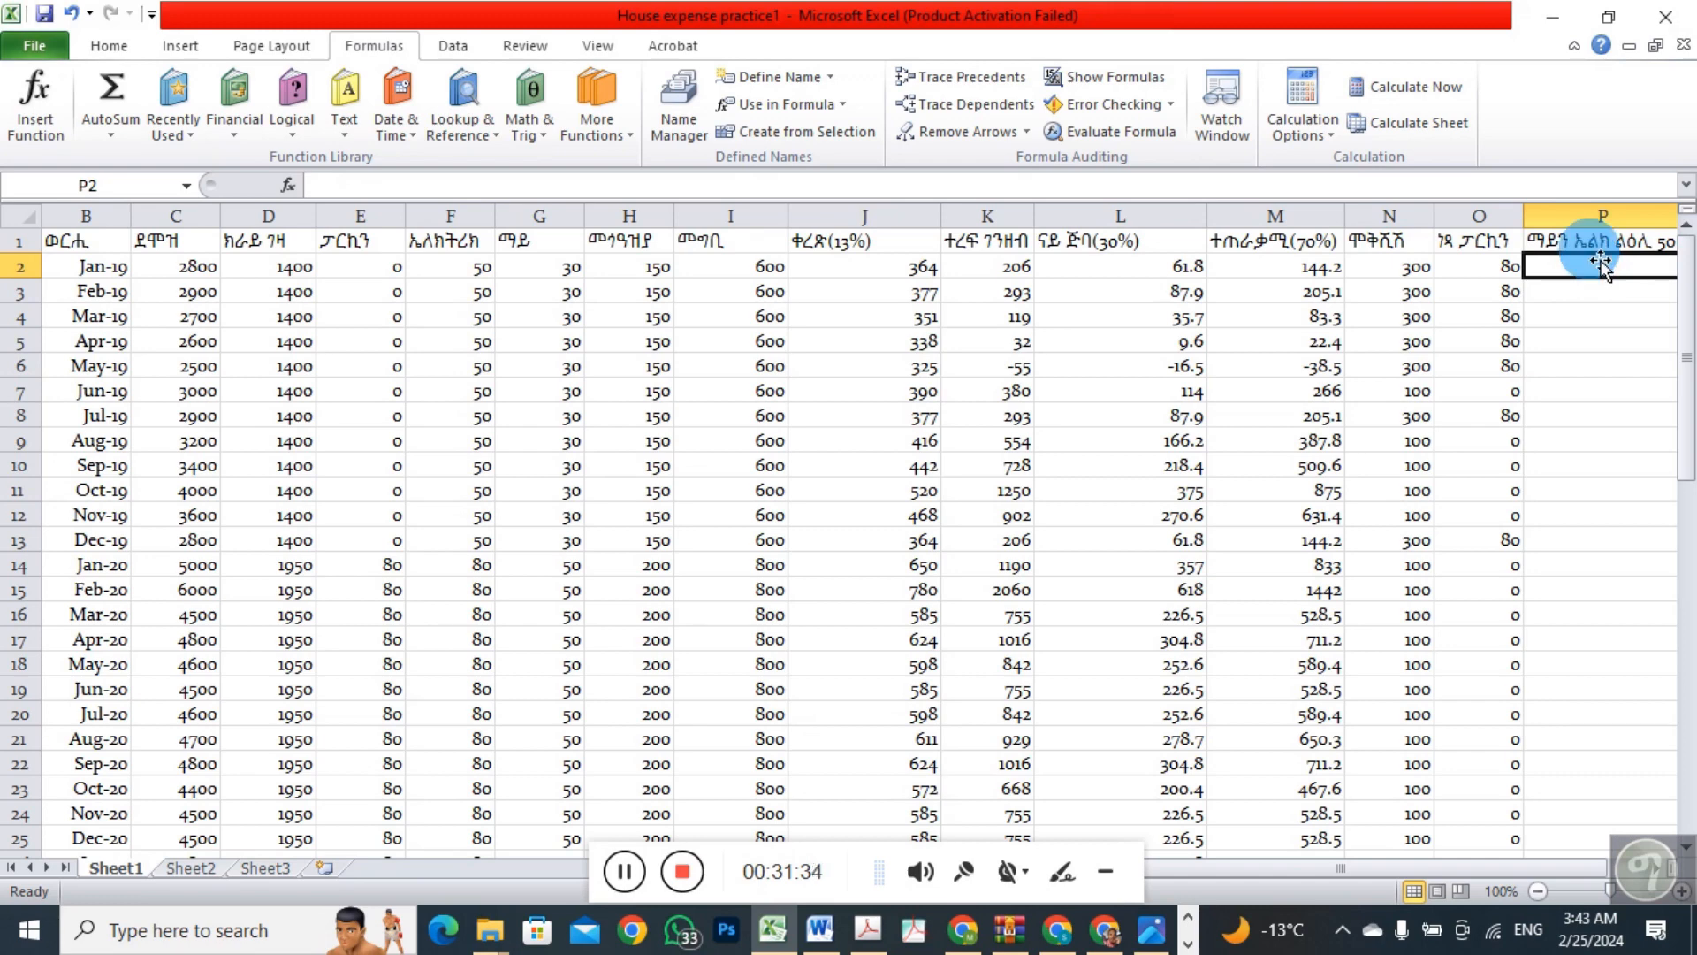
{"action": "left_click", "coordinate": [300, 127]}
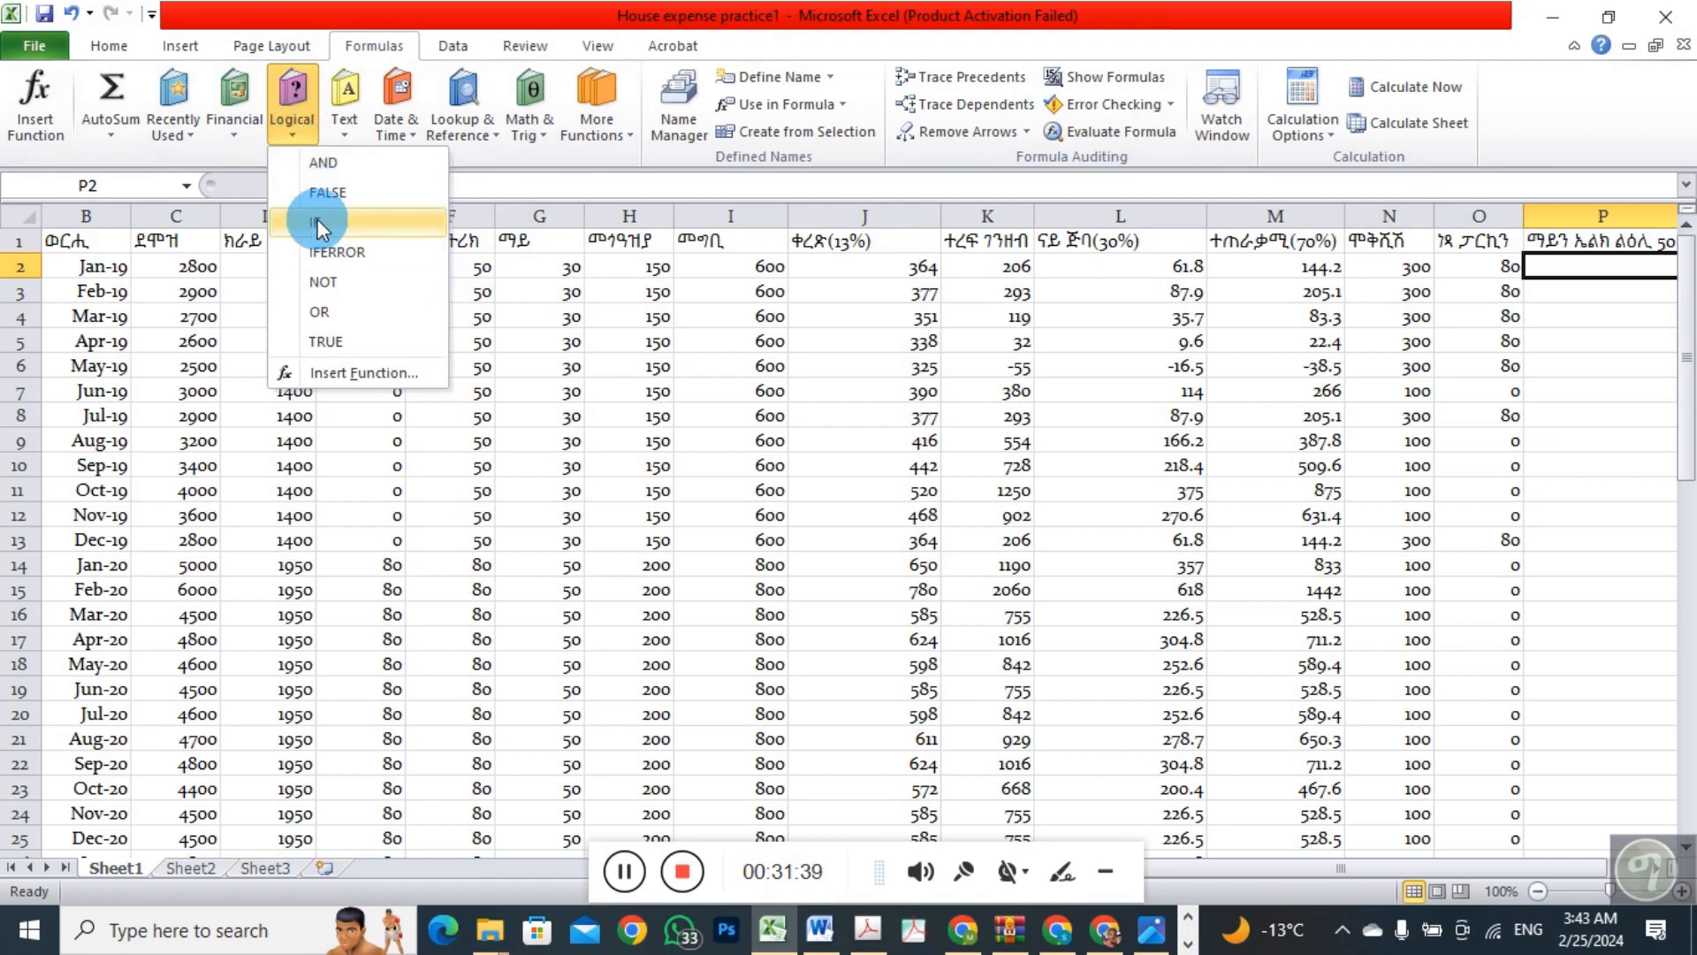
{"action": "left_click", "coordinate": [318, 162]}
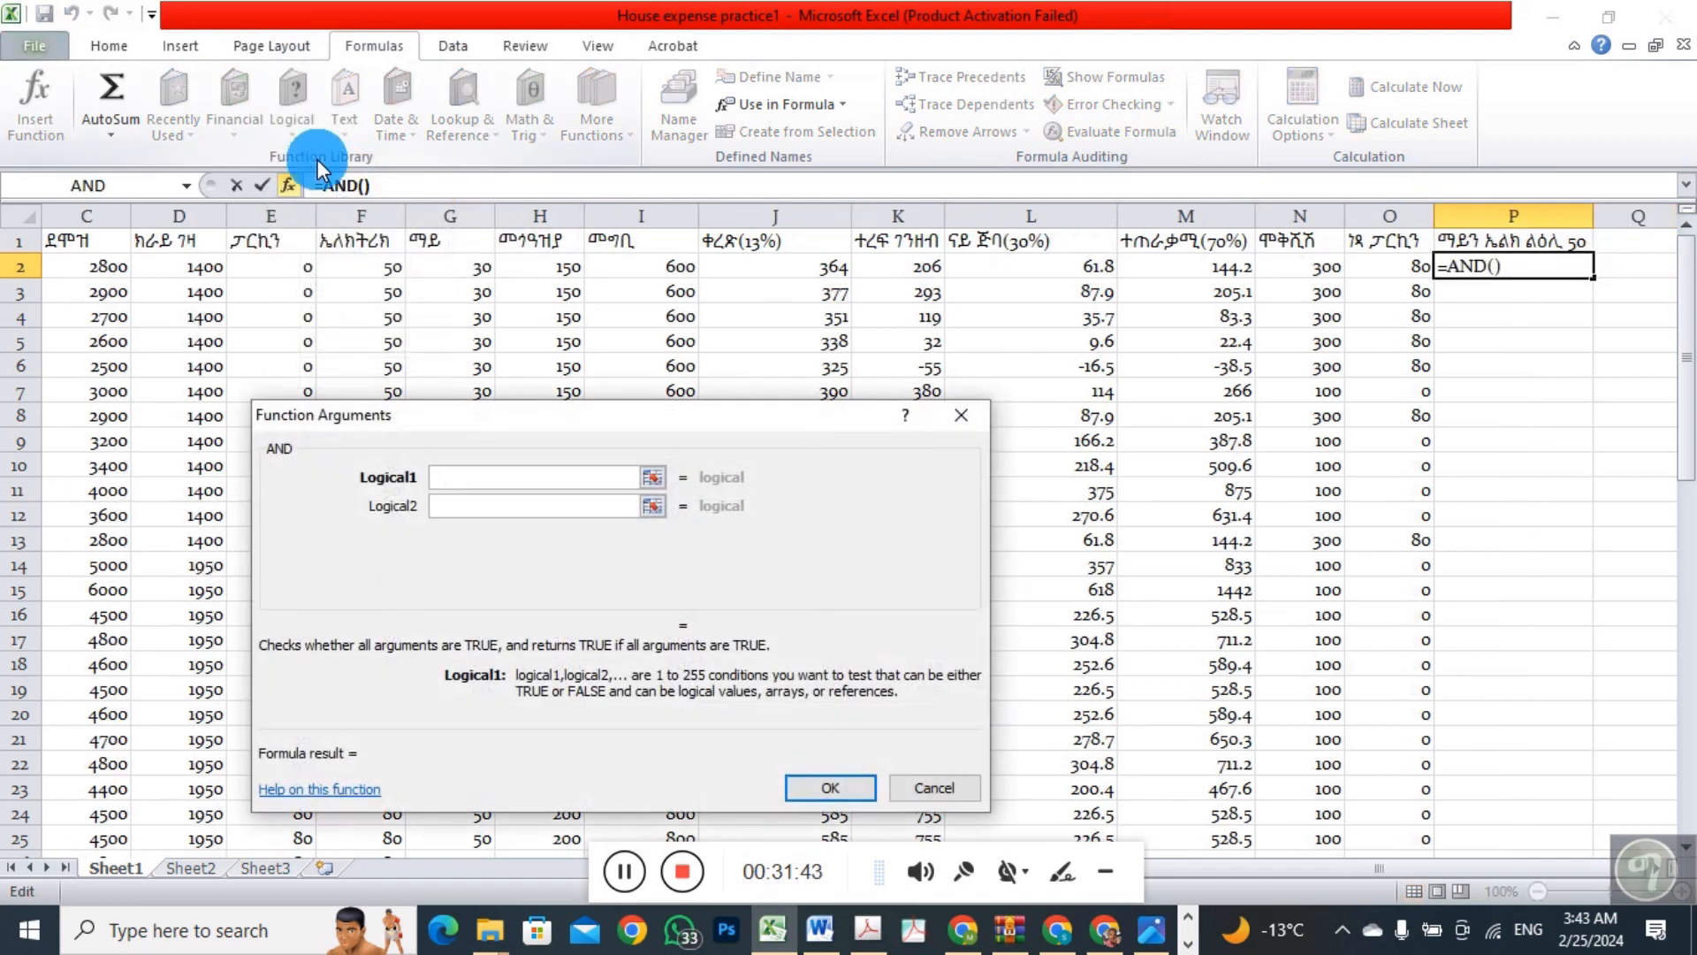
{"action": "left_click", "coordinate": [465, 276]}
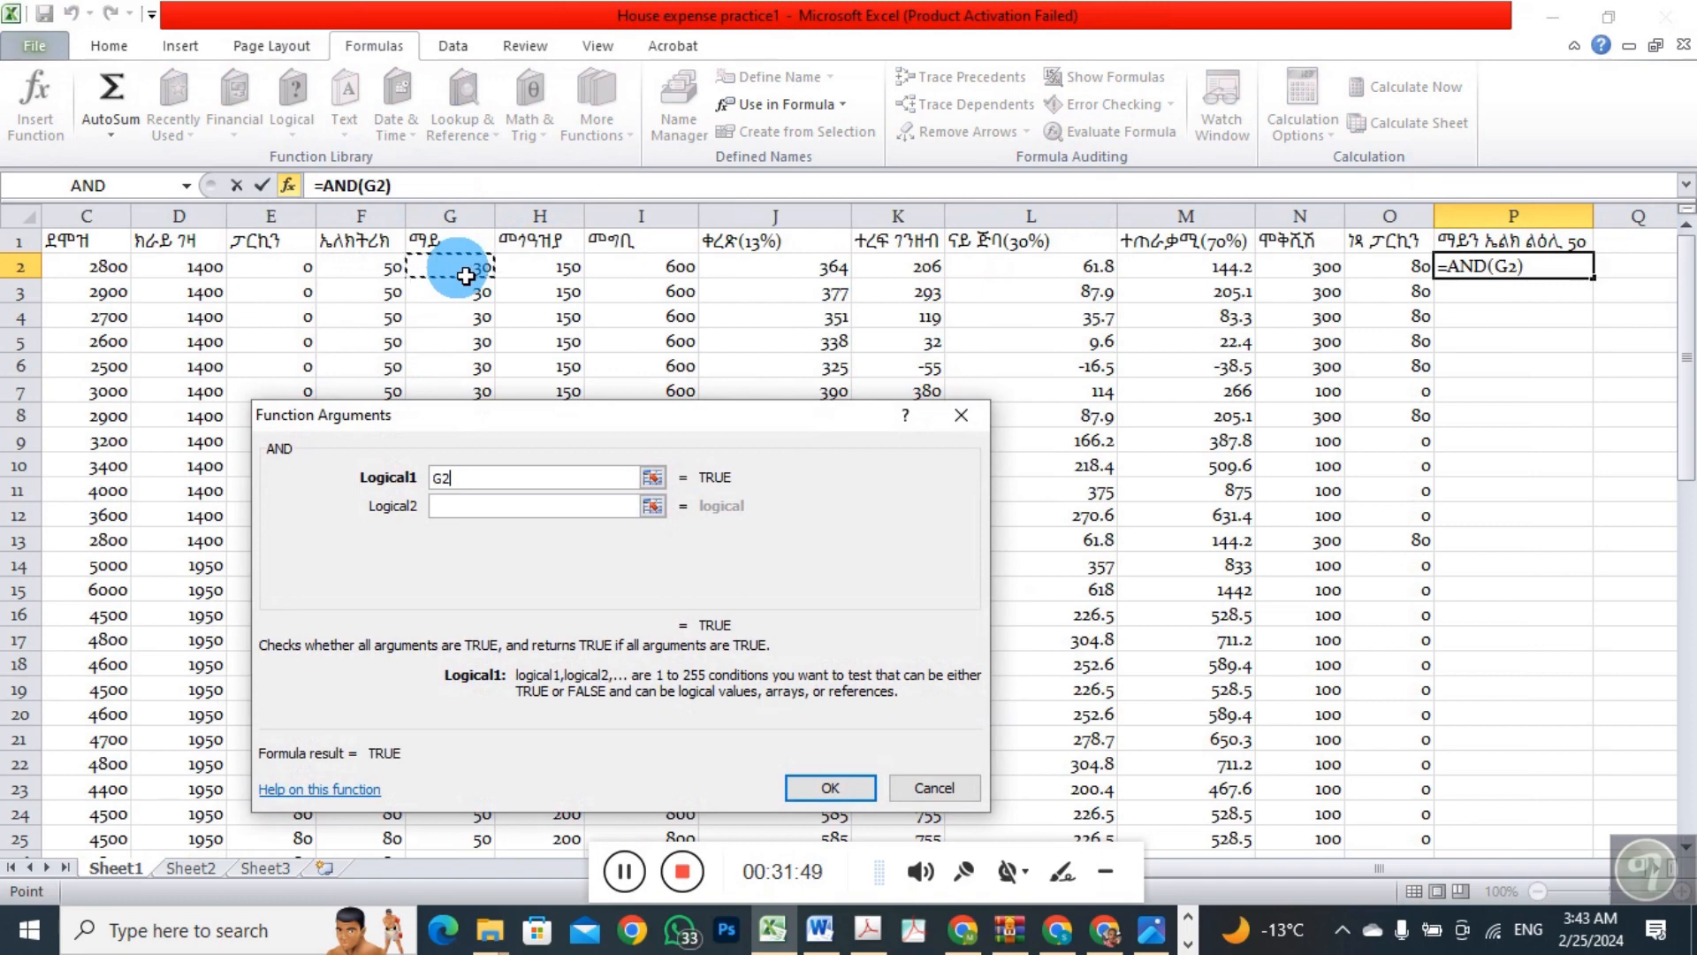
{"action": "type", "text": ">50"}
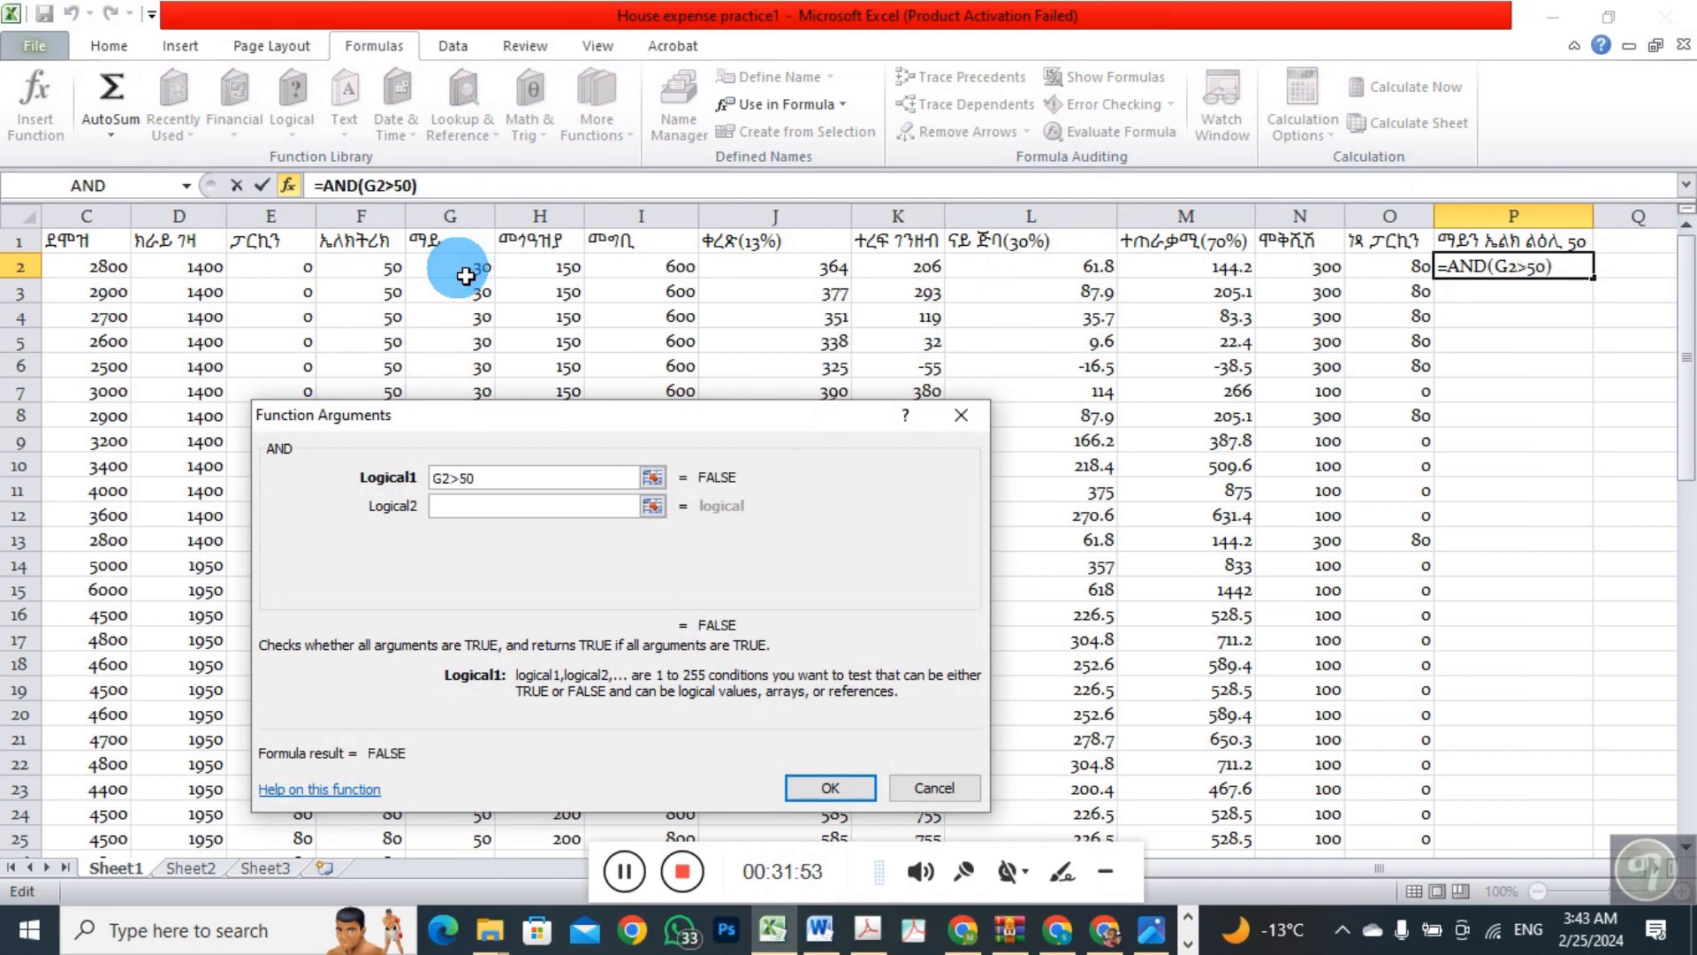
{"action": "left_click", "coordinate": [448, 511]}
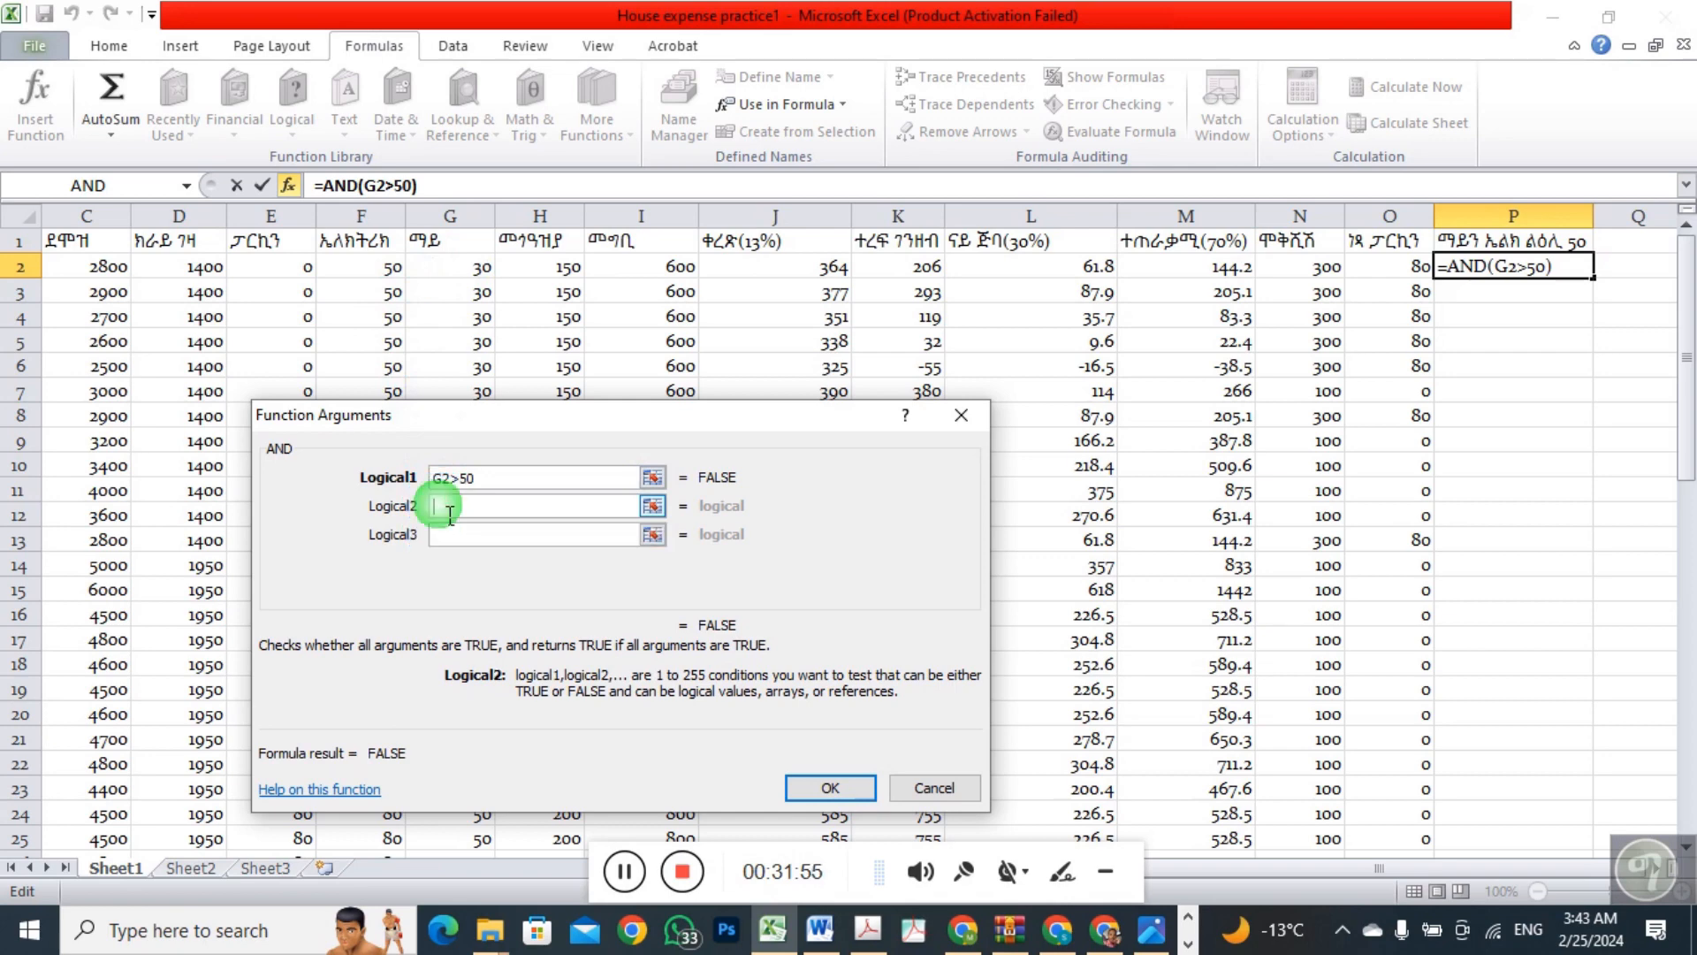
{"action": "left_click", "coordinate": [383, 278]}
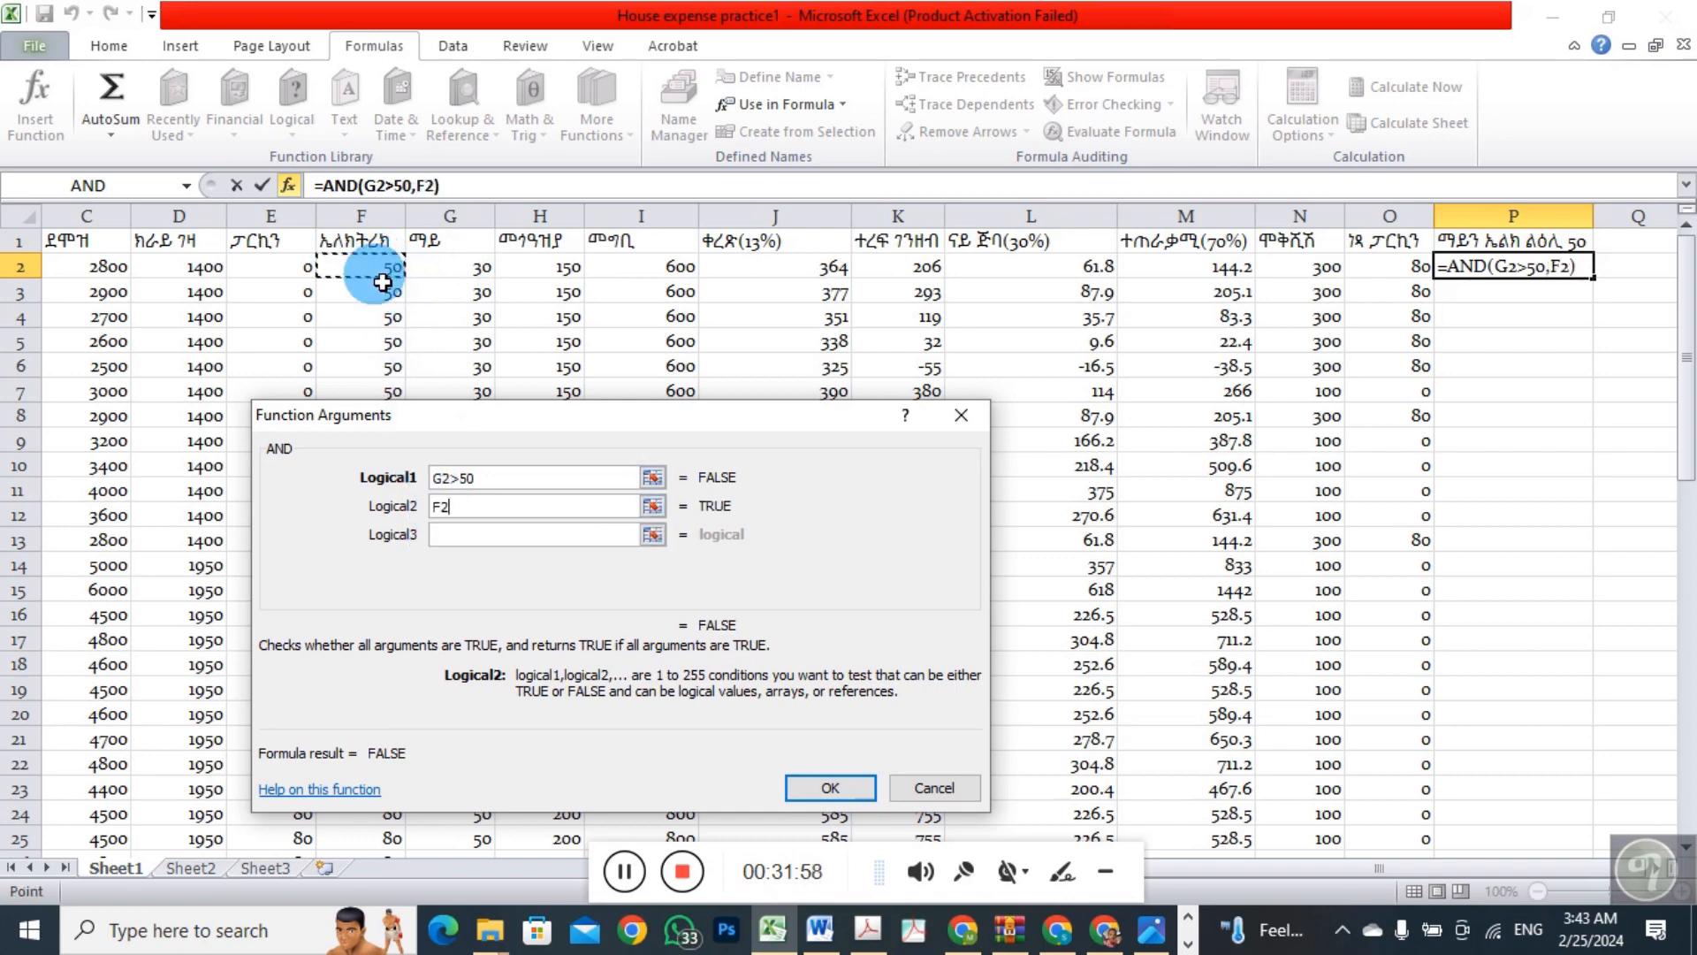
{"action": "type", "text": ">50"}
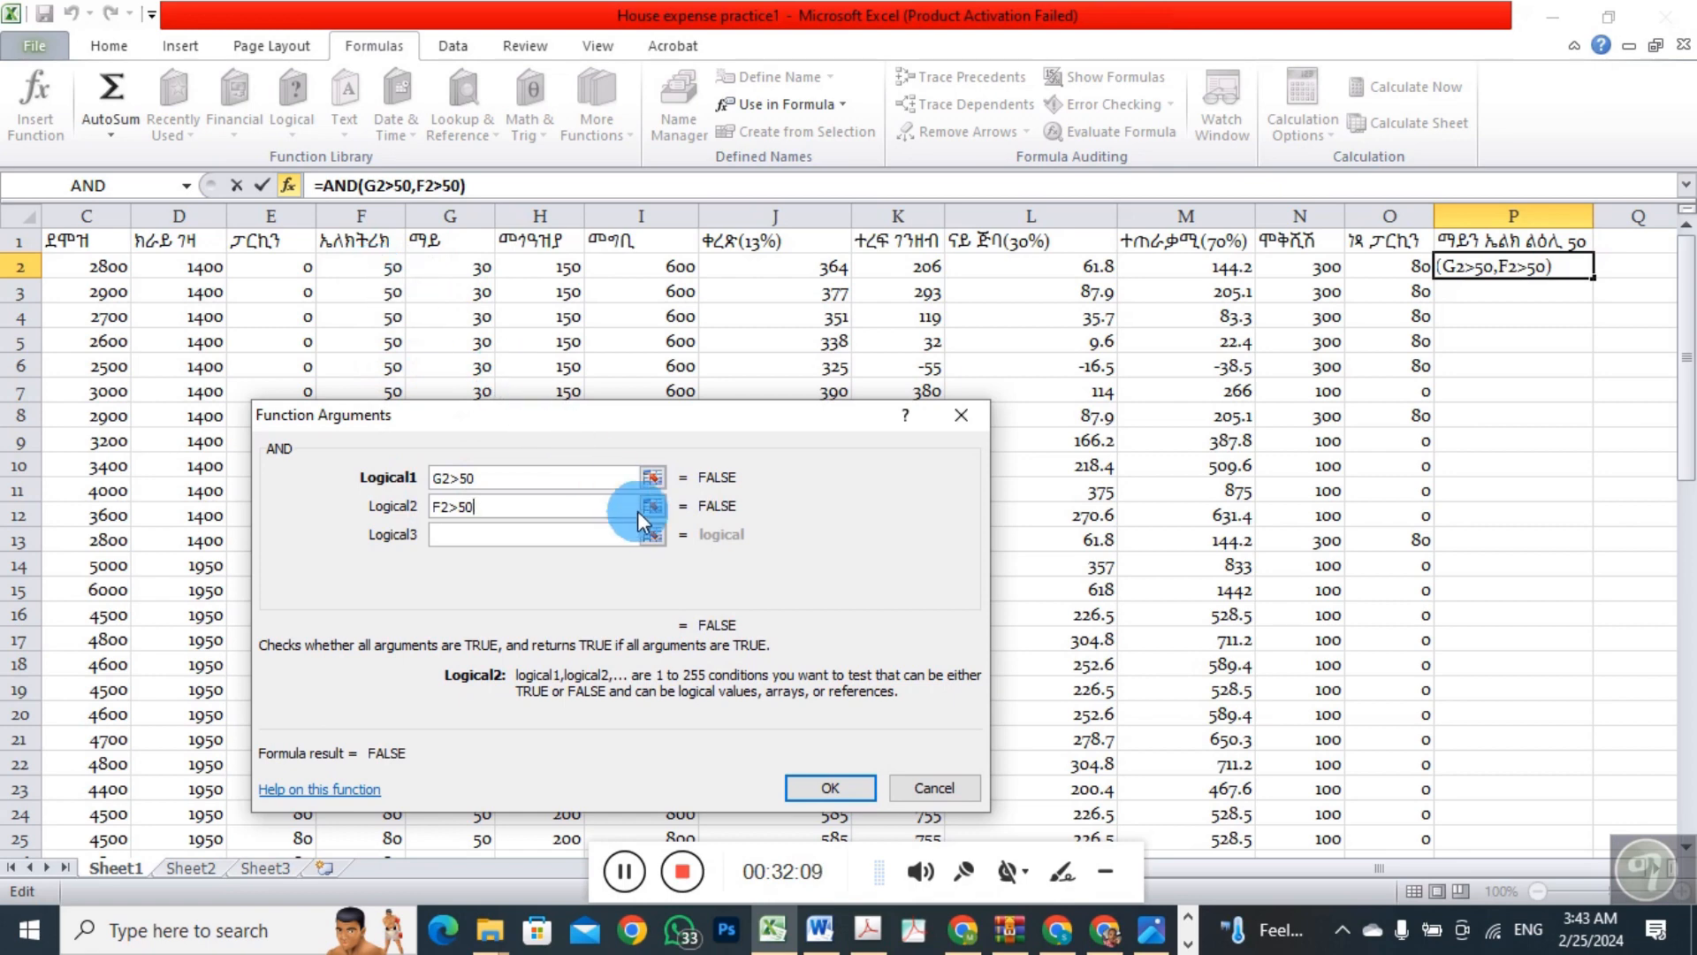
{"action": "left_click", "coordinate": [836, 788]}
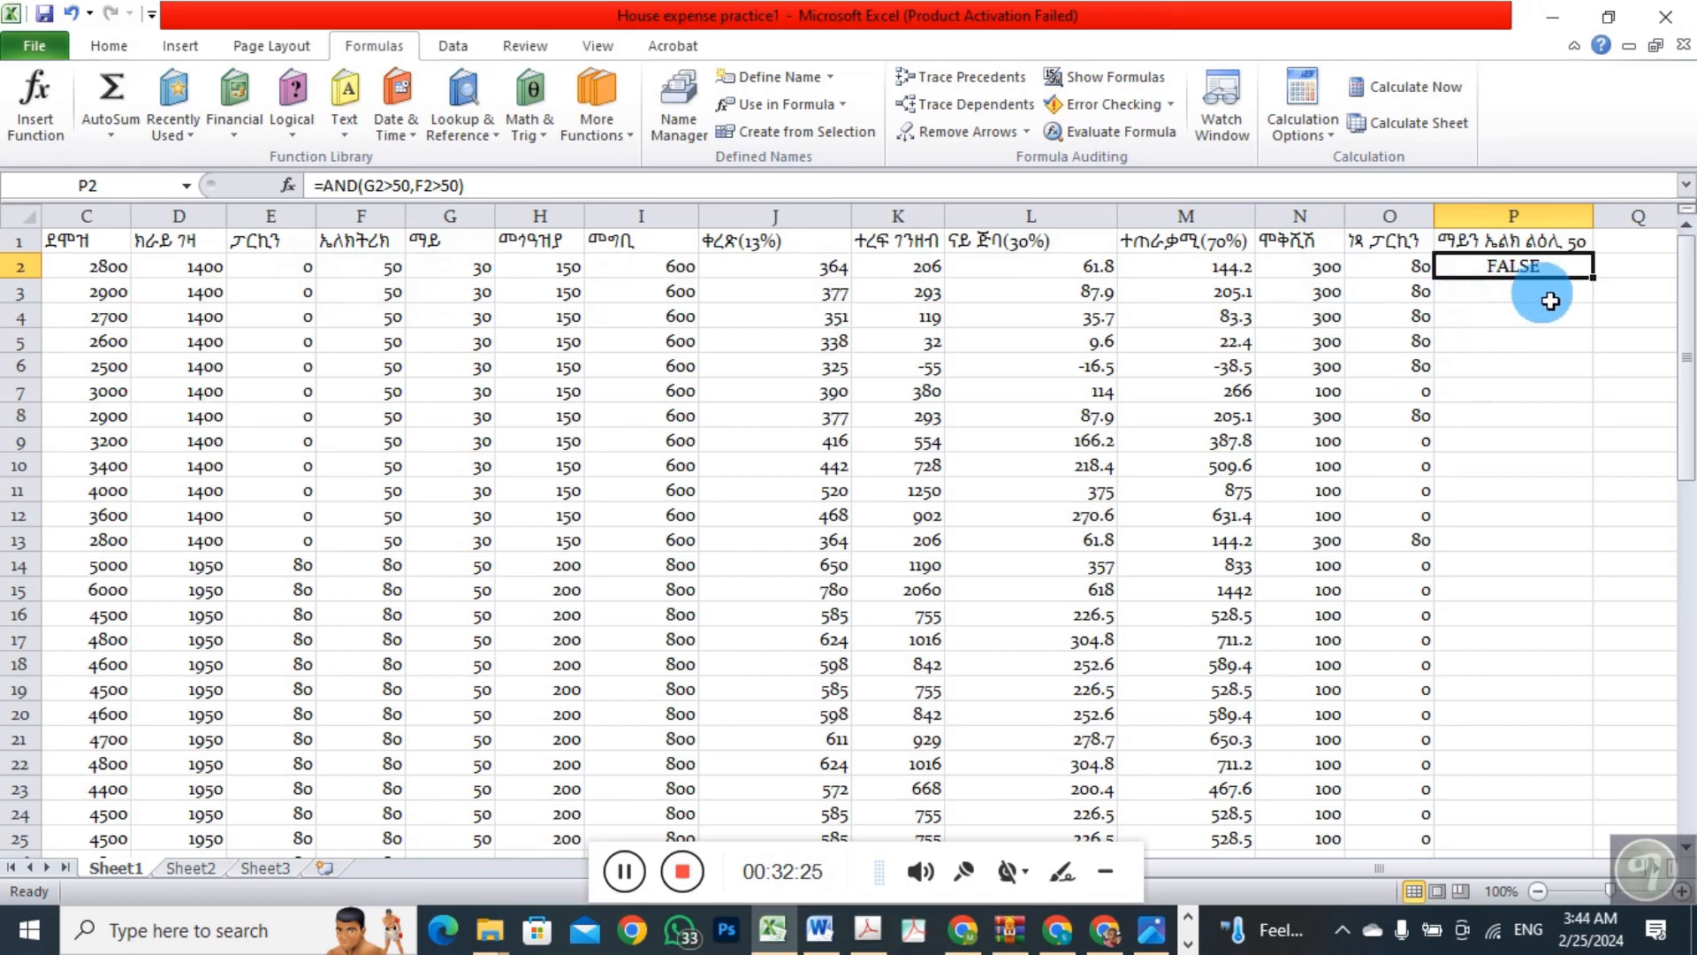
{"action": "left_click_drag", "start_coordinate": [1594, 278], "coordinate": [1529, 853]}
{"action": "left_click_drag", "start_coordinate": [1690, 552], "coordinate": [1532, 808]}
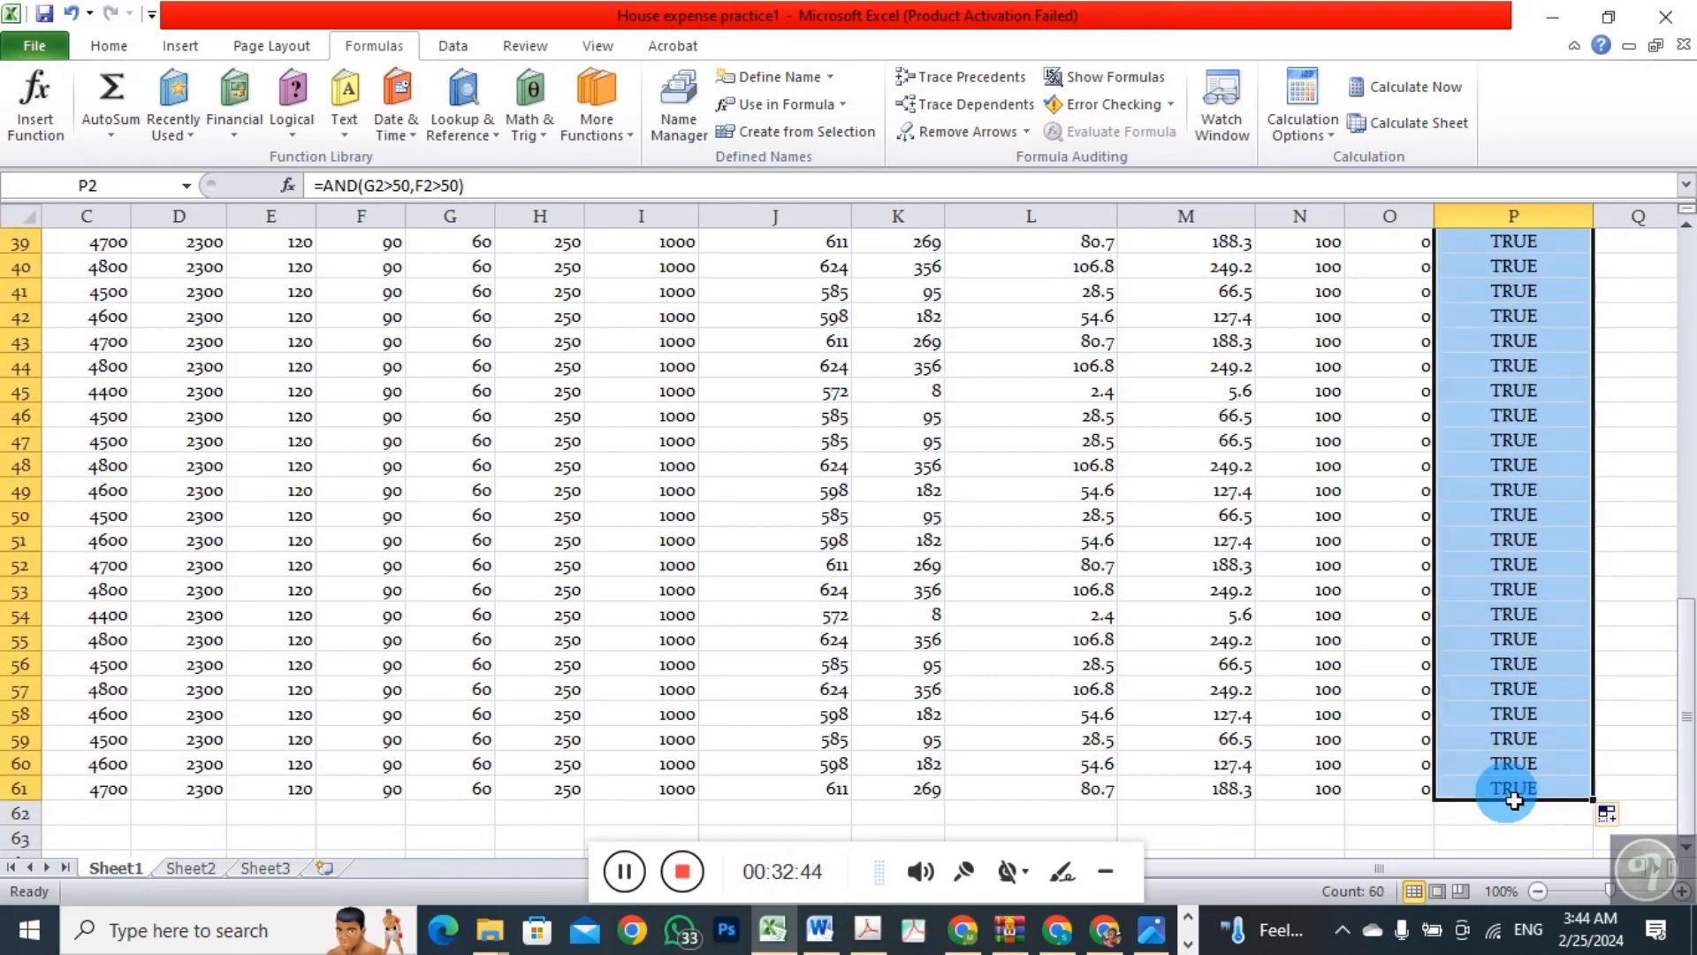
Examine the AND results in column P from row 55 upward against the values in columns F and G
{"action": "left_click", "coordinate": [1506, 642]}
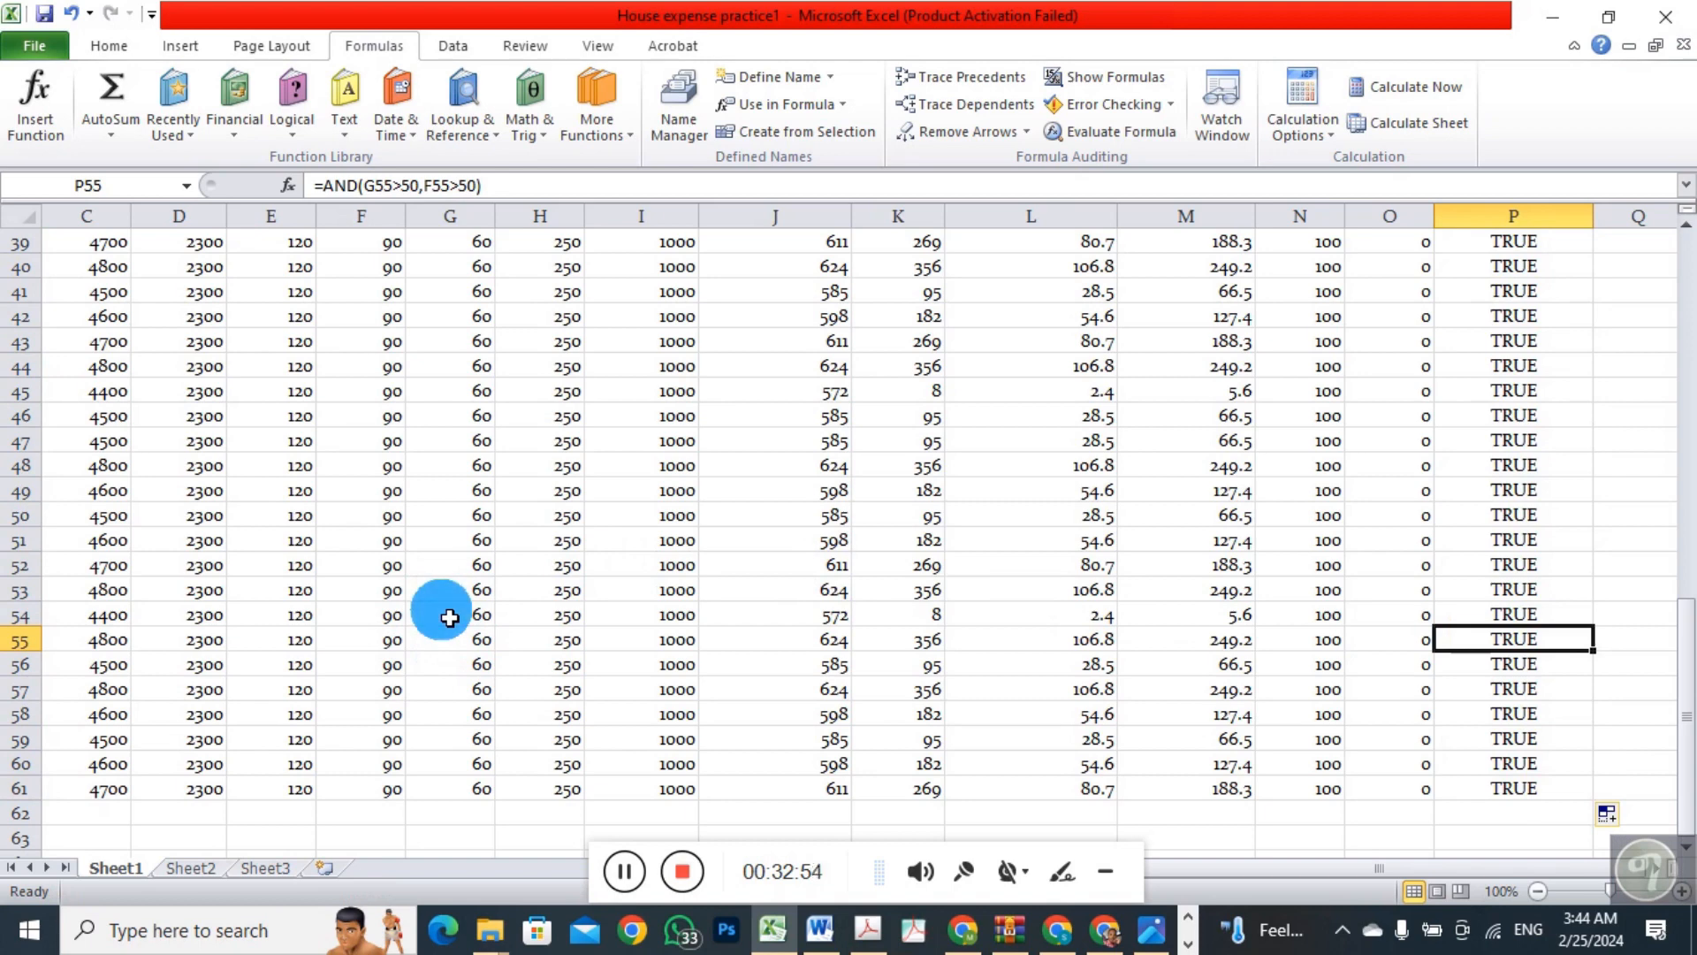
{"action": "key", "text": "Up"}
{"action": "key", "text": "Up"}
{"action": "key", "text": "Up"}
{"action": "key", "text": "Up"}
{"action": "key", "text": "Up"}
{"action": "key", "text": "Up"}
{"action": "key", "text": "Up"}
{"action": "key", "text": "Up"}
{"action": "key", "text": "Up"}
{"action": "key", "text": "Up"}
{"action": "key", "text": "Up"}
{"action": "key", "text": "Up"}
{"action": "key", "text": "Up"}
{"action": "key", "text": "Up"}
{"action": "key", "text": "Up"}
{"action": "key", "text": "Up"}
{"action": "key", "text": "Up"}
{"action": "key", "text": "Up"}
{"action": "key", "text": "Up"}
{"action": "key", "text": "Up"}
{"action": "key", "text": "Up"}
{"action": "key", "text": "Up"}
{"action": "key", "text": "Up"}
{"action": "key", "text": "Up"}
{"action": "key", "text": "Up"}
{"action": "key", "text": "Up"}
{"action": "key", "text": "Up"}
{"action": "key", "text": "Up"}
{"action": "key", "text": "Up"}
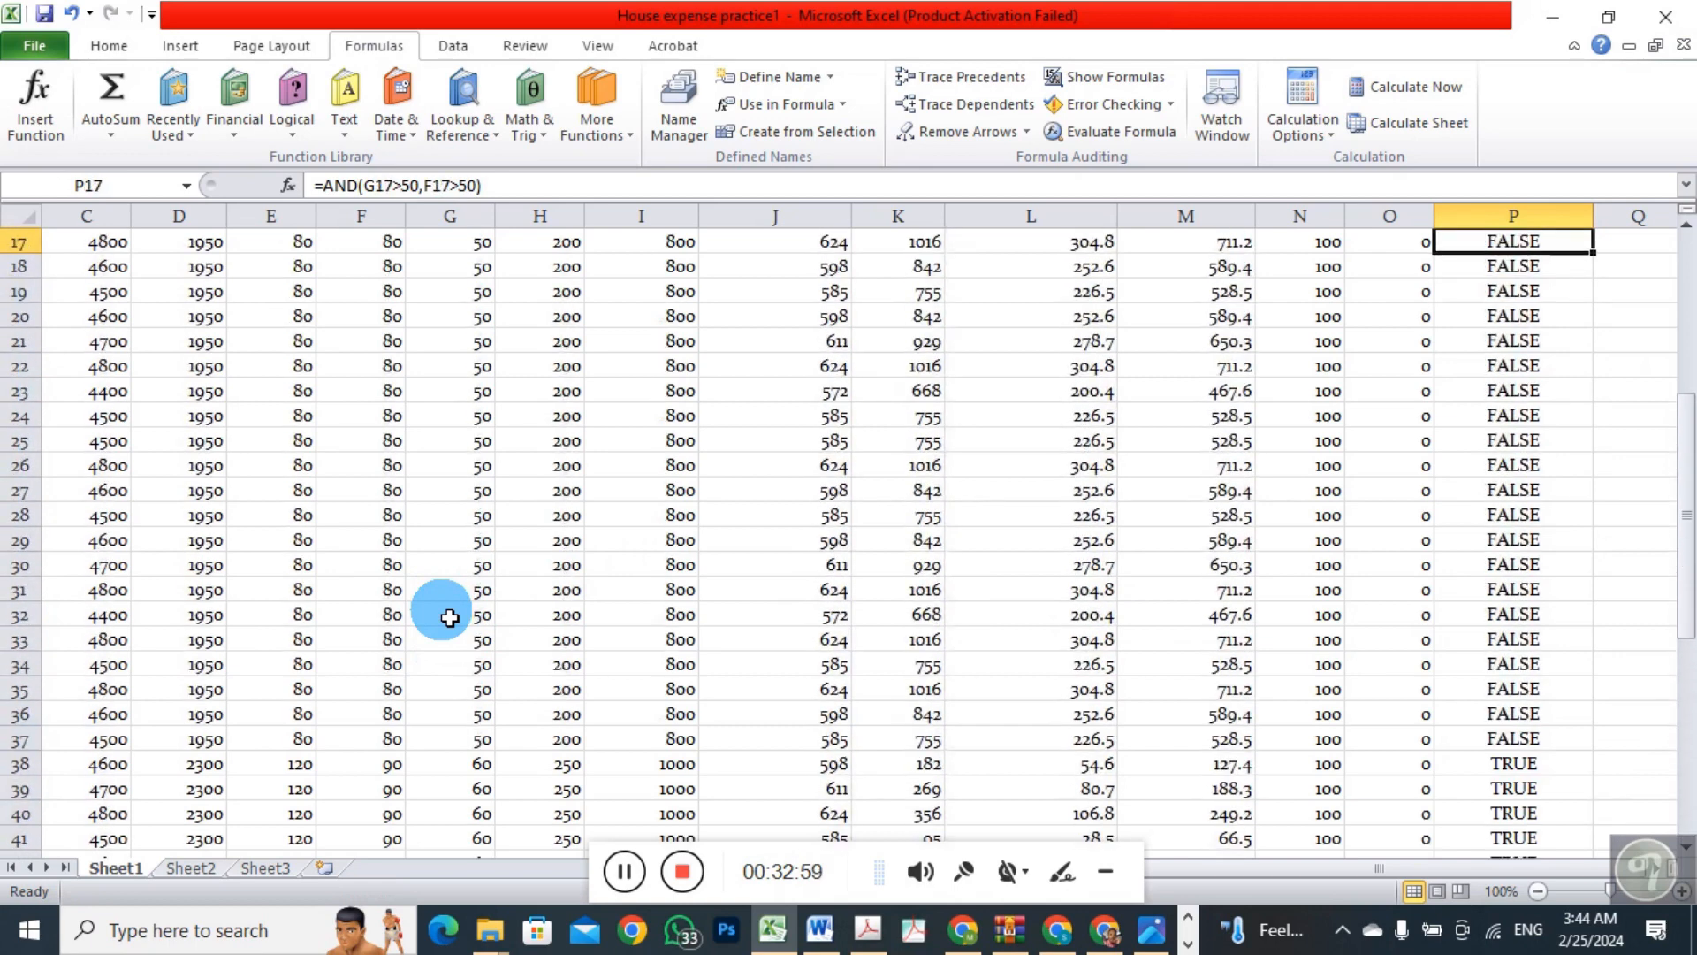
Compare the AND results in column P with the values in columns F and G, from the top rows down to row 49
{"action": "key", "text": "Up"}
{"action": "key", "text": "Up"}
{"action": "key", "text": "Up"}
{"action": "key", "text": "Up"}
{"action": "key", "text": "Up"}
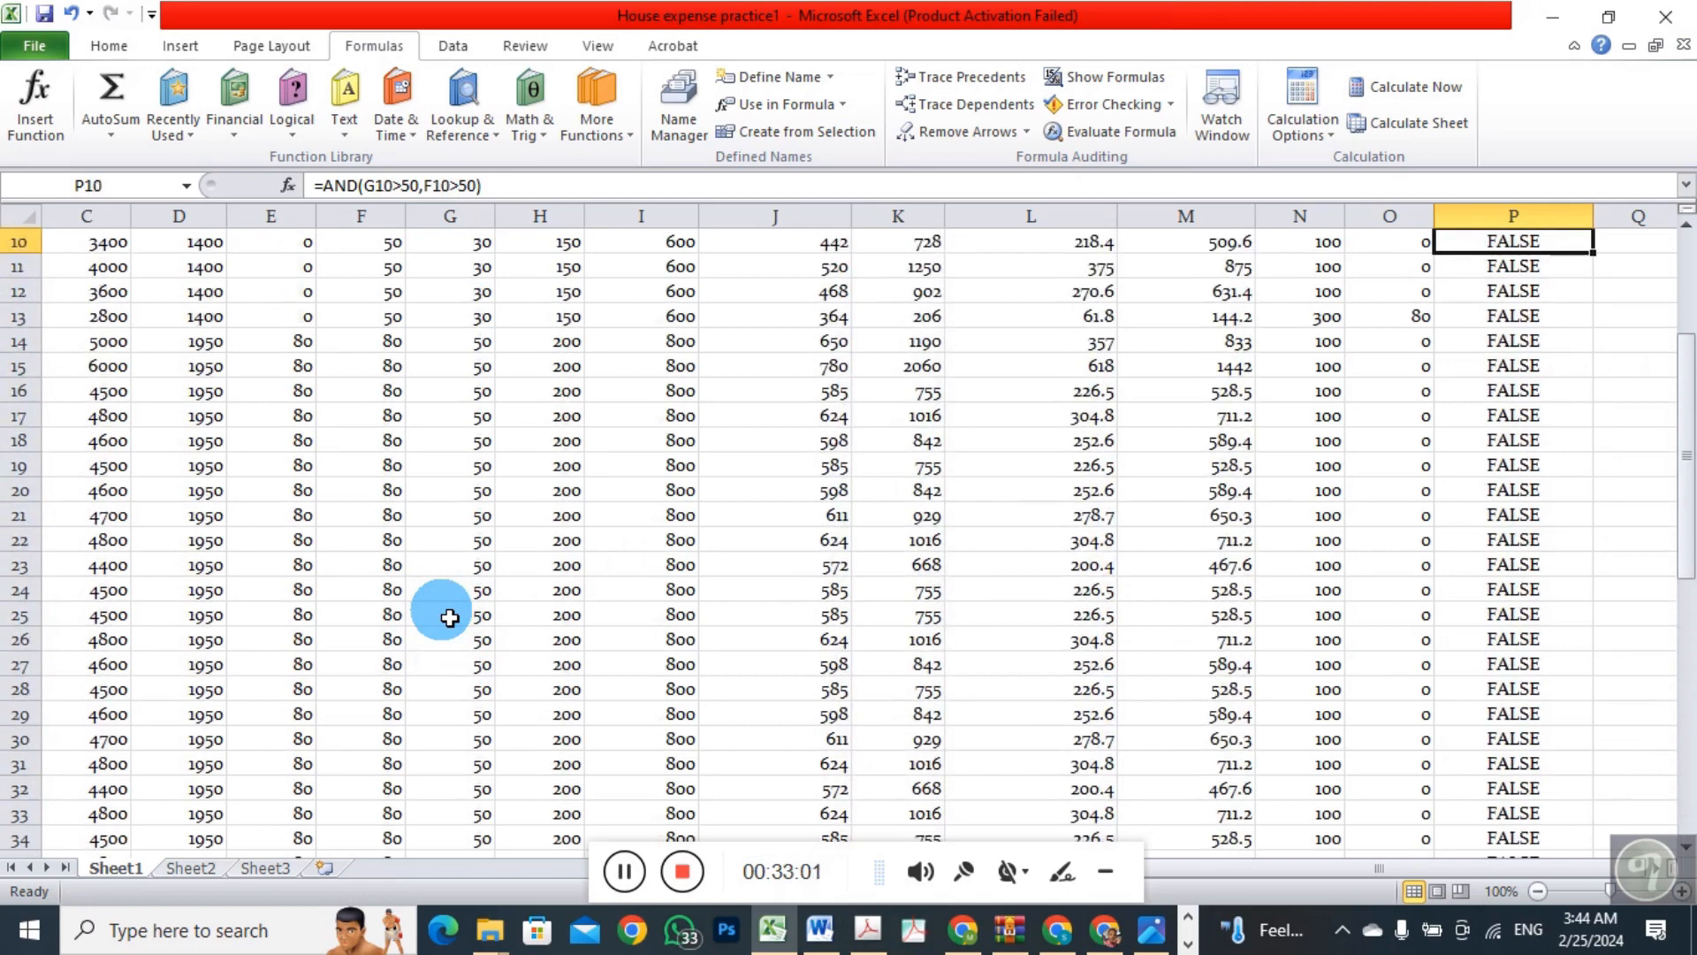
{"action": "key", "text": "Up"}
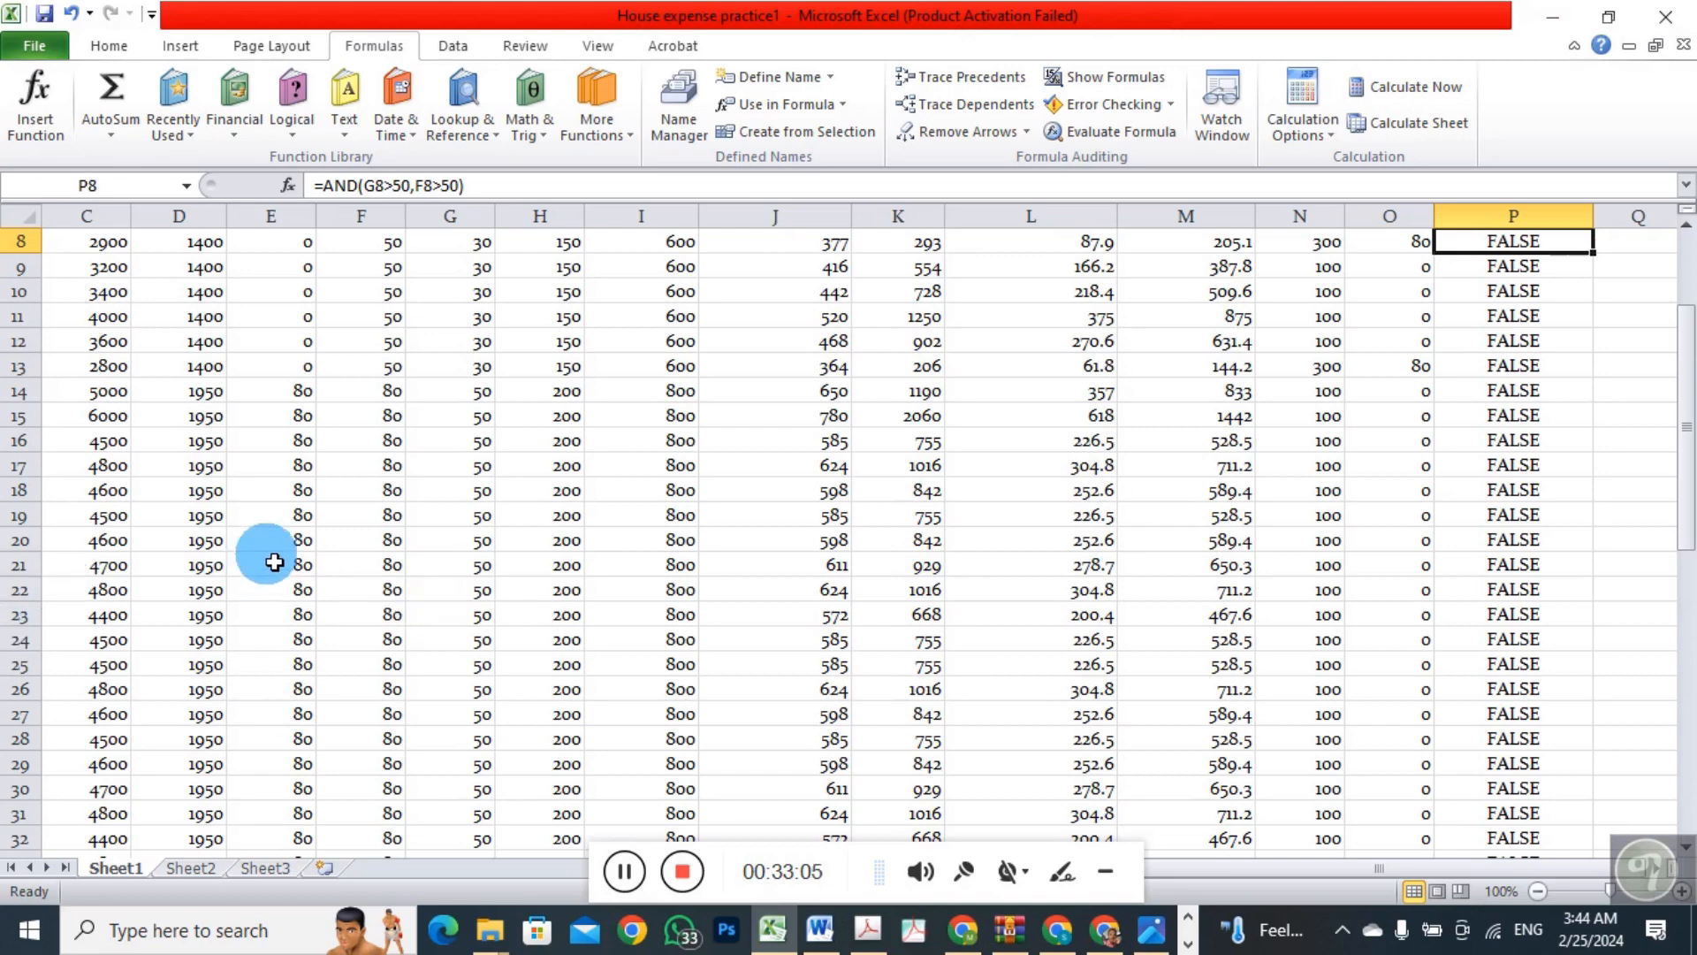
{"action": "key", "text": "Up"}
{"action": "key", "text": "Up"}
{"action": "key", "text": "Up"}
{"action": "key", "text": "Up"}
{"action": "key", "text": "Up"}
{"action": "key", "text": "Up"}
{"action": "key", "text": "Up"}
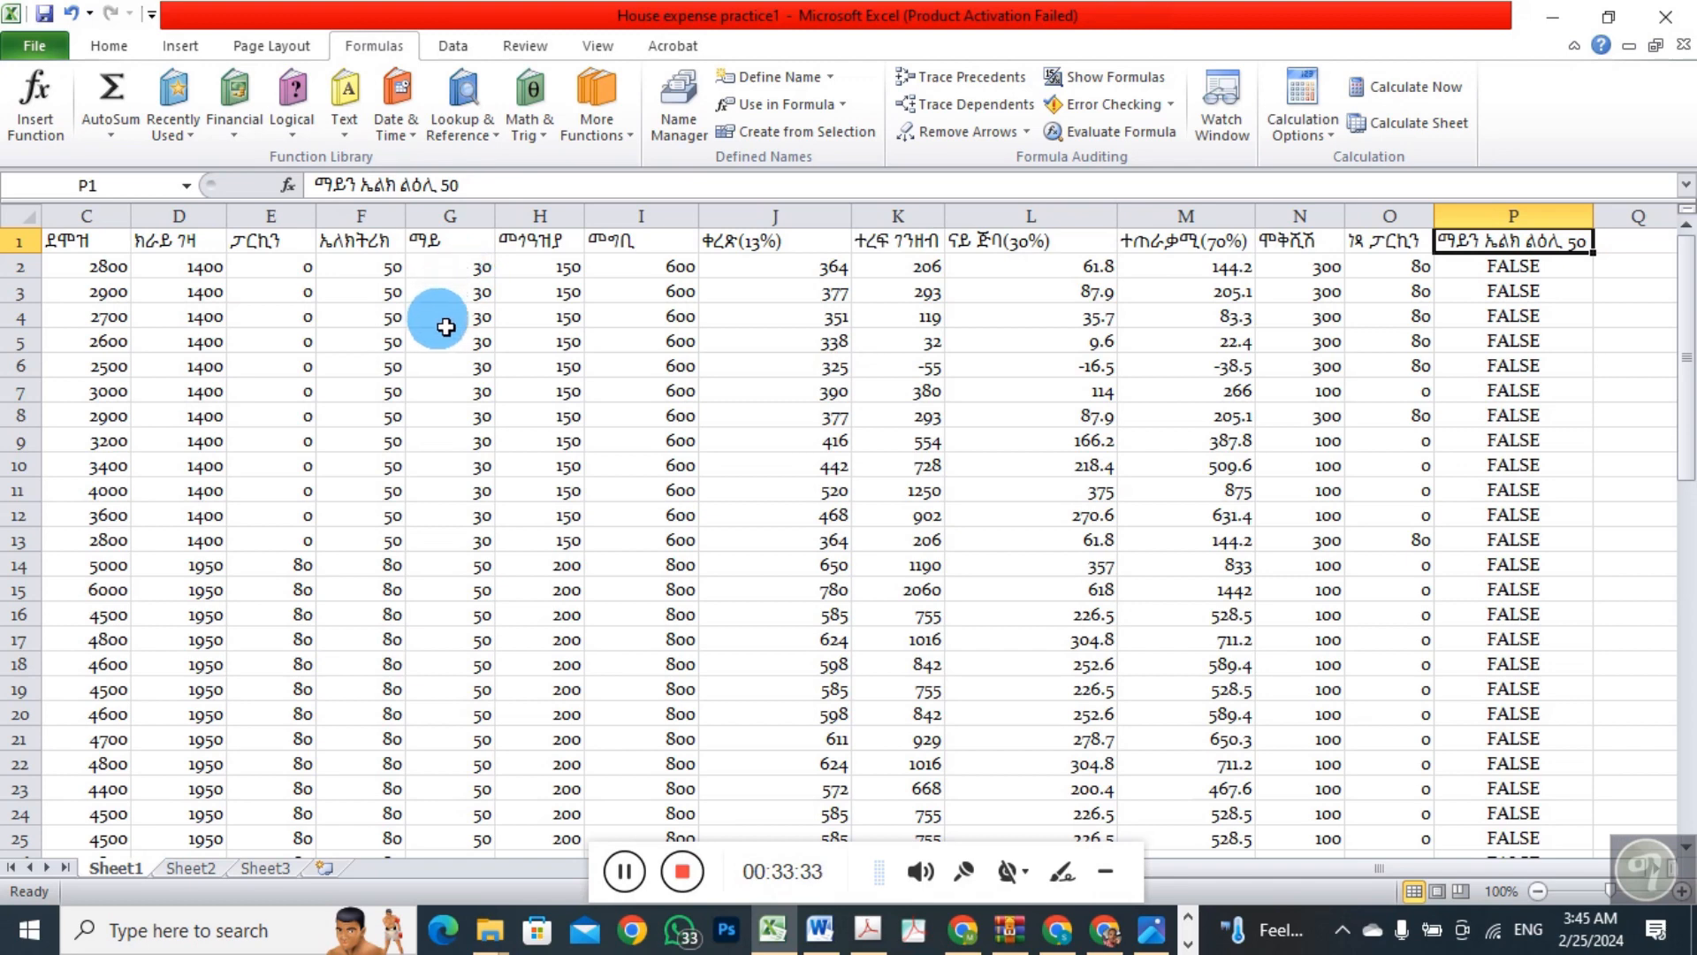
{"action": "left_click", "coordinate": [399, 602]}
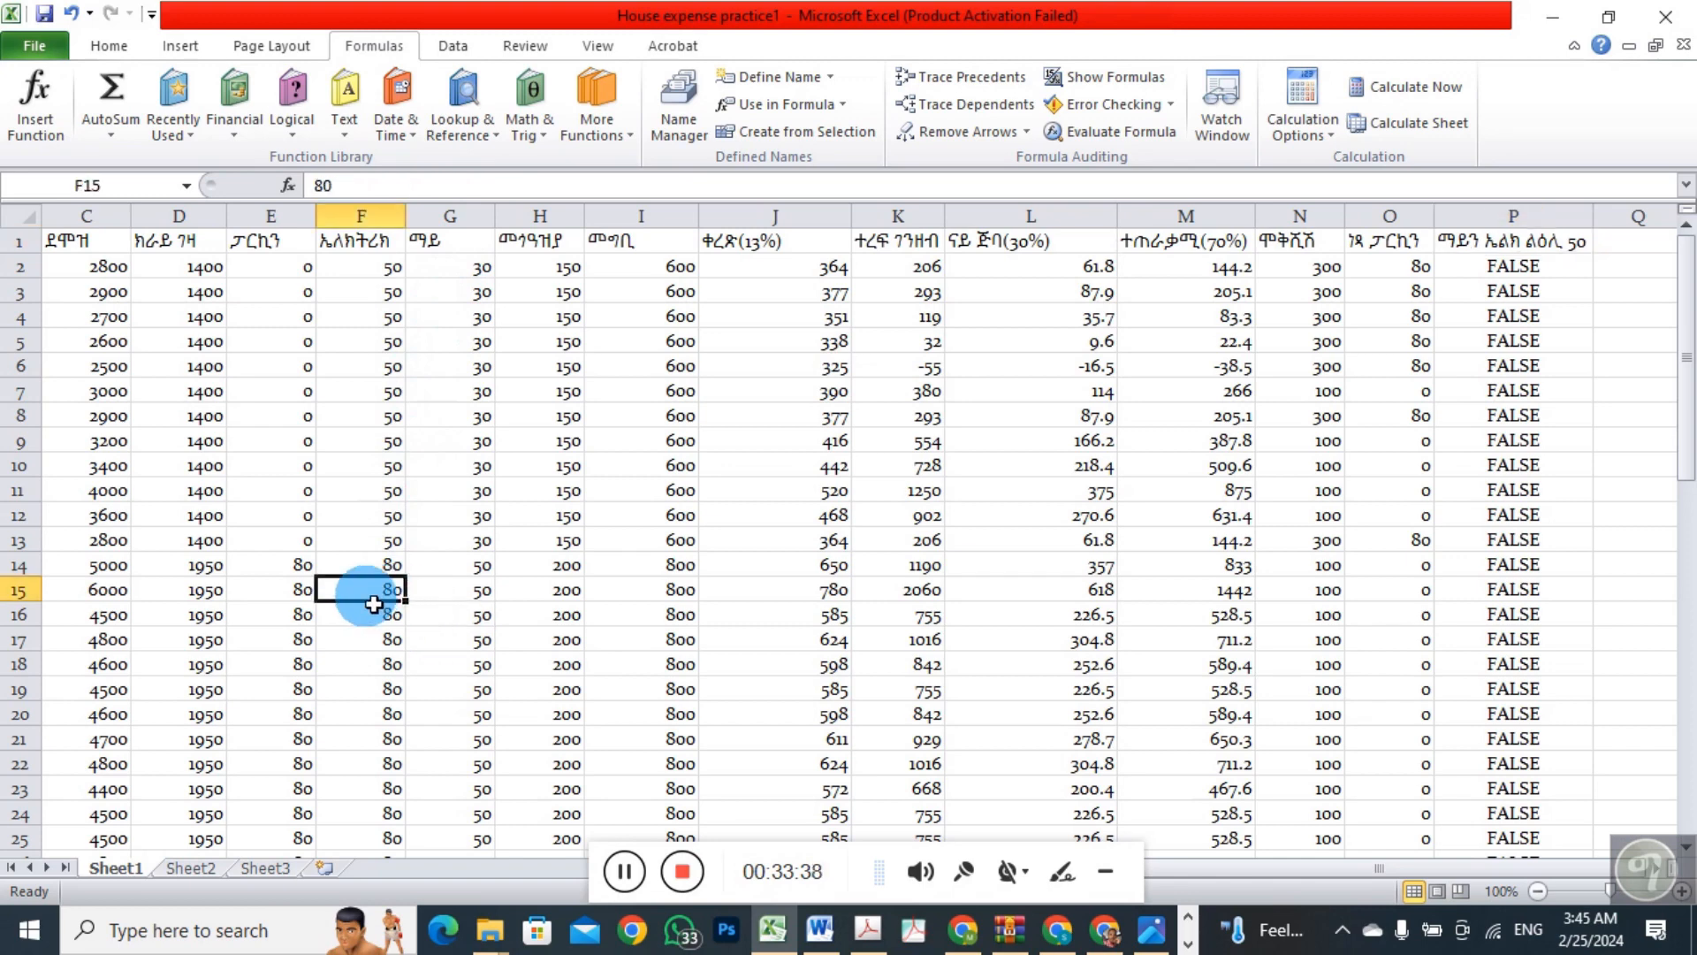
{"action": "left_click", "coordinate": [493, 601]}
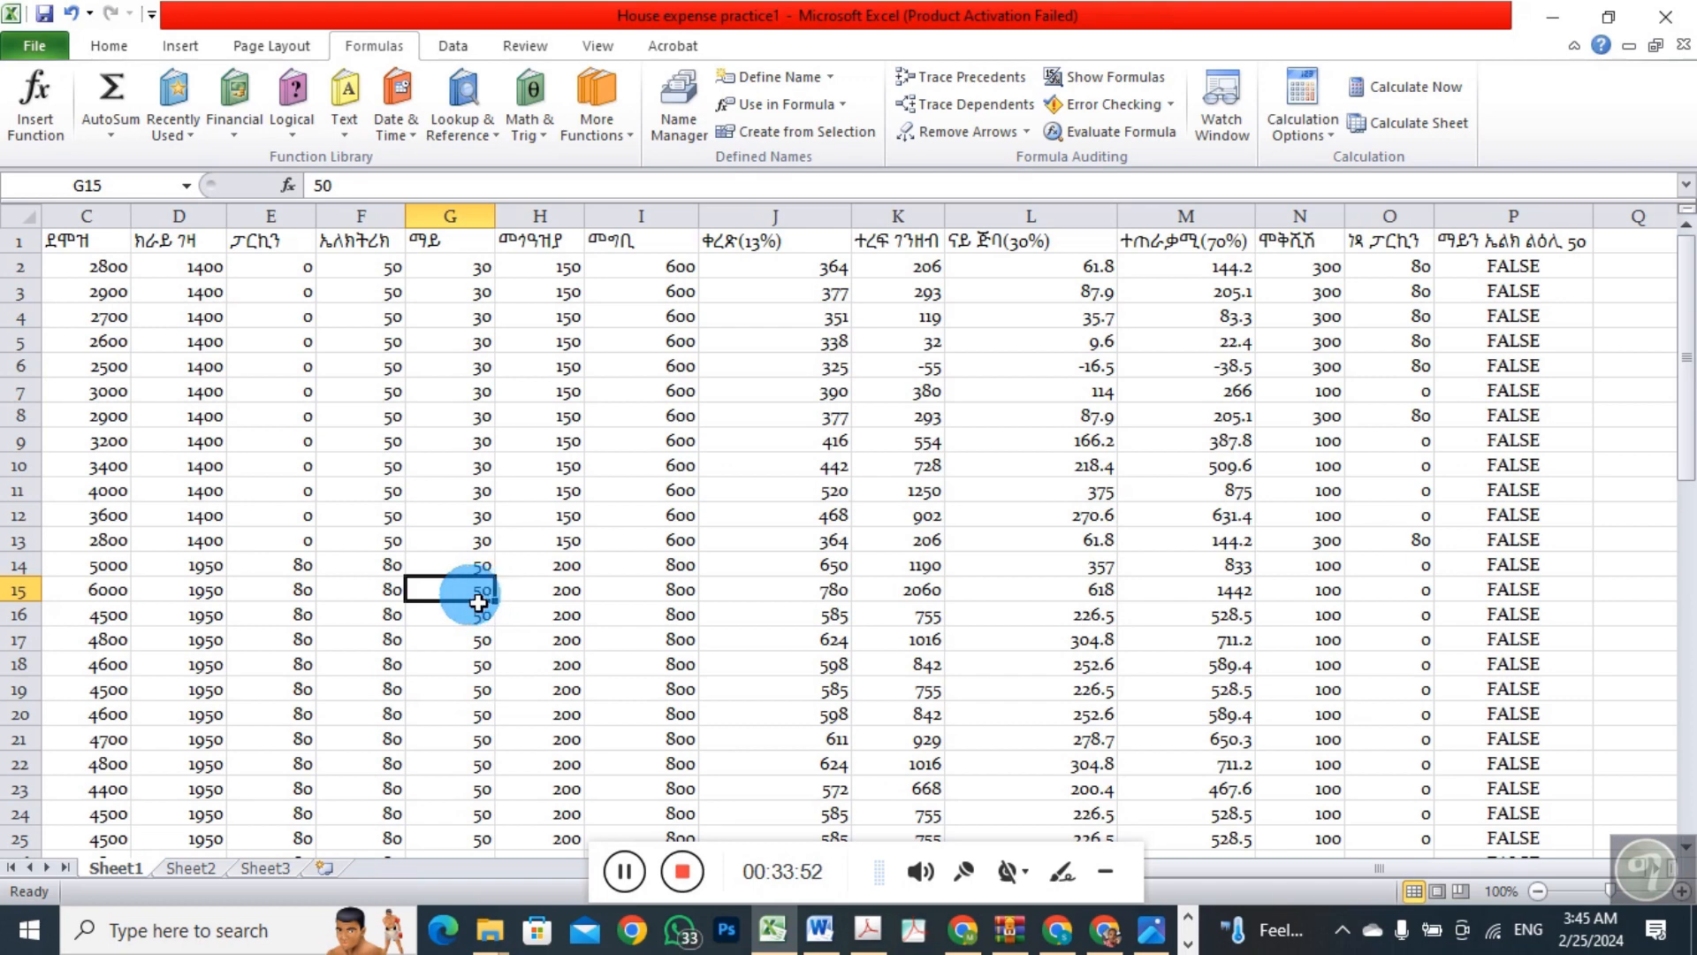
{"action": "key", "text": "Down"}
{"action": "key", "text": "Down"}
{"action": "key", "text": "Down"}
{"action": "key", "text": "Down"}
{"action": "key", "text": "Down"}
{"action": "key", "text": "Down"}
{"action": "key", "text": "Down"}
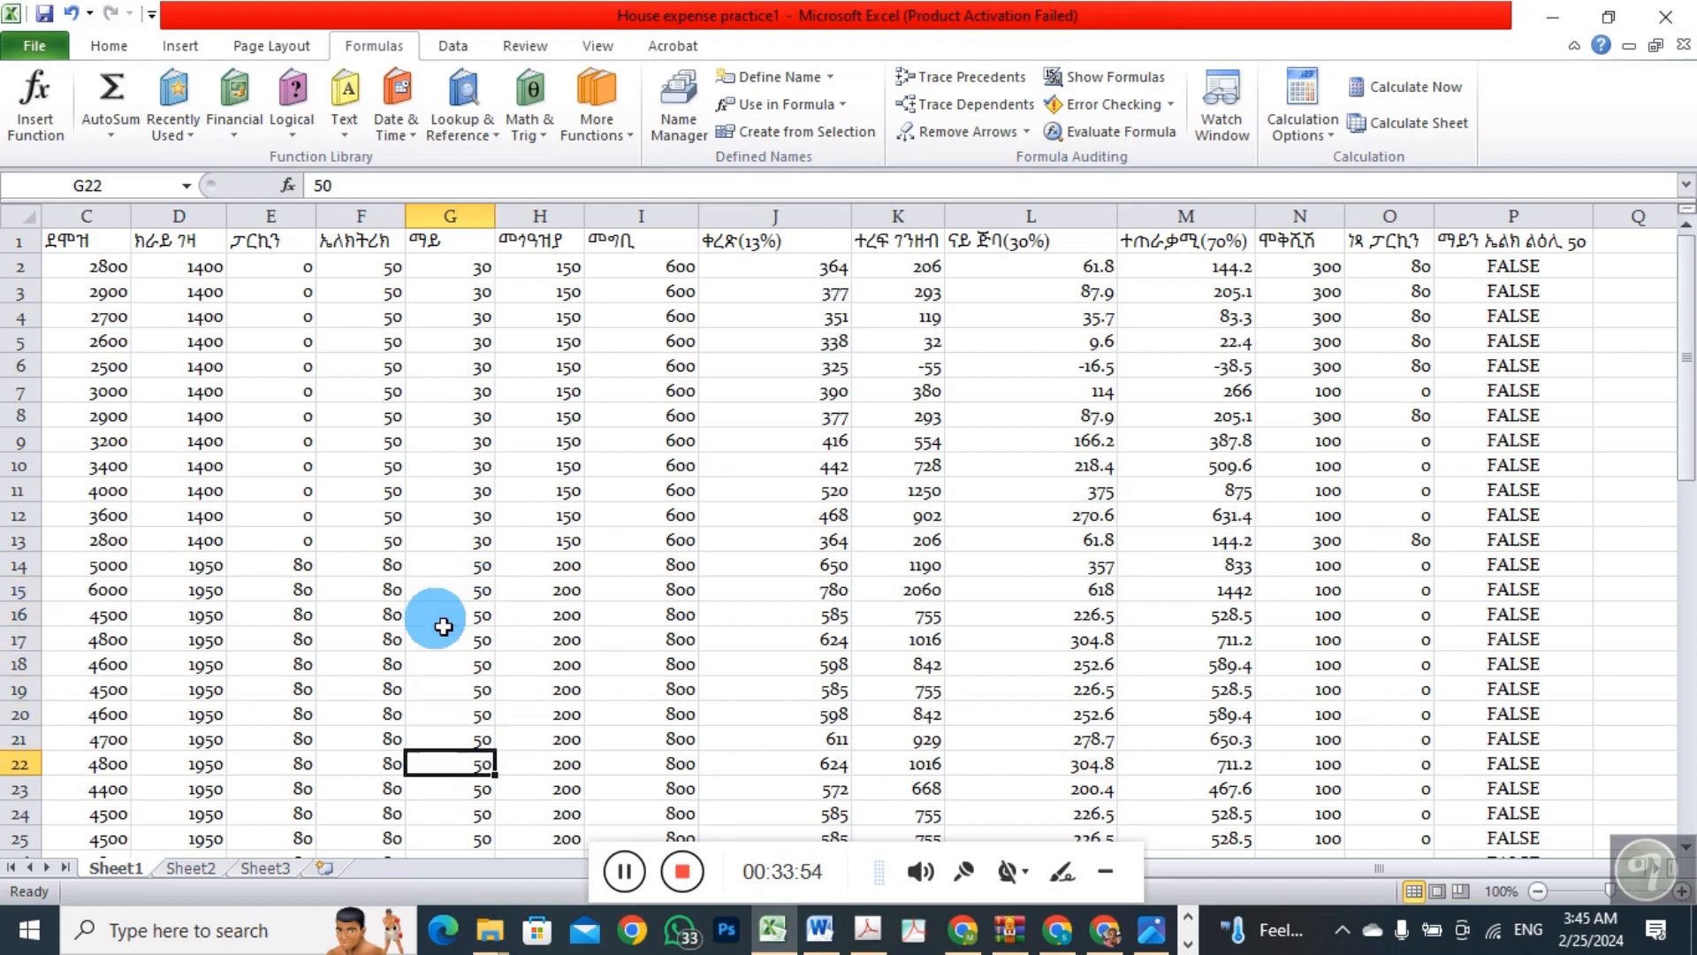
{"action": "key", "text": "Down"}
{"action": "key", "text": "Down"}
{"action": "key", "text": "Down"}
{"action": "key", "text": "Down"}
{"action": "key", "text": "Down"}
{"action": "key", "text": "Down"}
{"action": "key", "text": "Down"}
{"action": "key", "text": "Down"}
{"action": "key", "text": "Down"}
{"action": "key", "text": "Down"}
{"action": "key", "text": "Down"}
{"action": "key", "text": "Down"}
{"action": "key", "text": "Down"}
{"action": "key", "text": "Down"}
{"action": "key", "text": "Down"}
{"action": "key", "text": "Down"}
{"action": "key", "text": "Down"}
{"action": "key", "text": "Down"}
{"action": "key", "text": "Down"}
{"action": "key", "text": "Down"}
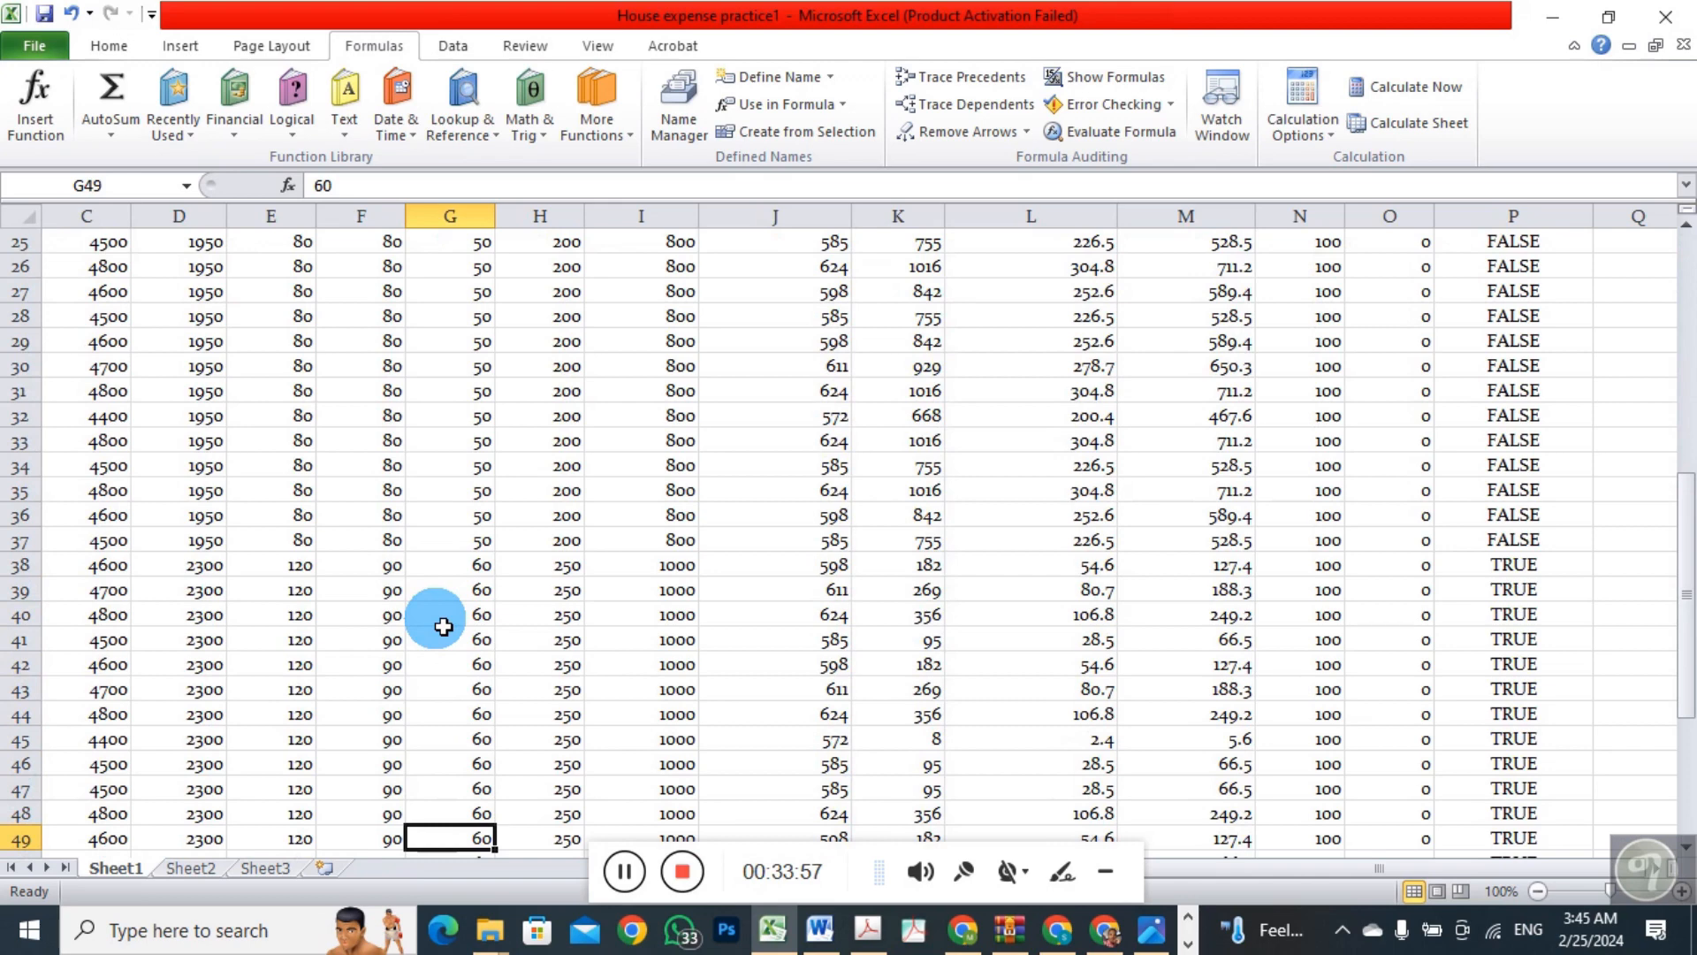
{"action": "left_click", "coordinate": [400, 790]}
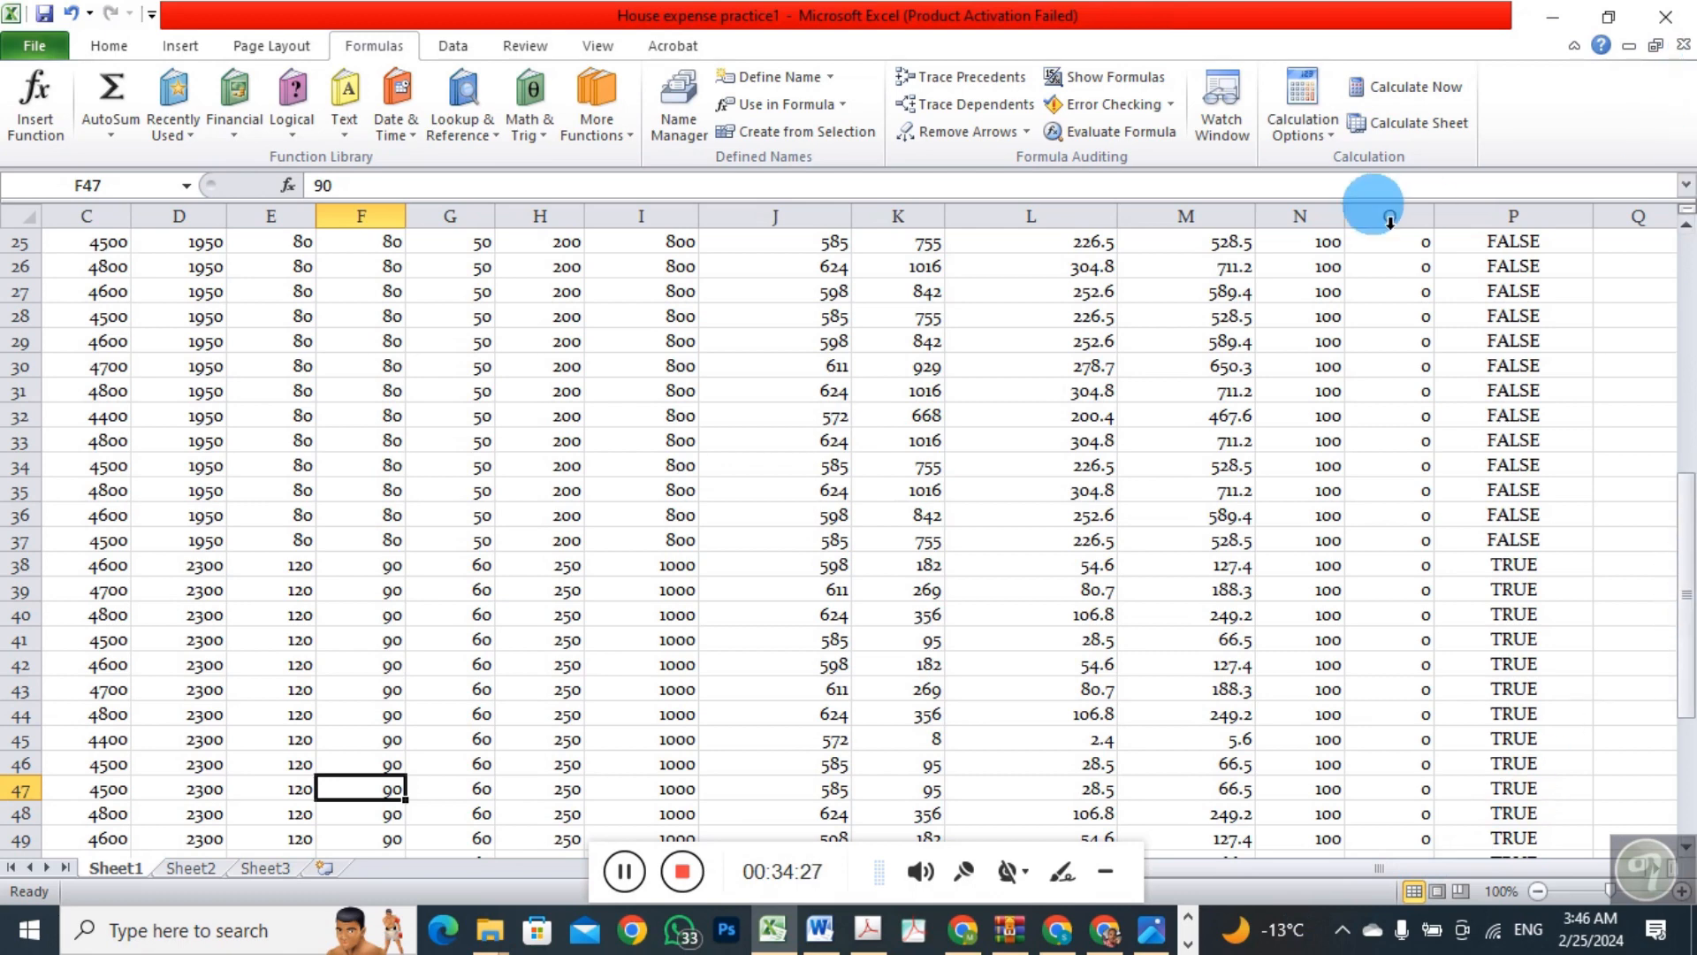
{"action": "left_click", "coordinate": [1555, 316]}
Start an OR function in cell Q2 with F2>50 as its first condition
{"action": "left_click_drag", "start_coordinate": [1690, 522], "coordinate": [1636, 273]}
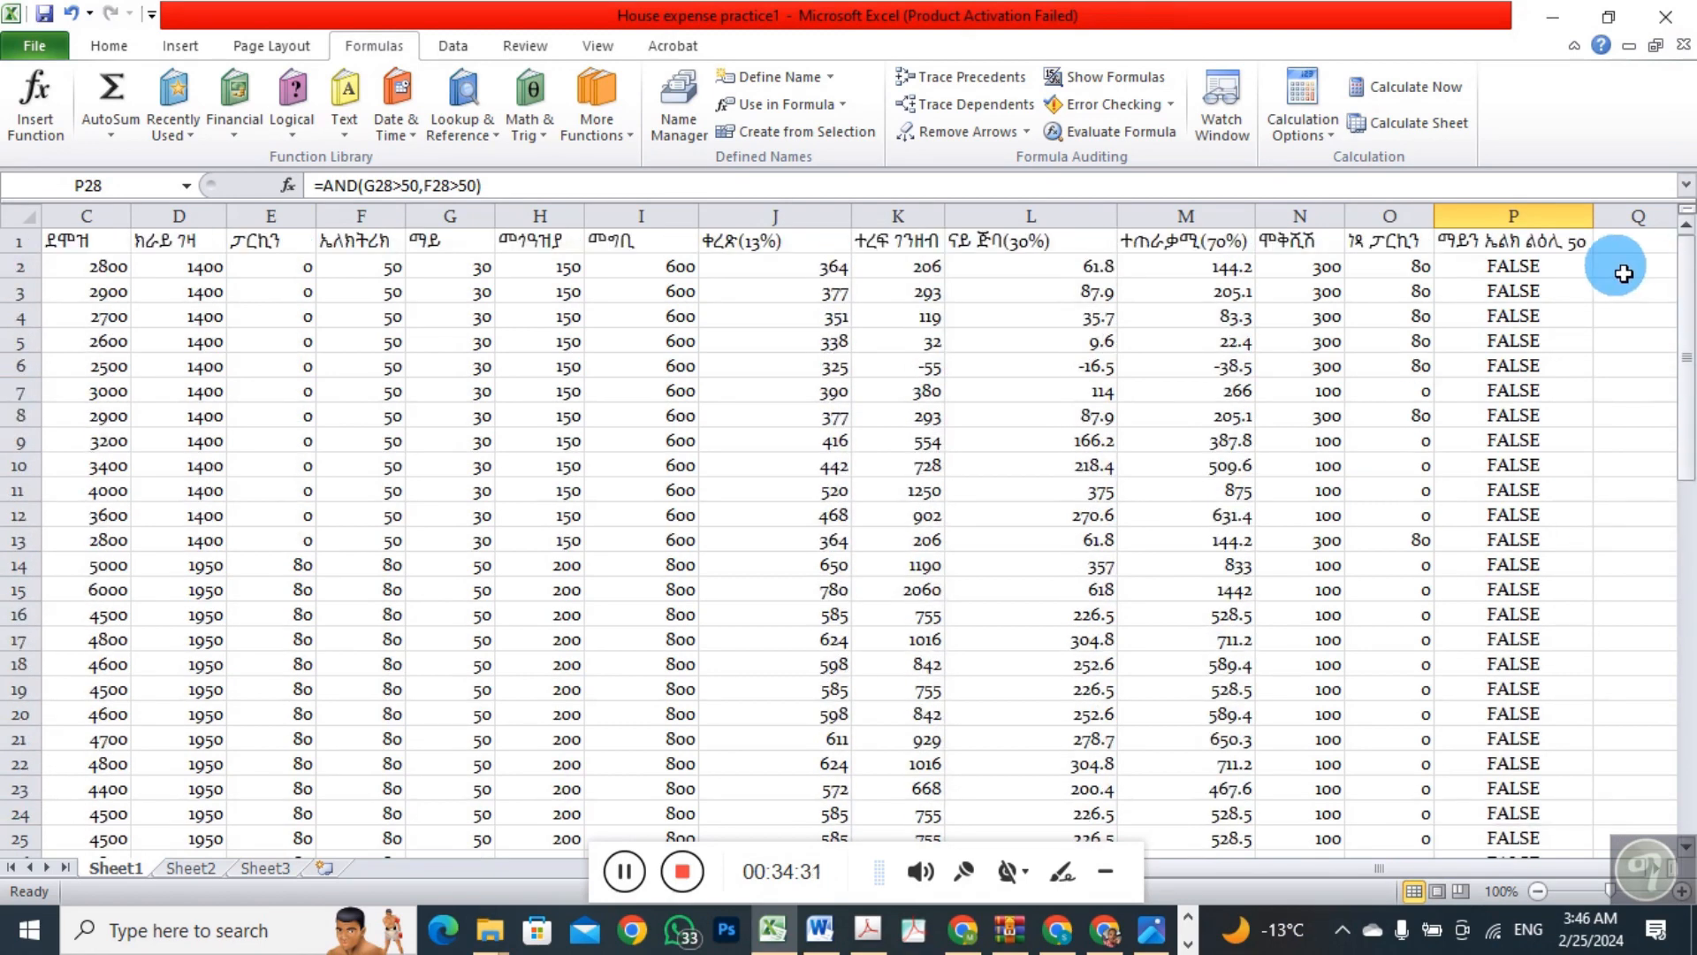
{"action": "left_click", "coordinate": [1625, 280]}
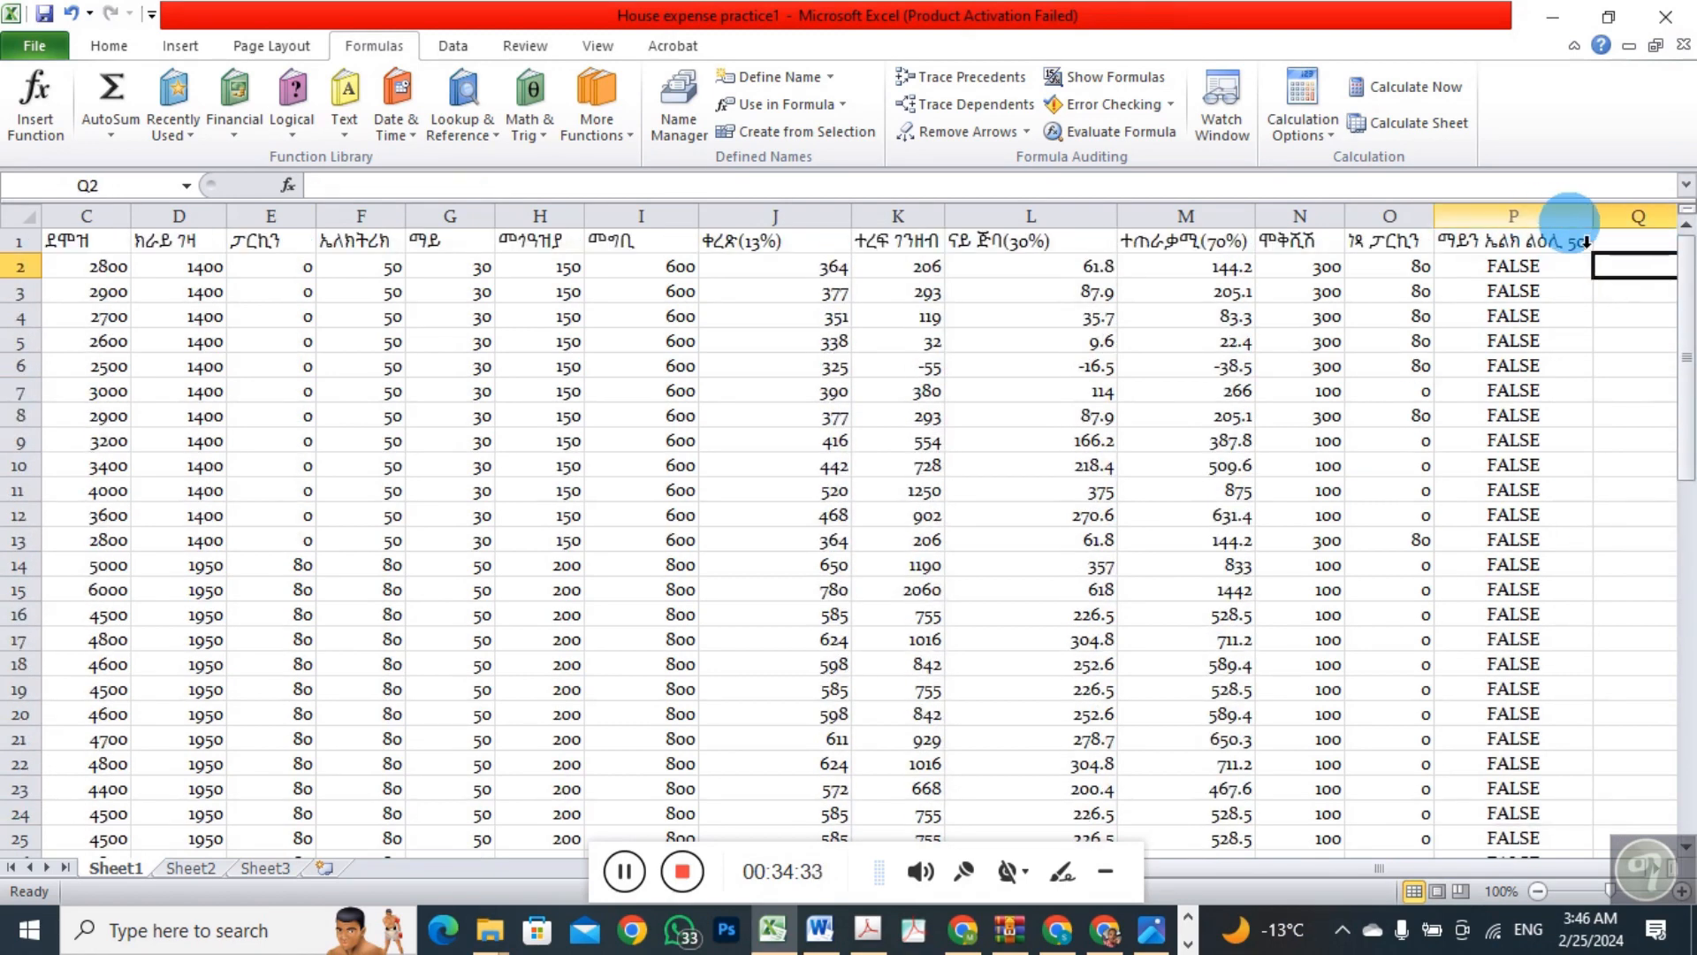
{"action": "left_click", "coordinate": [1602, 229]}
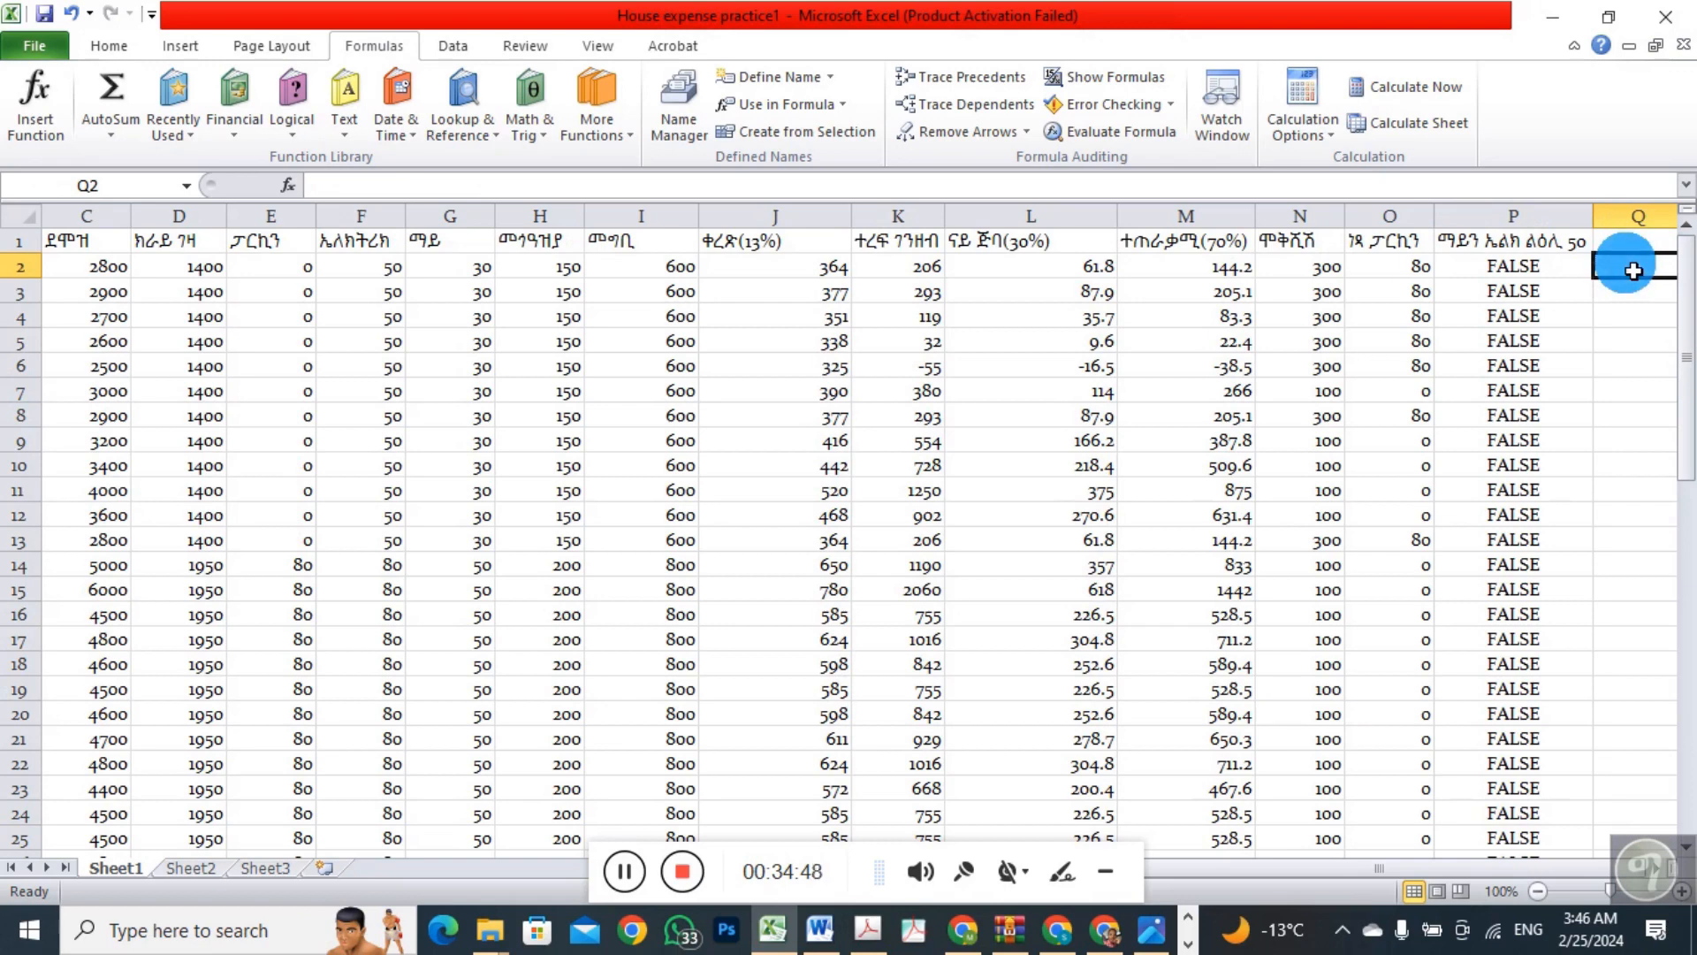
{"action": "left_click", "coordinate": [1514, 265]}
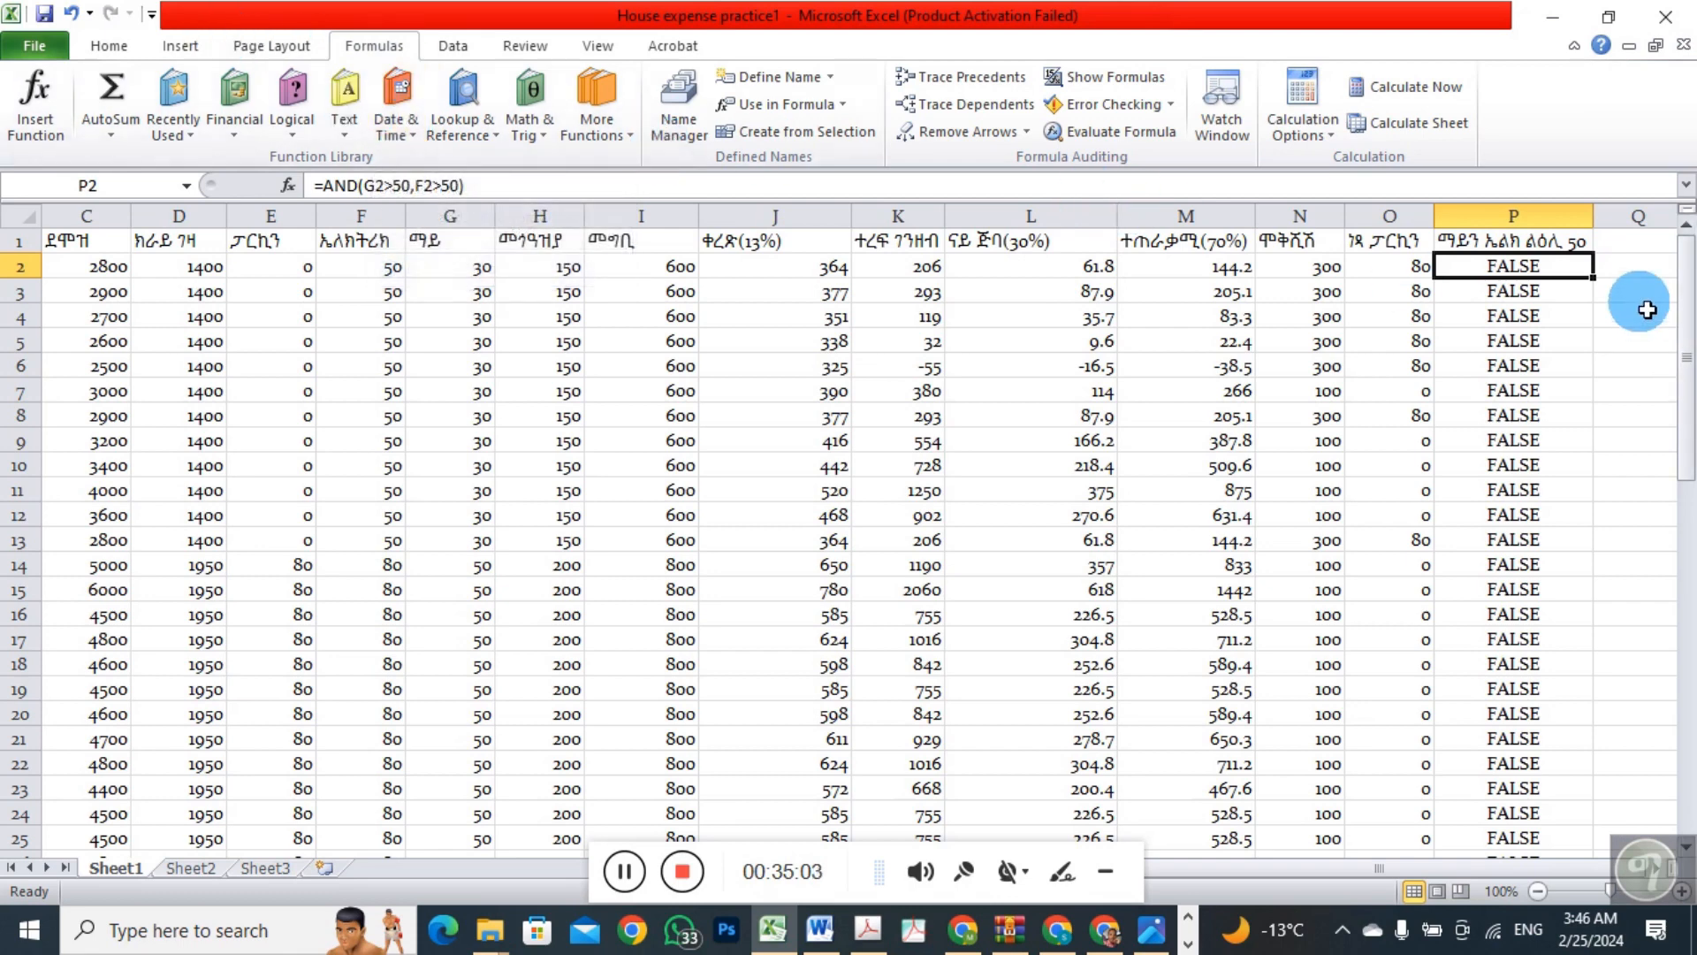
{"action": "left_click", "coordinate": [1643, 275]}
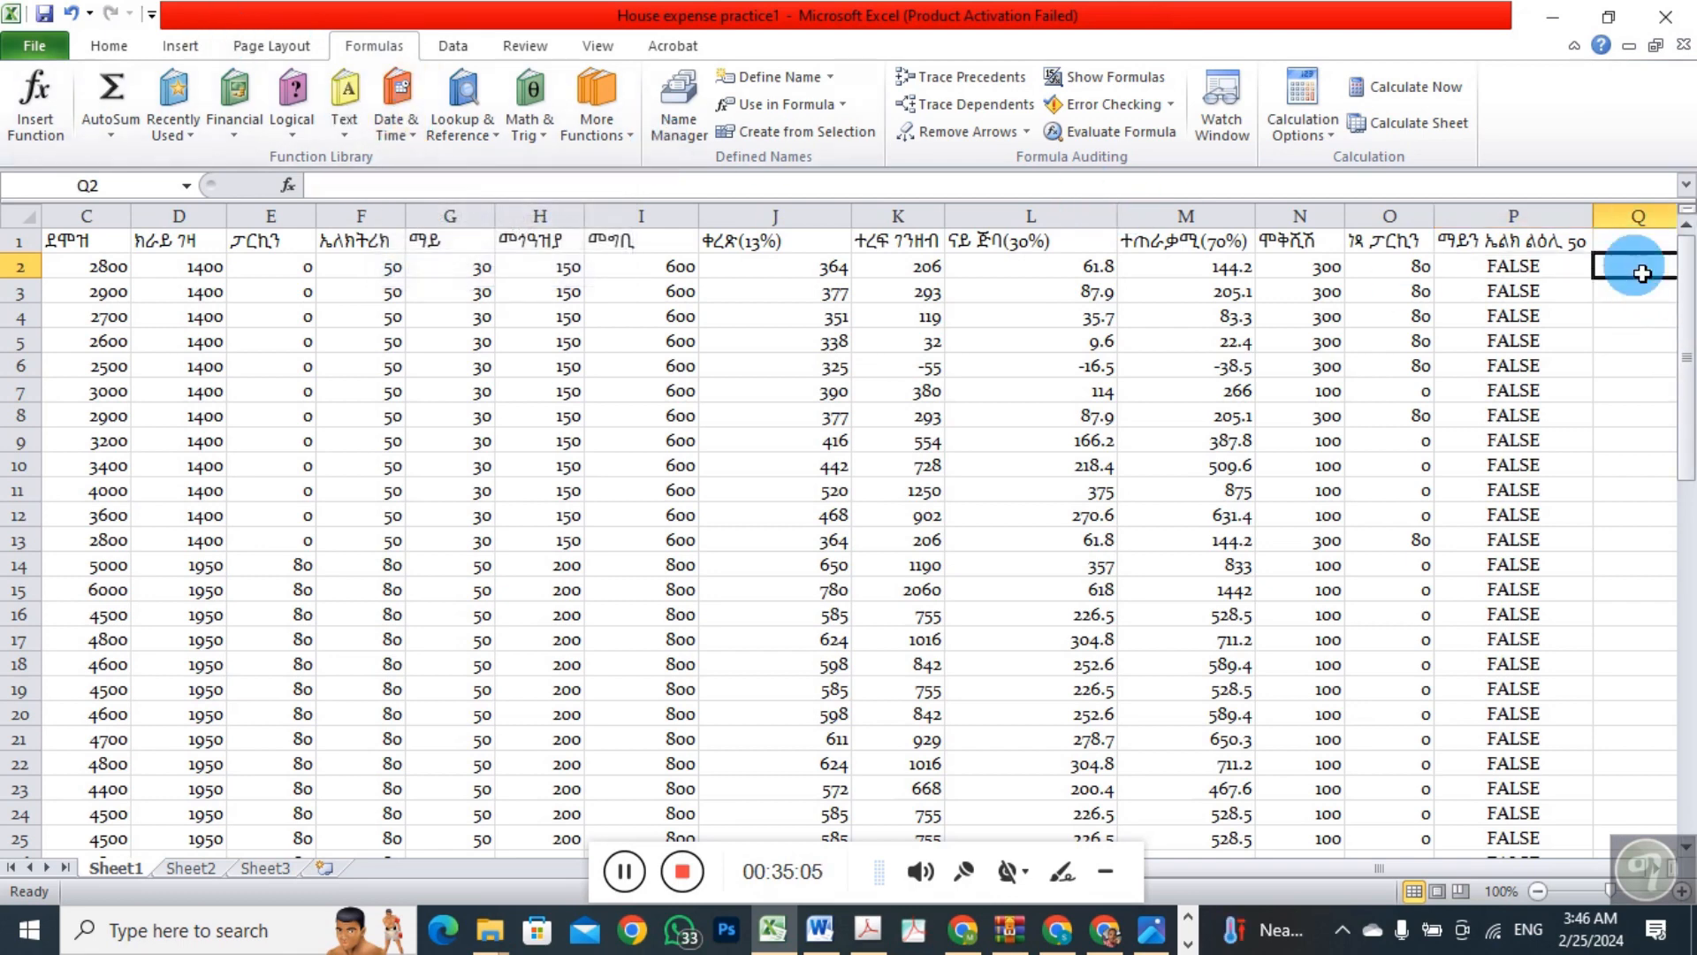
{"action": "left_click", "coordinate": [293, 131]}
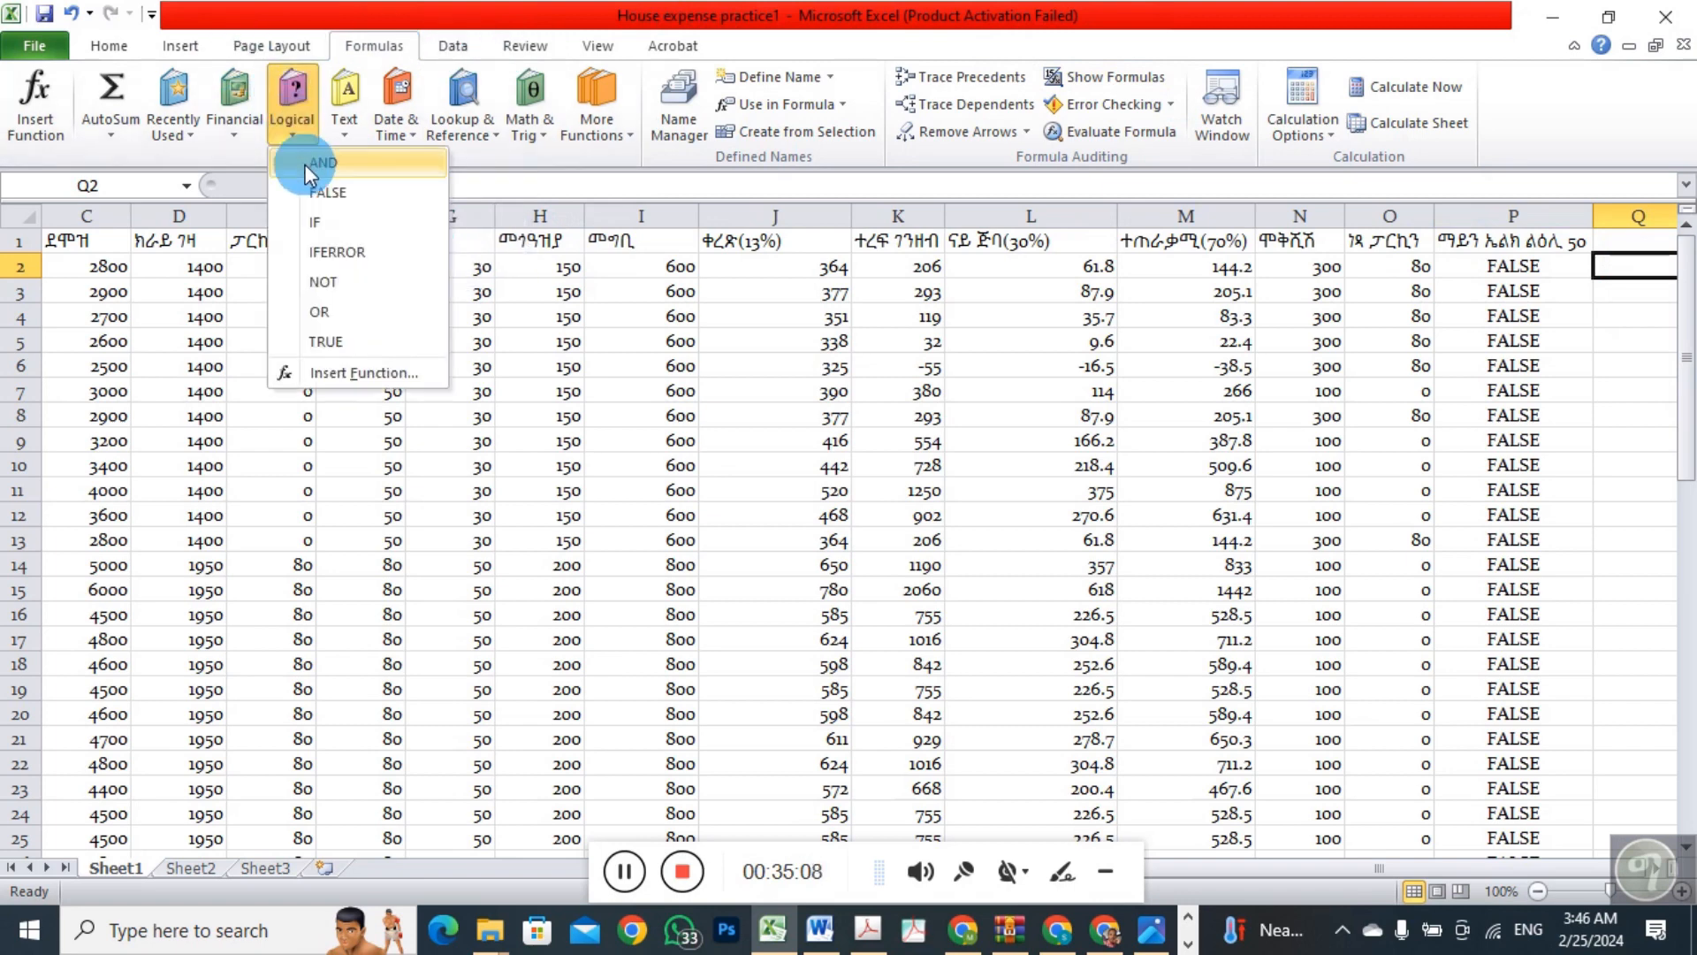
{"action": "left_click", "coordinate": [327, 311]}
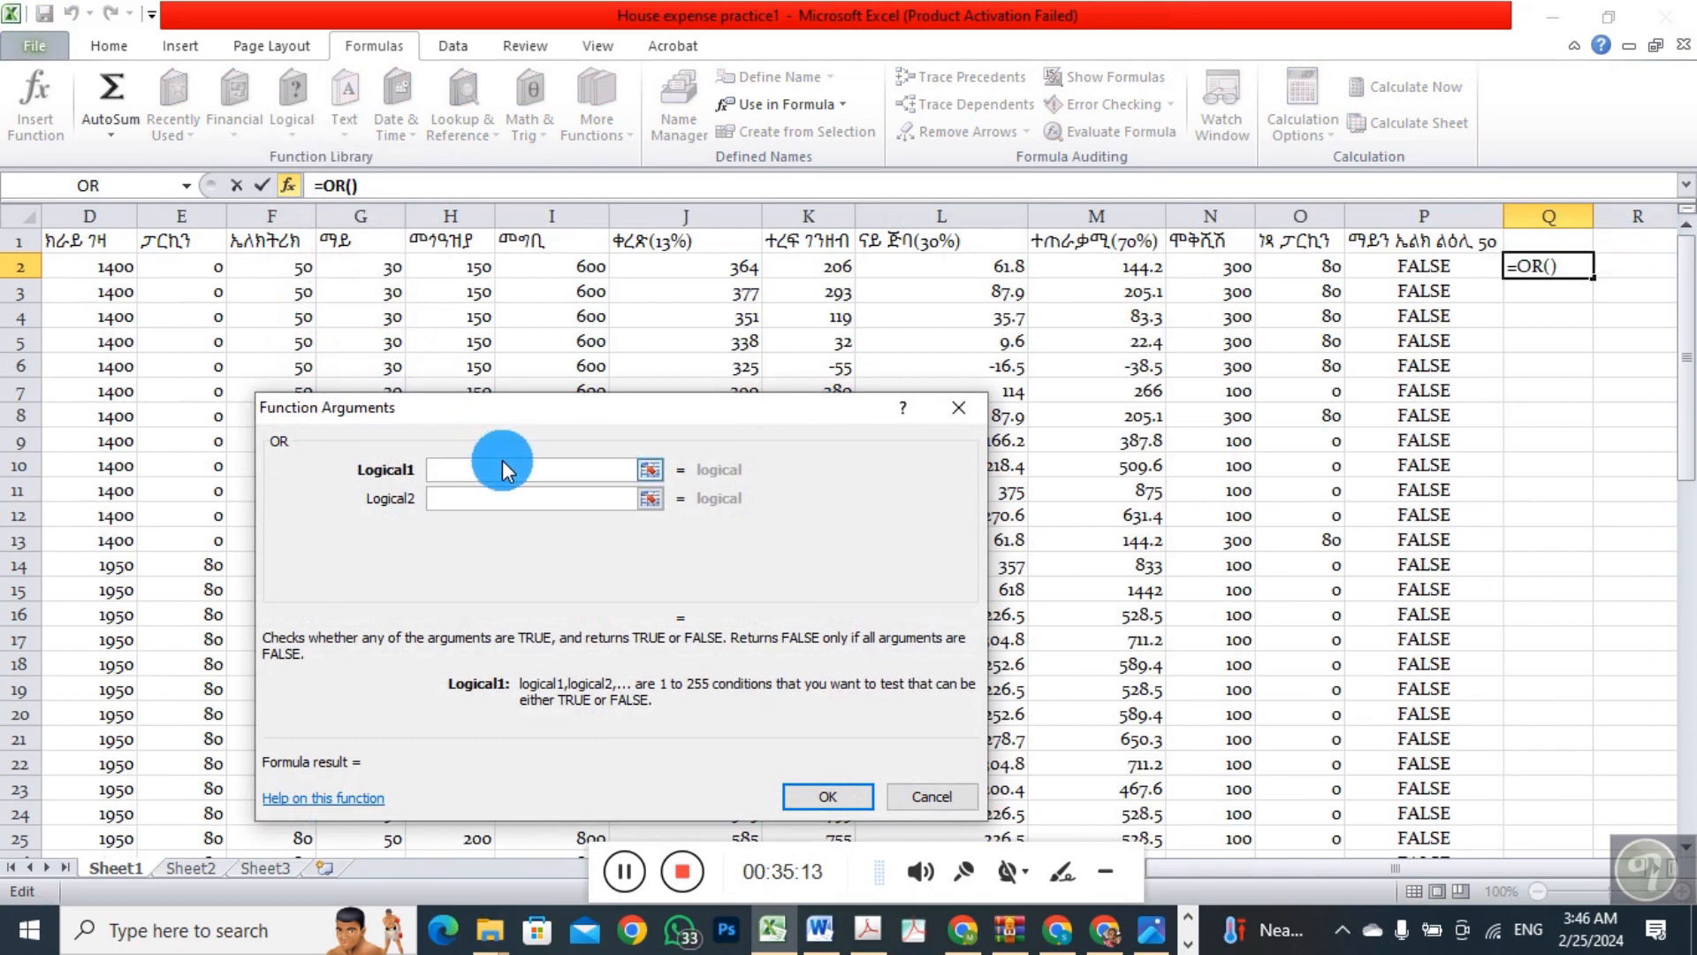
{"action": "left_click", "coordinate": [283, 278]}
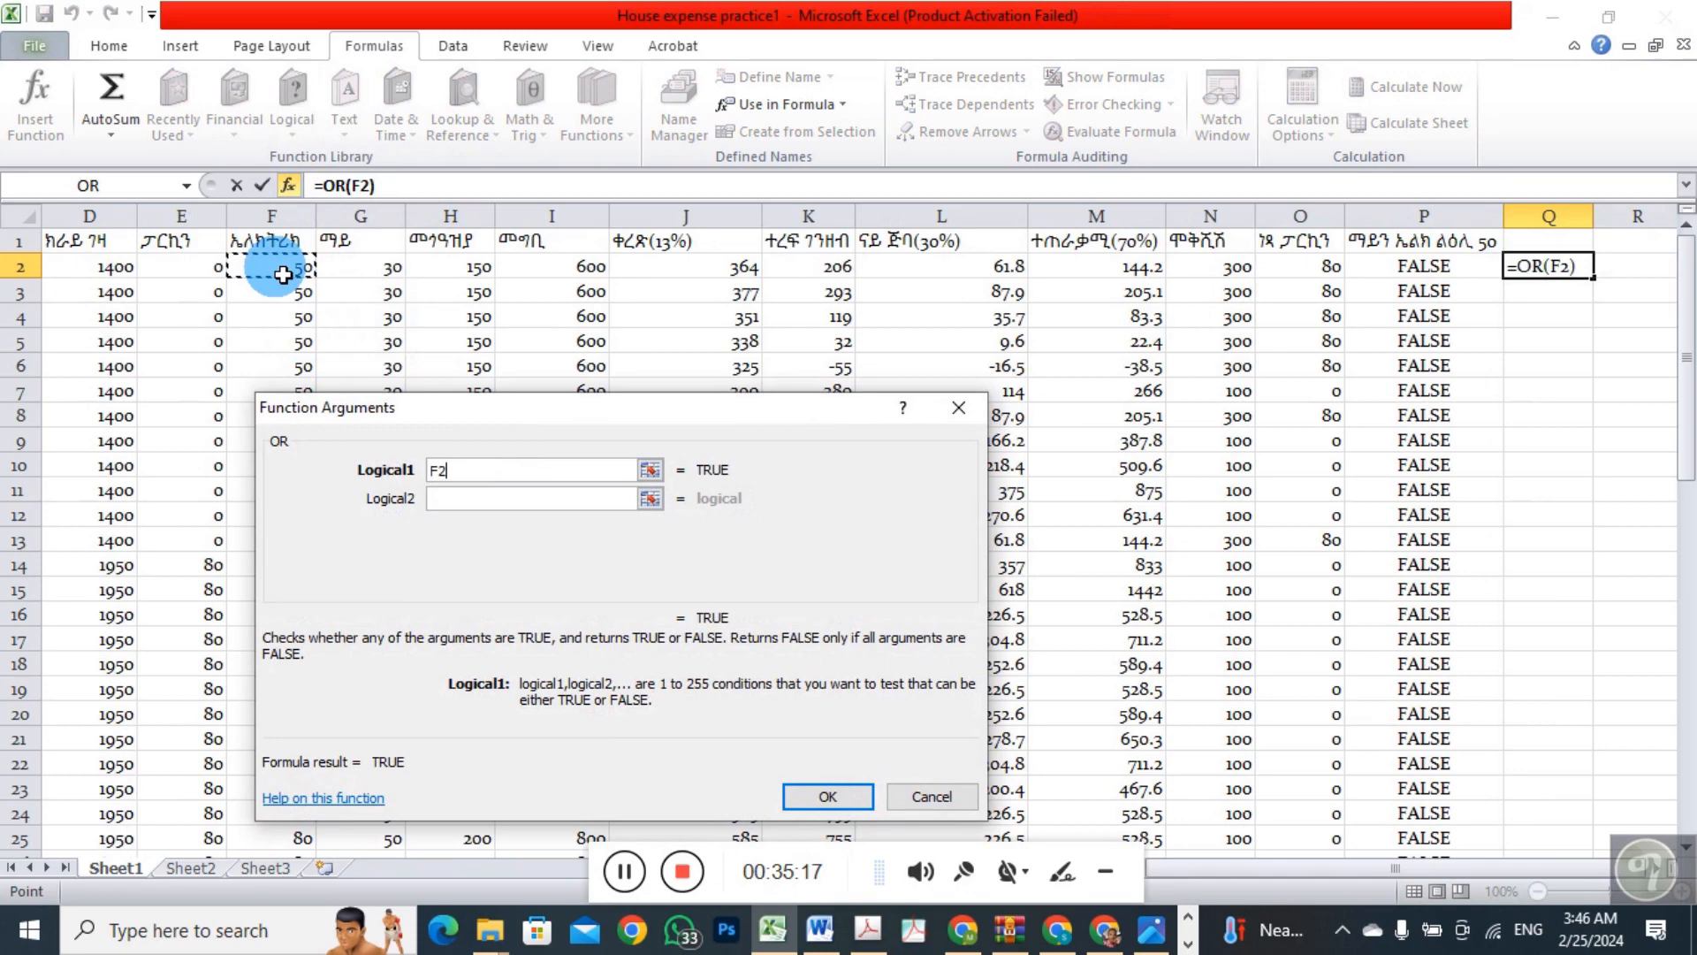
{"action": "type", "text": ">"}
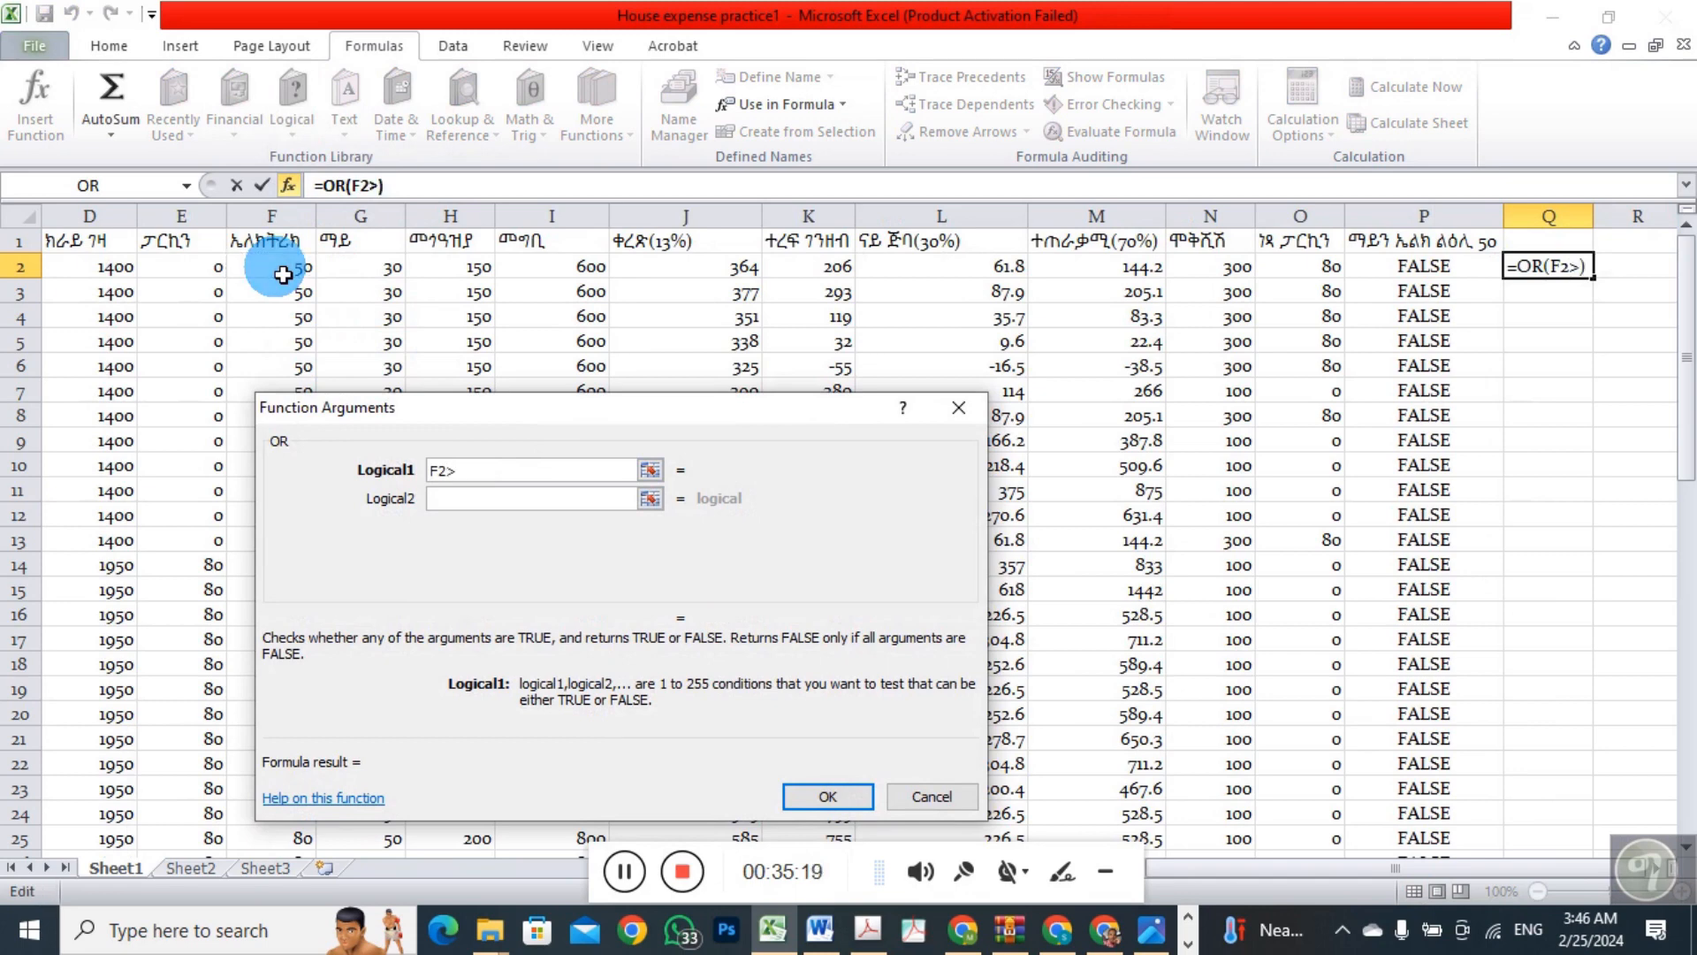
{"action": "type", "text": "50"}
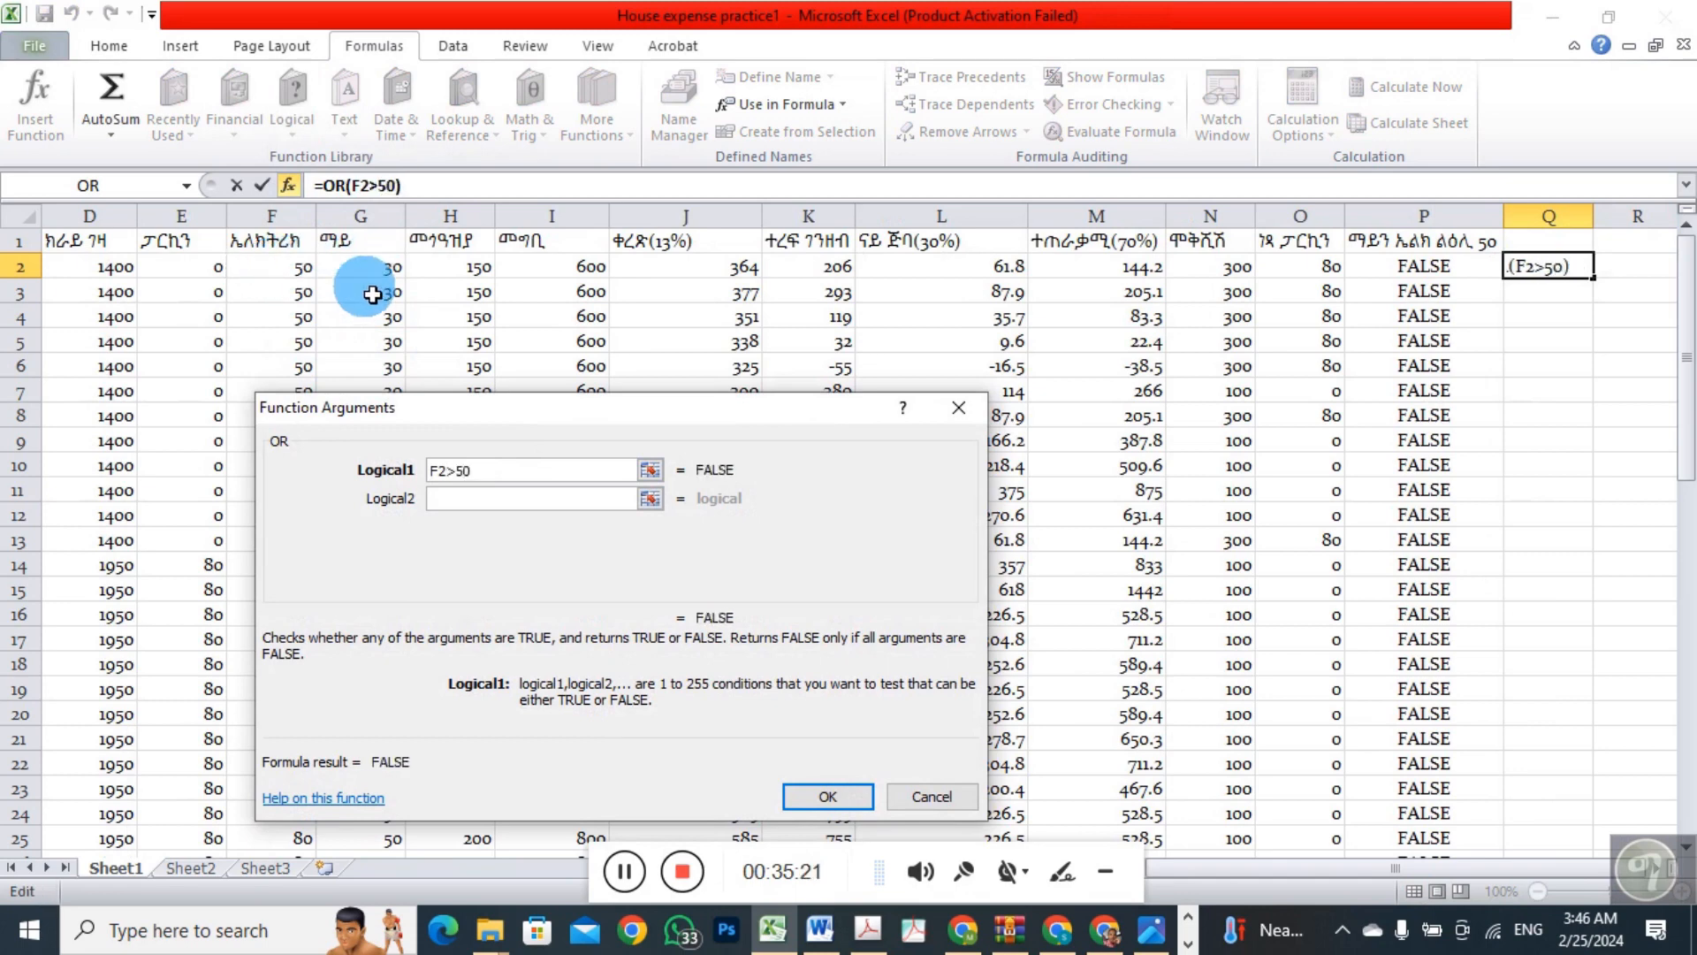
Add G2>50 as the second condition of the OR function and complete the formula in Q2
{"action": "left_click", "coordinate": [442, 500]}
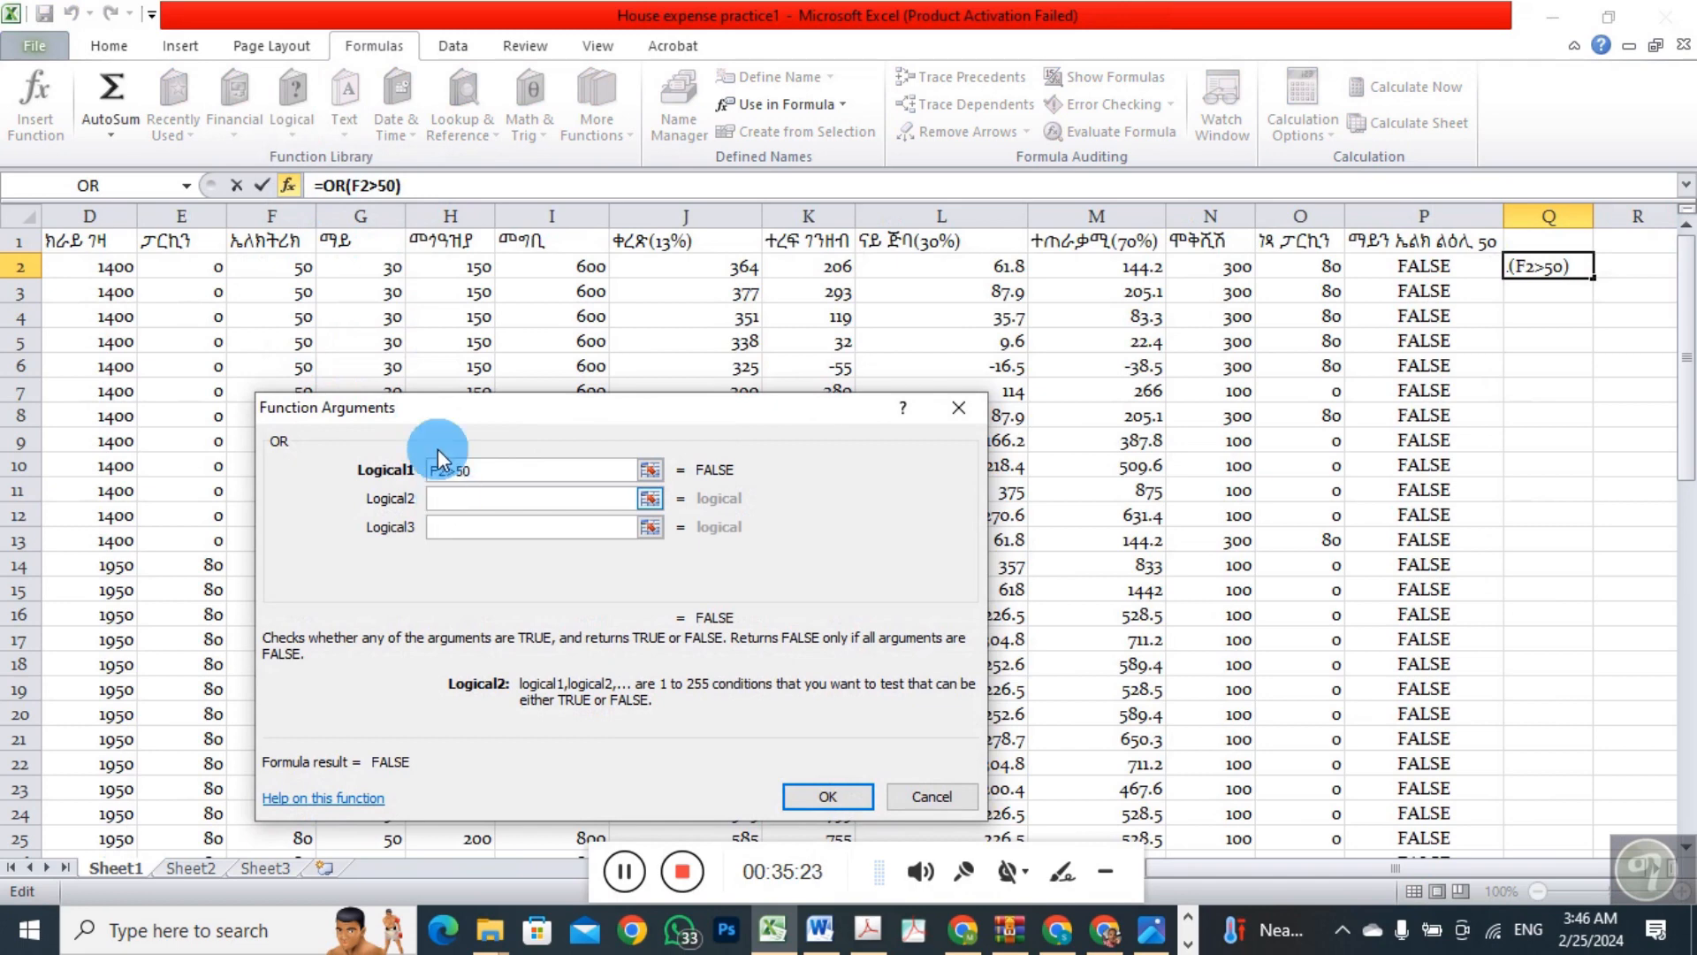
{"action": "left_click", "coordinate": [389, 273]}
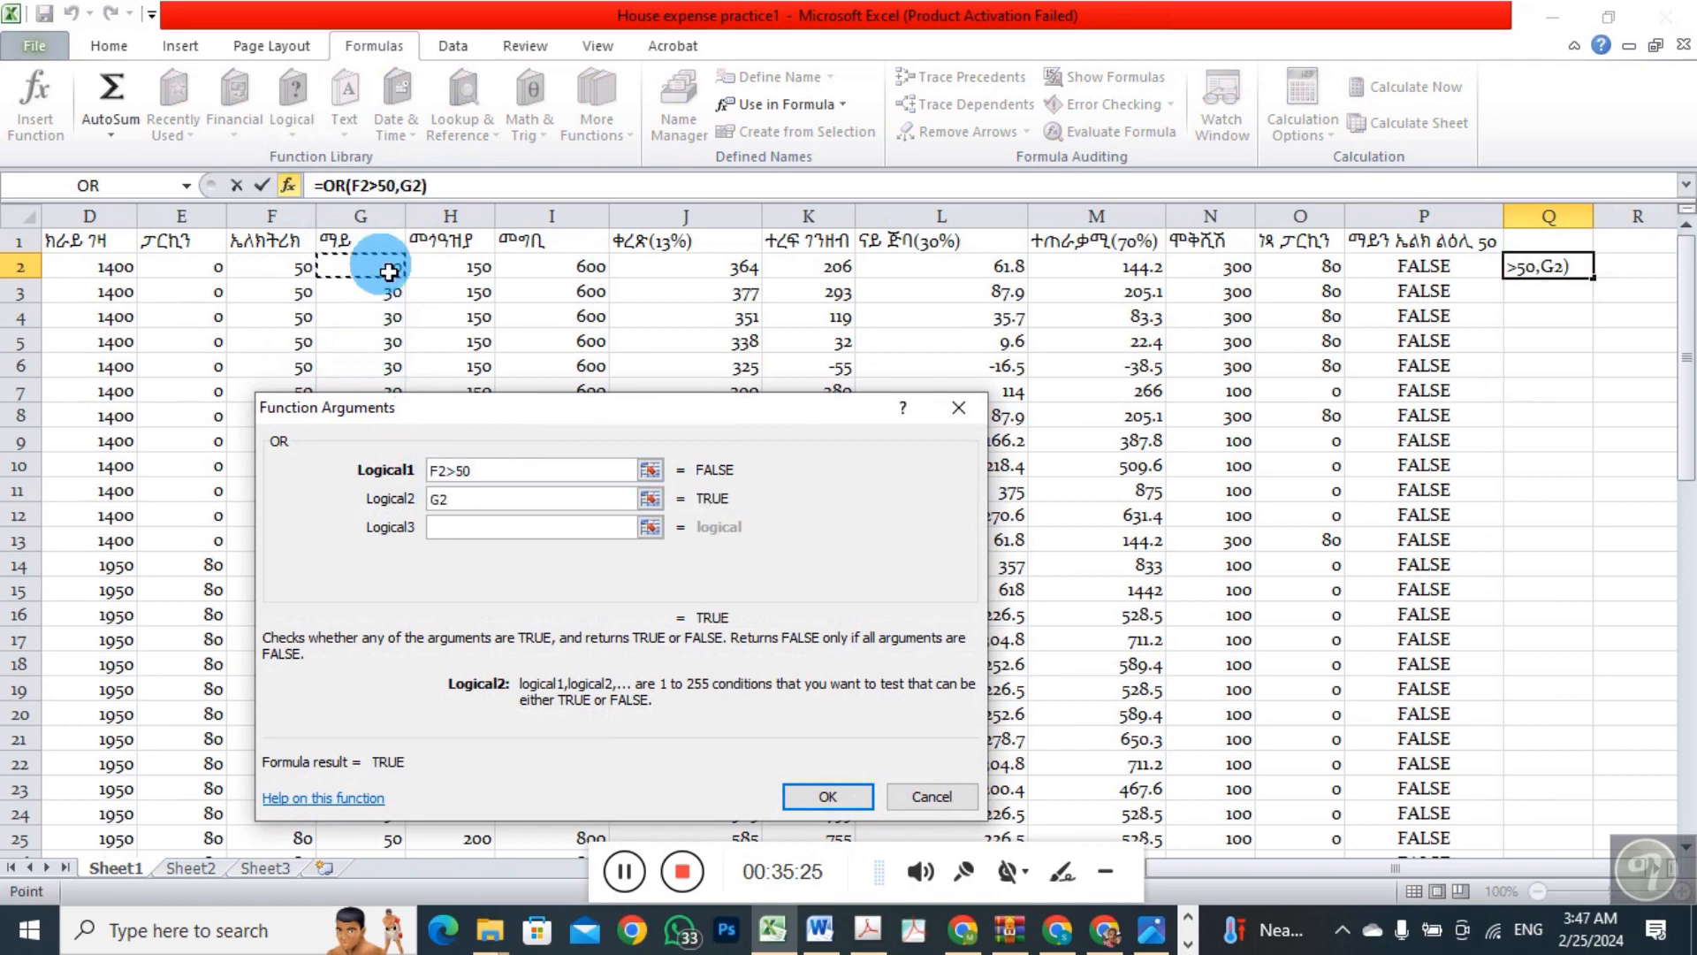
{"action": "type", "text": ">50"}
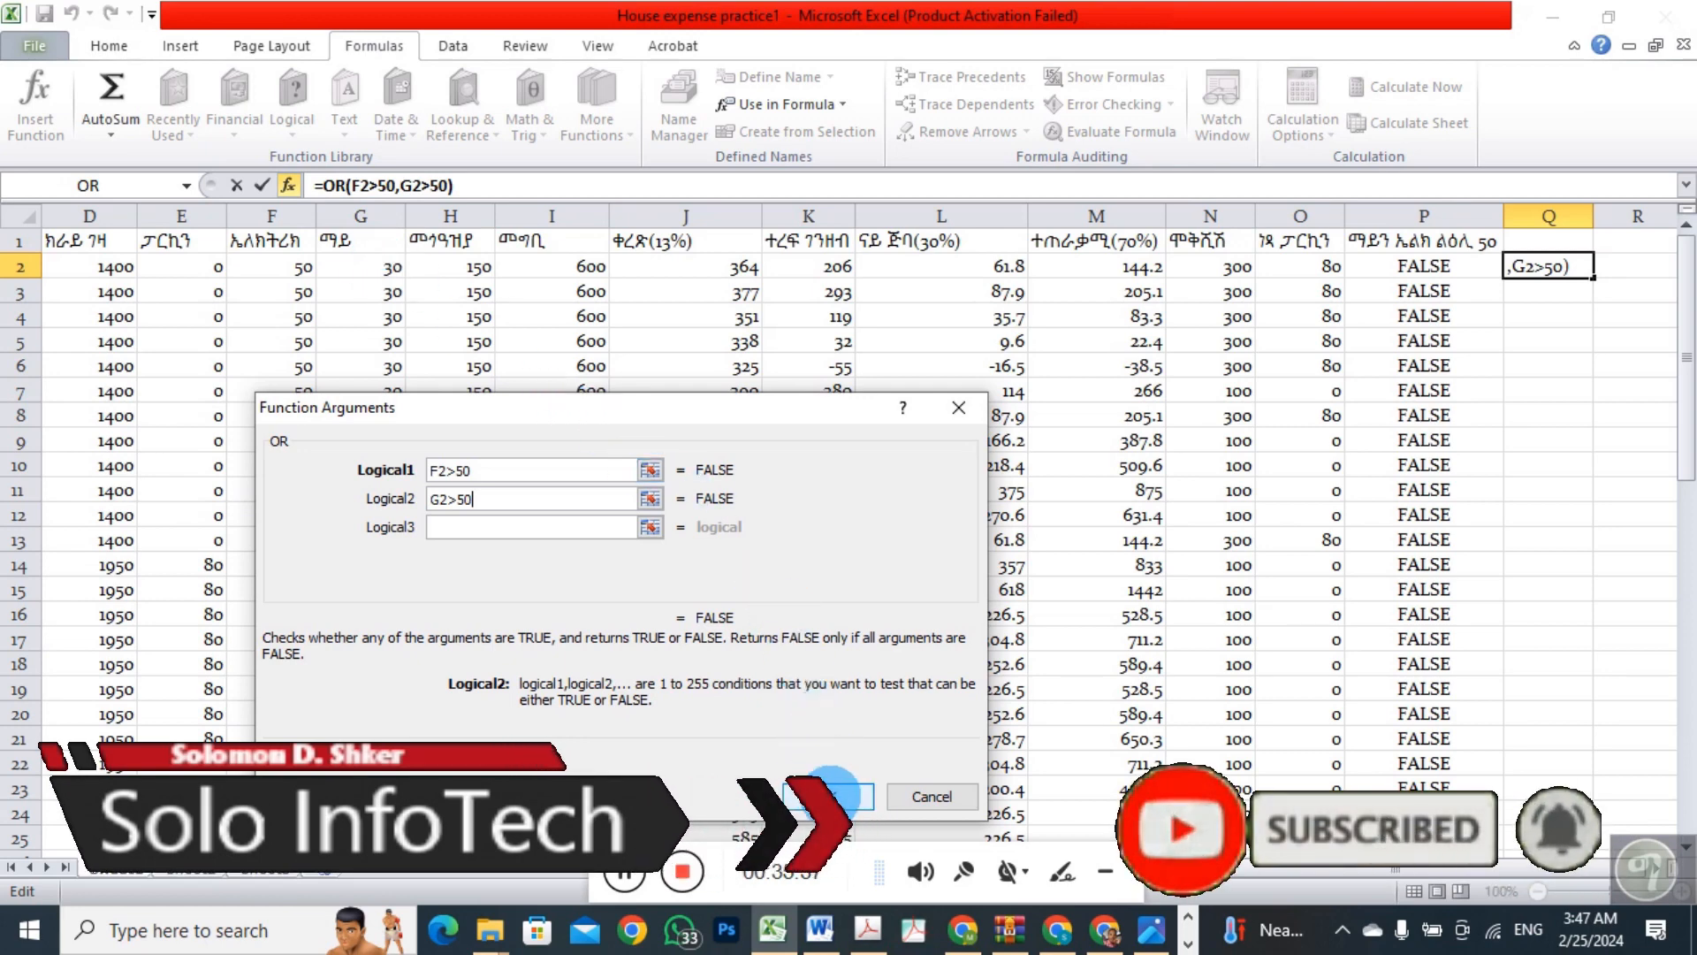
{"action": "left_click", "coordinate": [836, 798]}
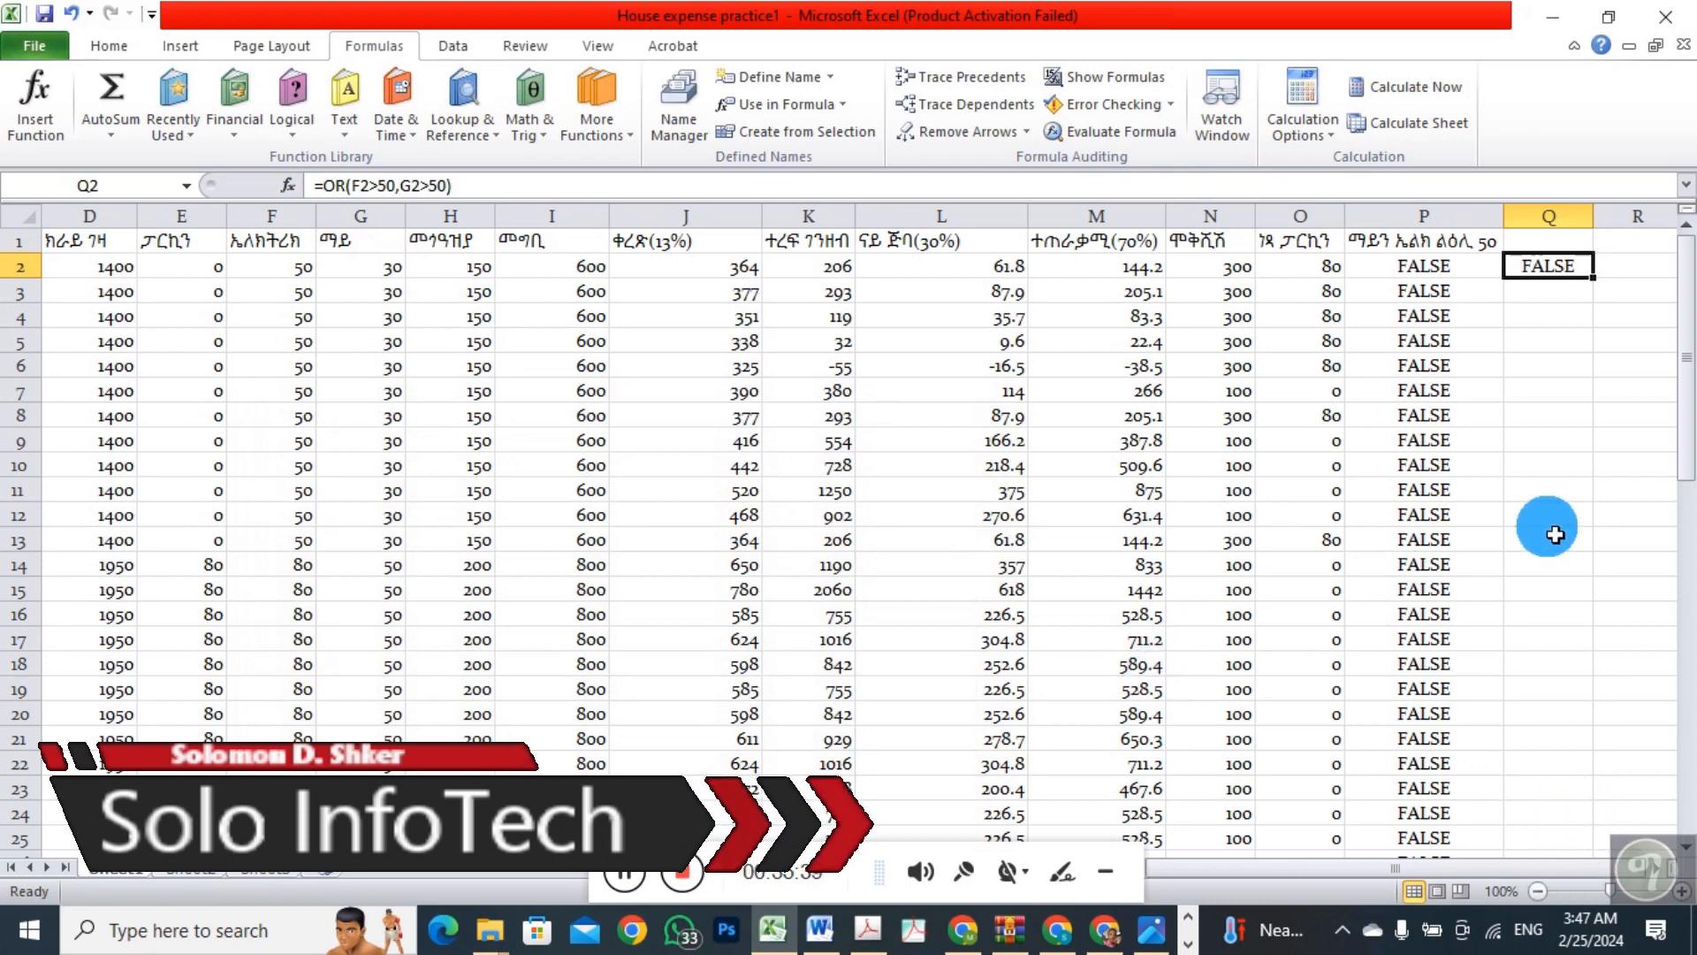
Fill the OR formula from Q2 down through row 61
{"action": "left_click_drag", "start_coordinate": [1595, 279], "coordinate": [1593, 679]}
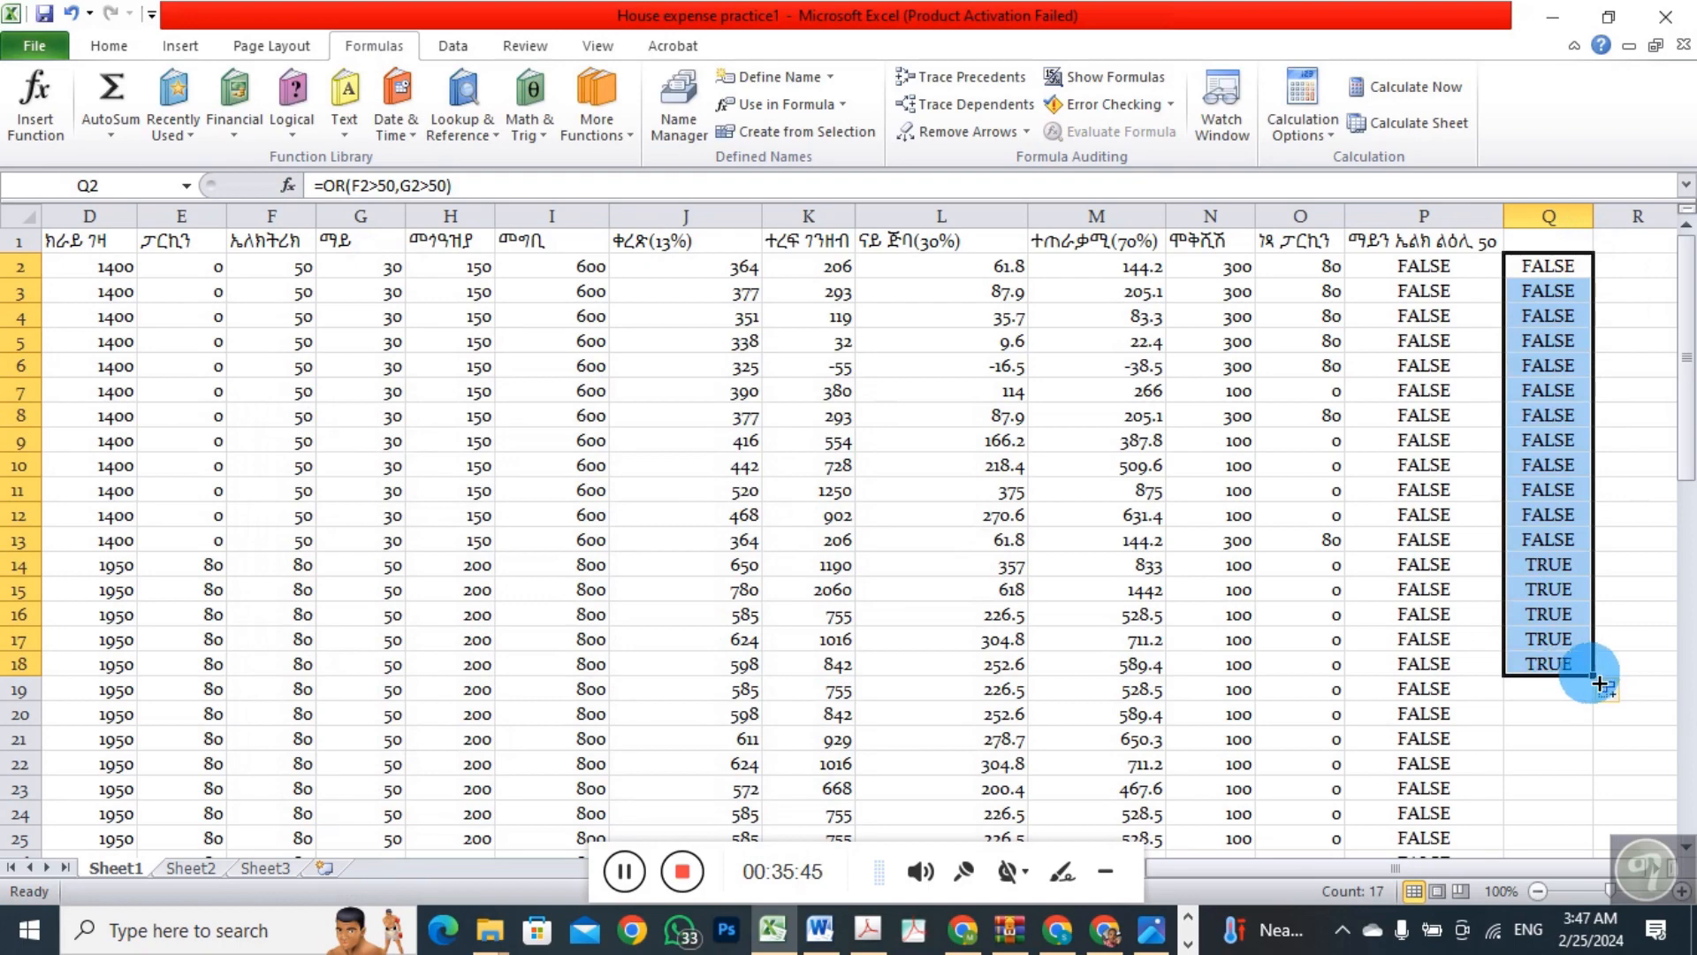
{"action": "left_click_drag", "start_coordinate": [1595, 679], "coordinate": [1576, 917]}
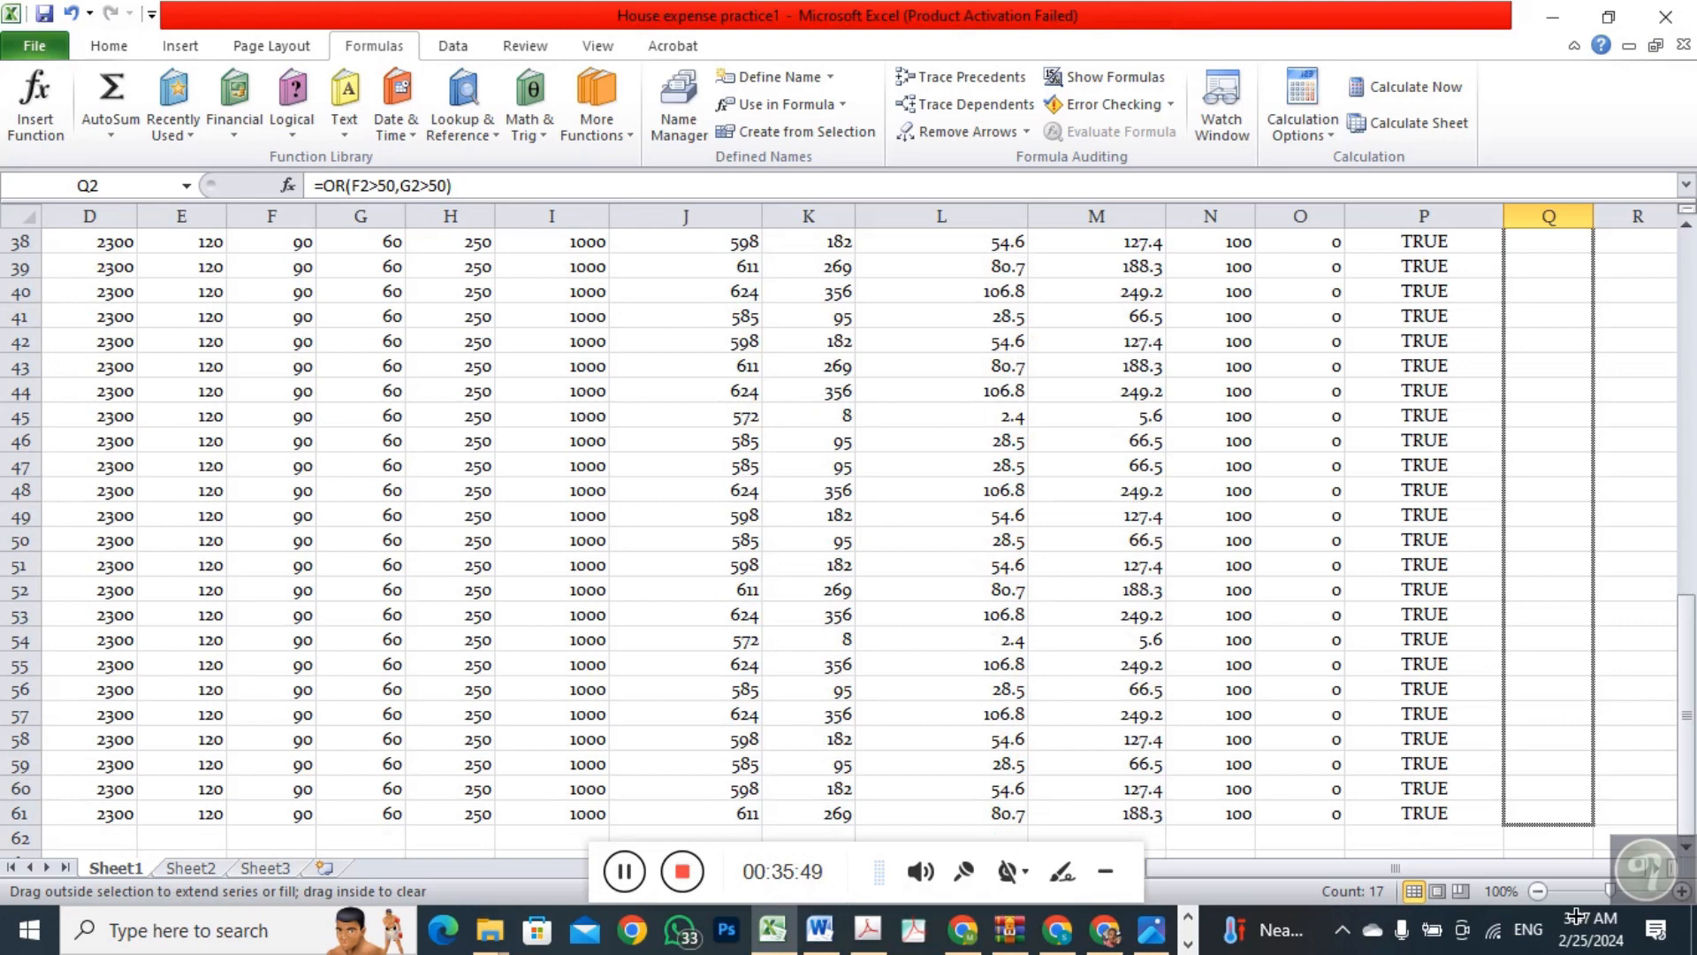
{"action": "left_click_drag", "start_coordinate": [1547, 840], "coordinate": [1545, 835]}
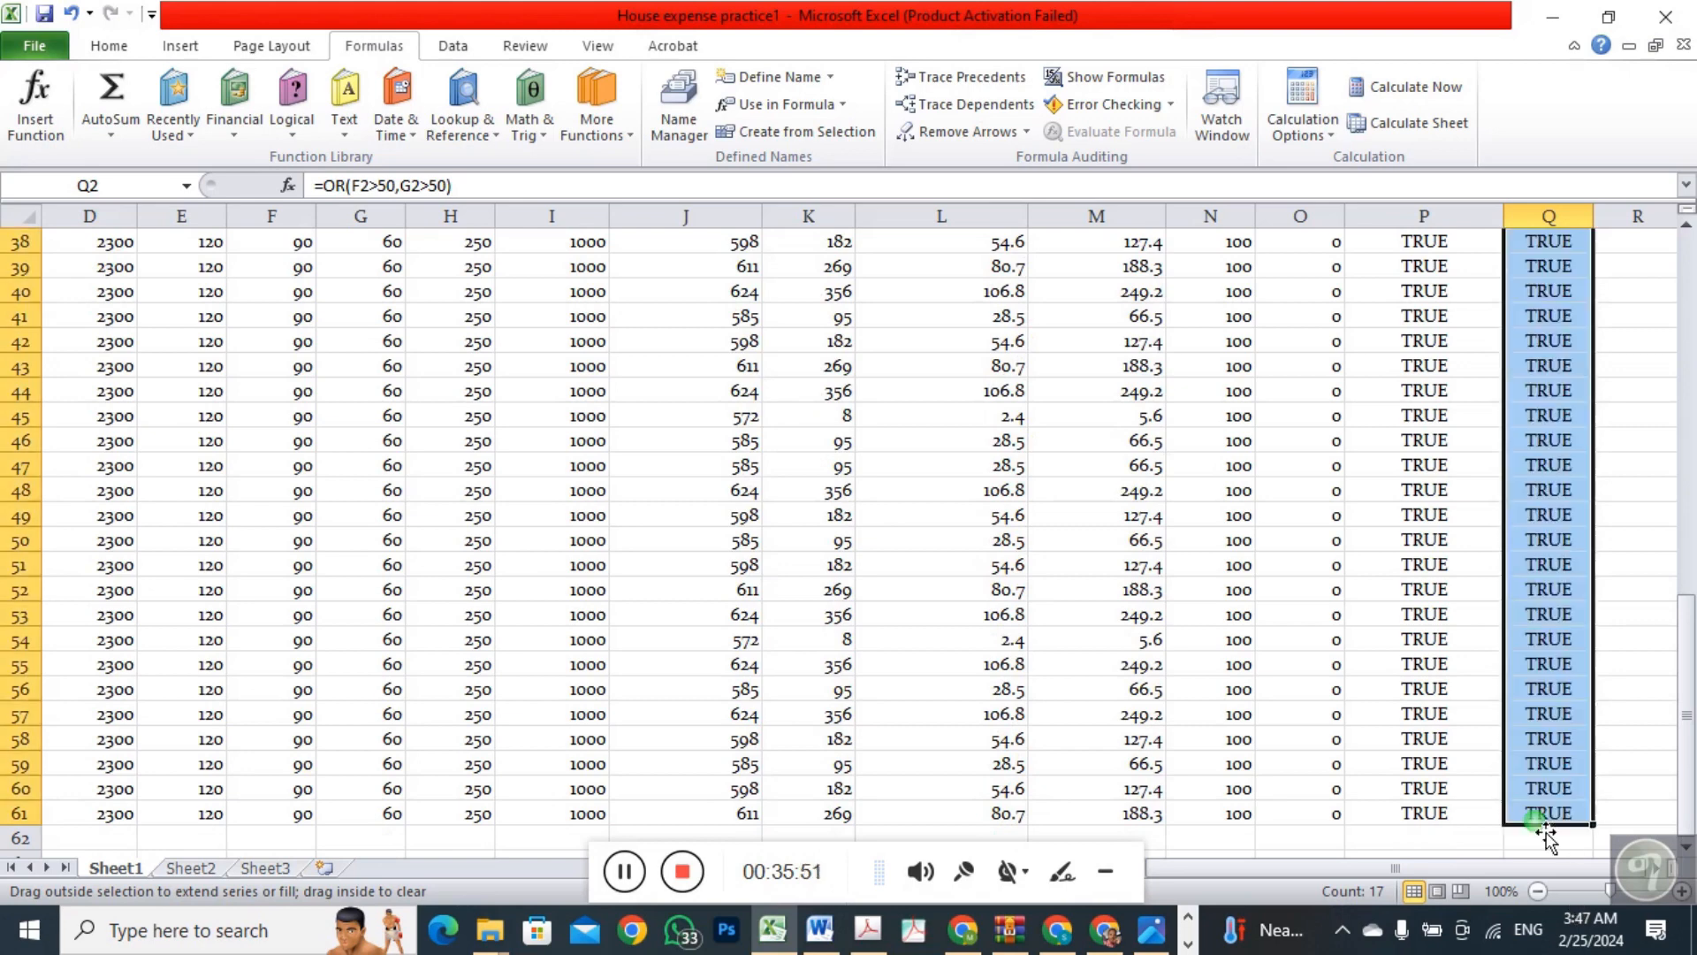
{"action": "left_click_drag", "start_coordinate": [1685, 630], "coordinate": [1687, 334]}
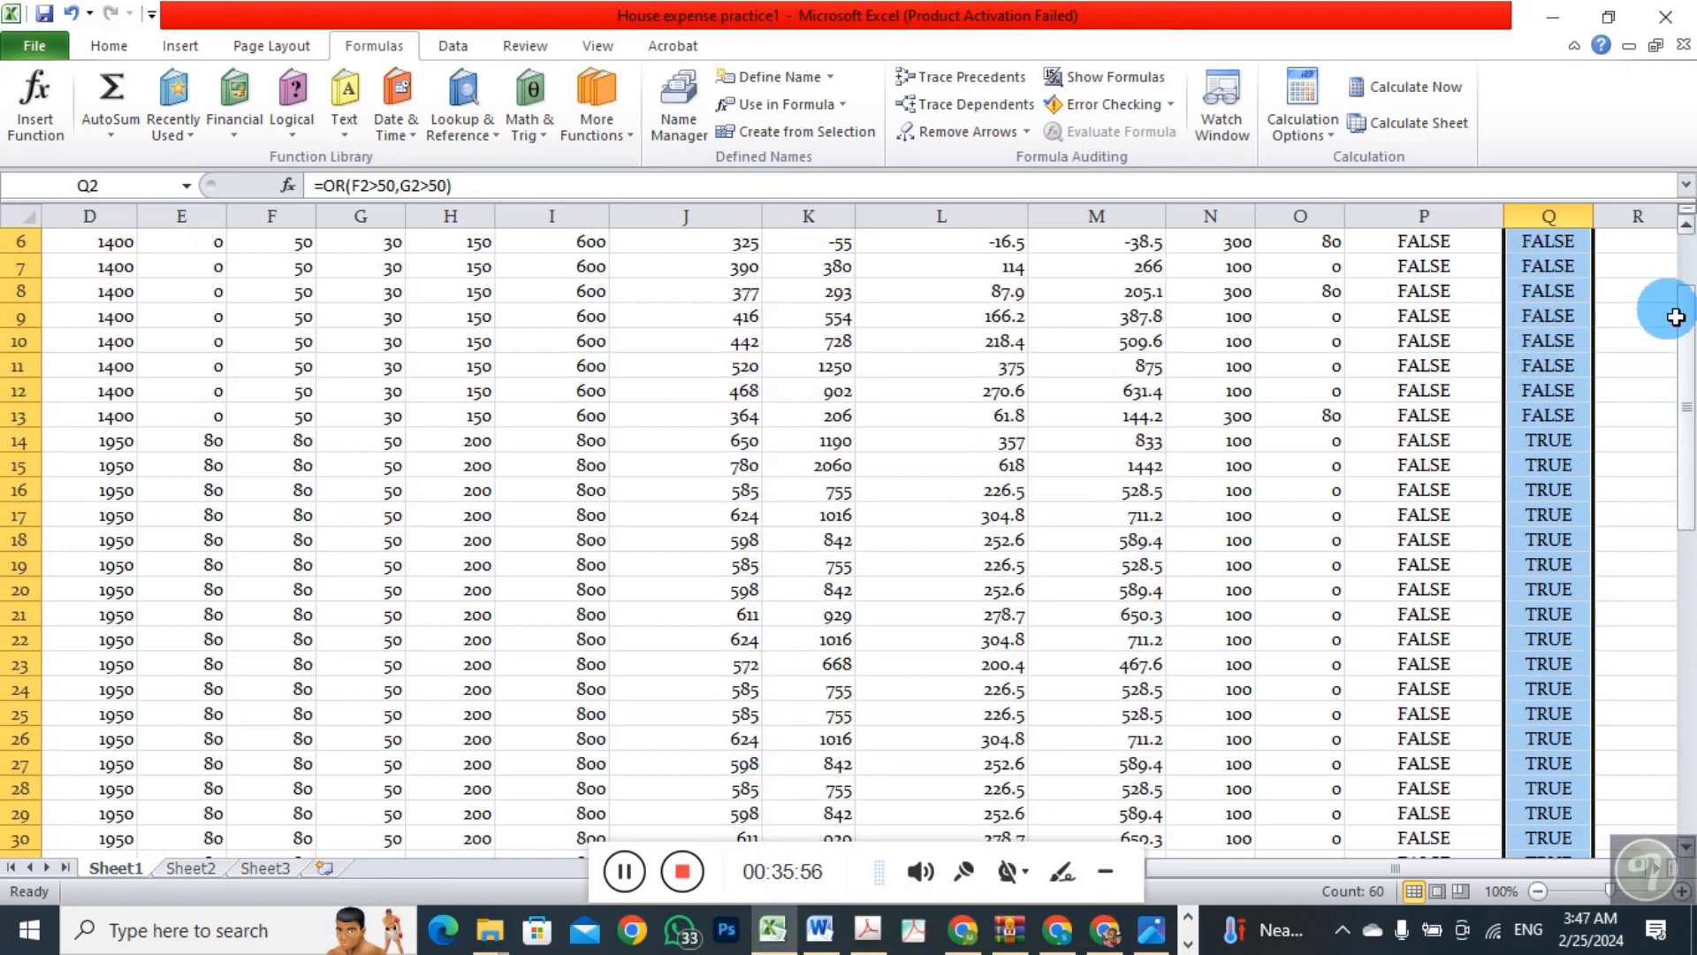